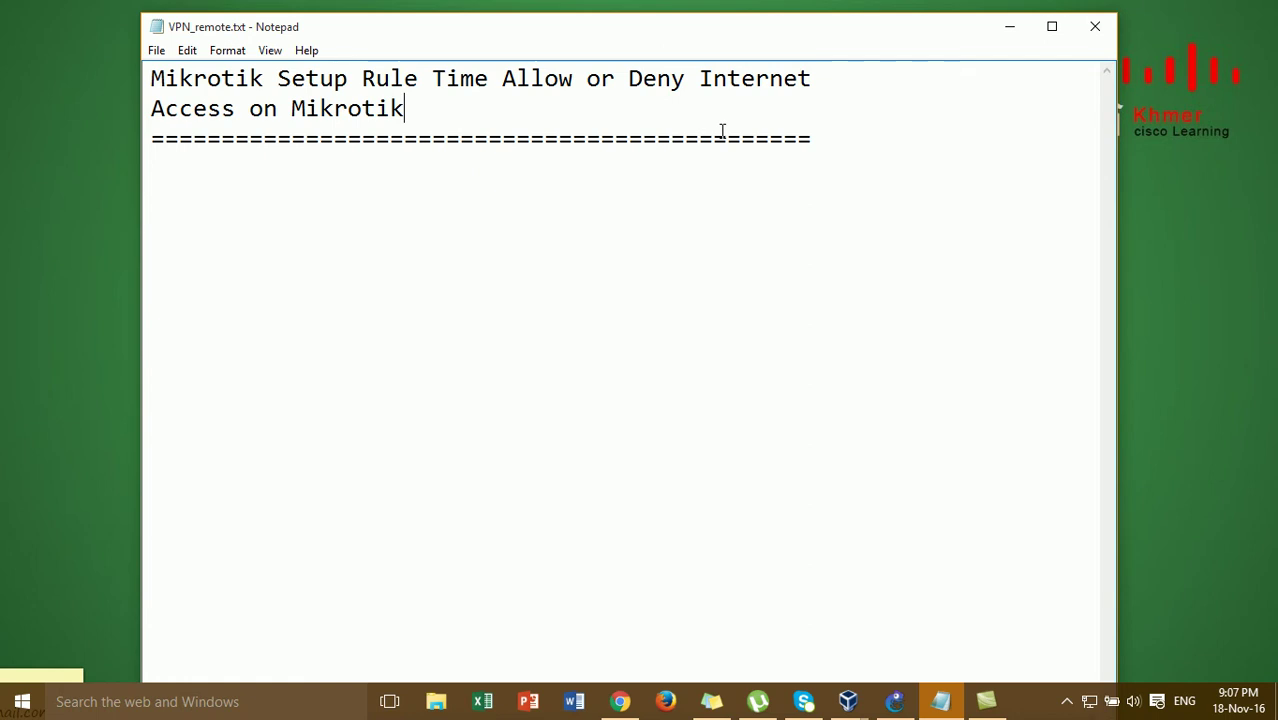
Add the line "we start work at time :8:00" below the double-line separator in the notes.
click(475, 138)
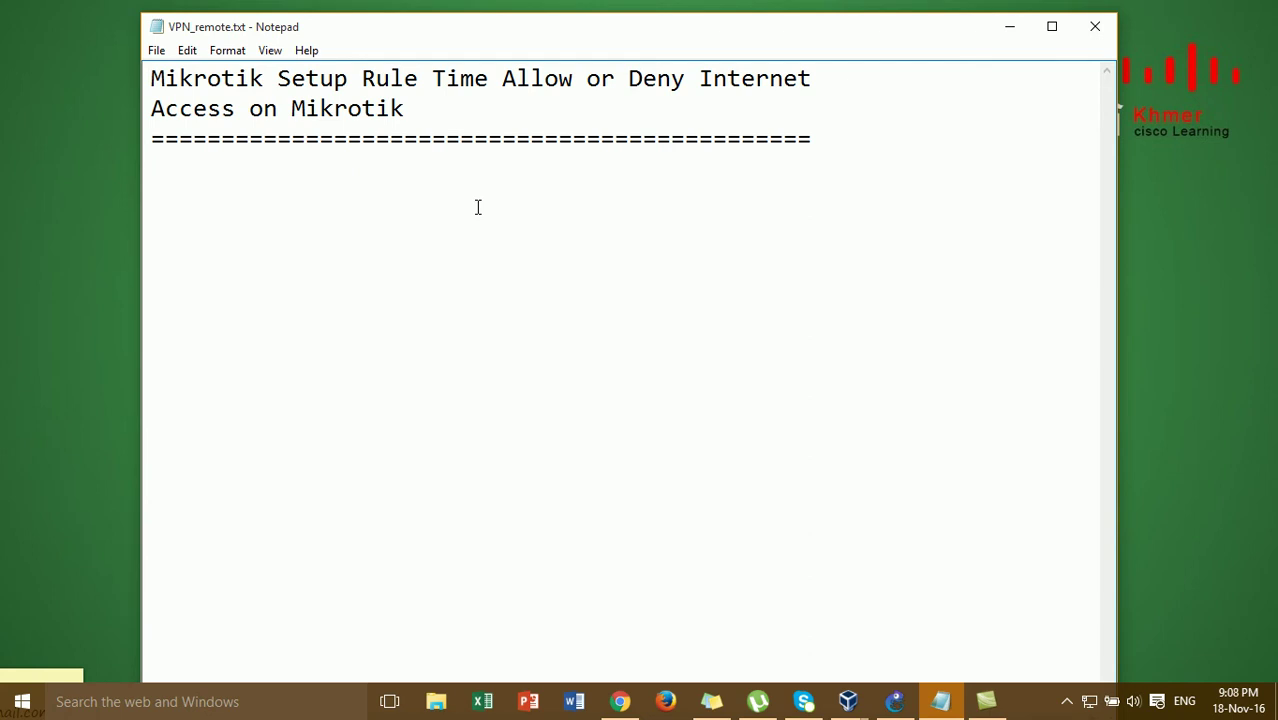
click(334, 257)
key(Return)
key(Return)
text(we a)
key(BackSpace)
key(BackSpace)
text(s)
key(BackSpace)
text(sart)
key(BackSpace)
key(BackSpace)
key(BackSpace)
text(tart work at time :8:00)
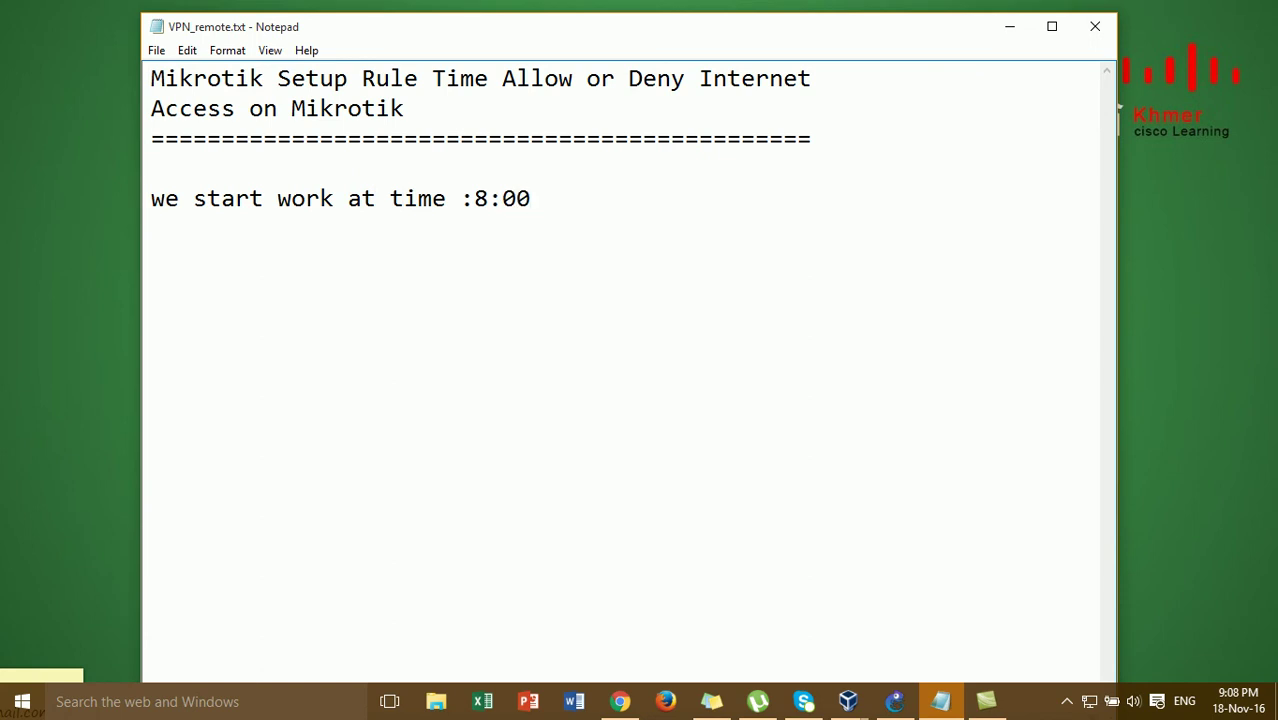
Extend the work-time line with a row of dashes and "5:00 Leave from the work".
text(----------5:0-)
key(BackSpace)
text(0-)
key(BackSpace)
text(0 Leace)
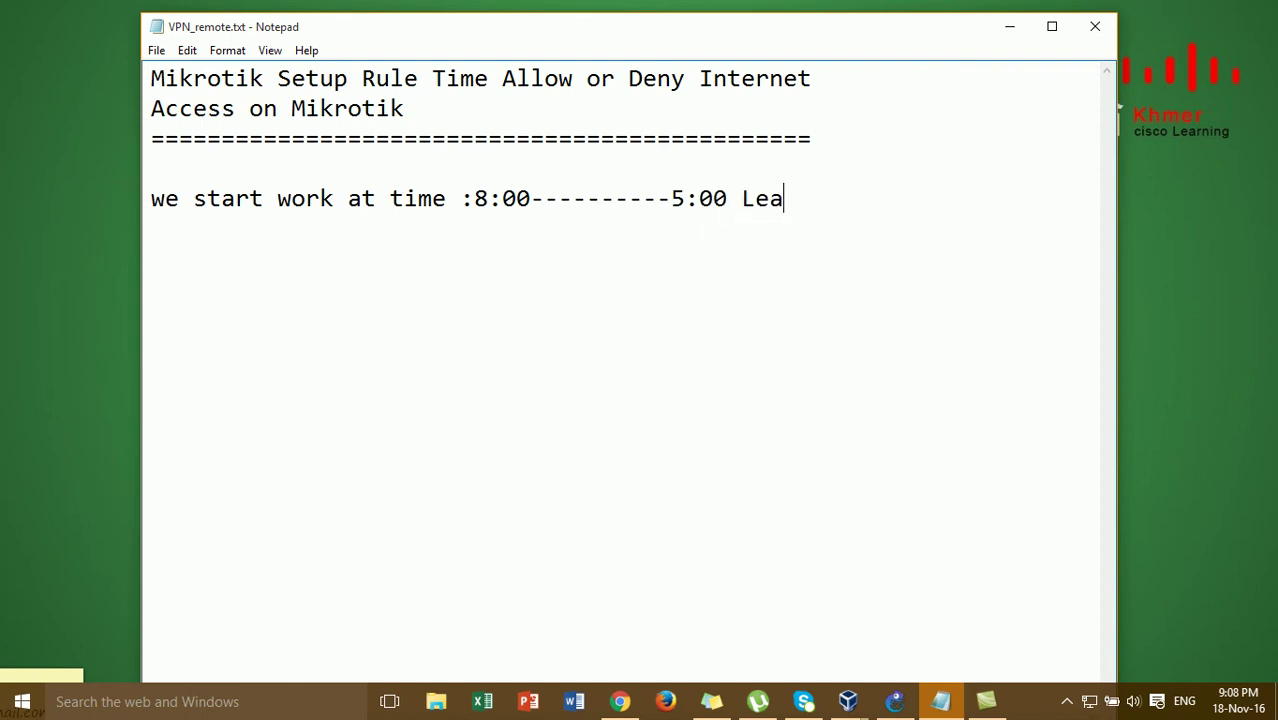
key(BackSpace)
text(v)
key(BackSpace)
key(BackSpace)
text(ve)
click(689, 203)
click(723, 204)
click(756, 207)
text(eave from the work)
key(Return)
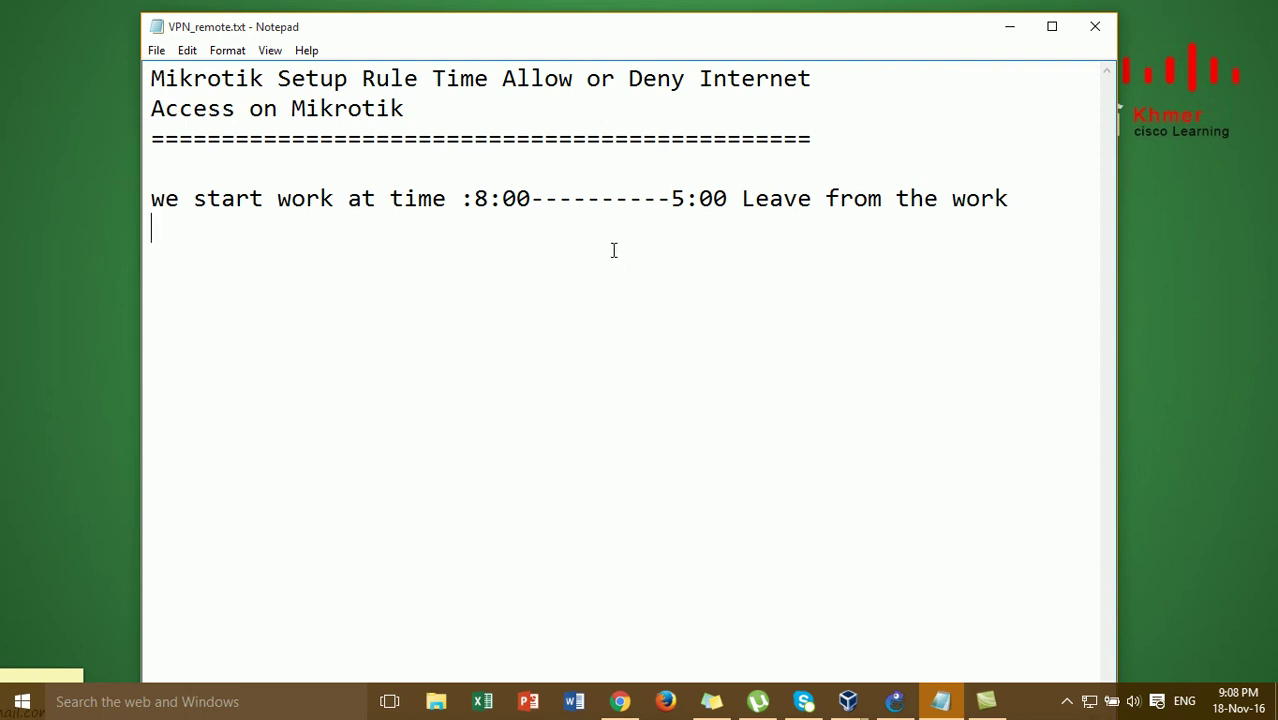
click(436, 108)
click(476, 128)
click(441, 113)
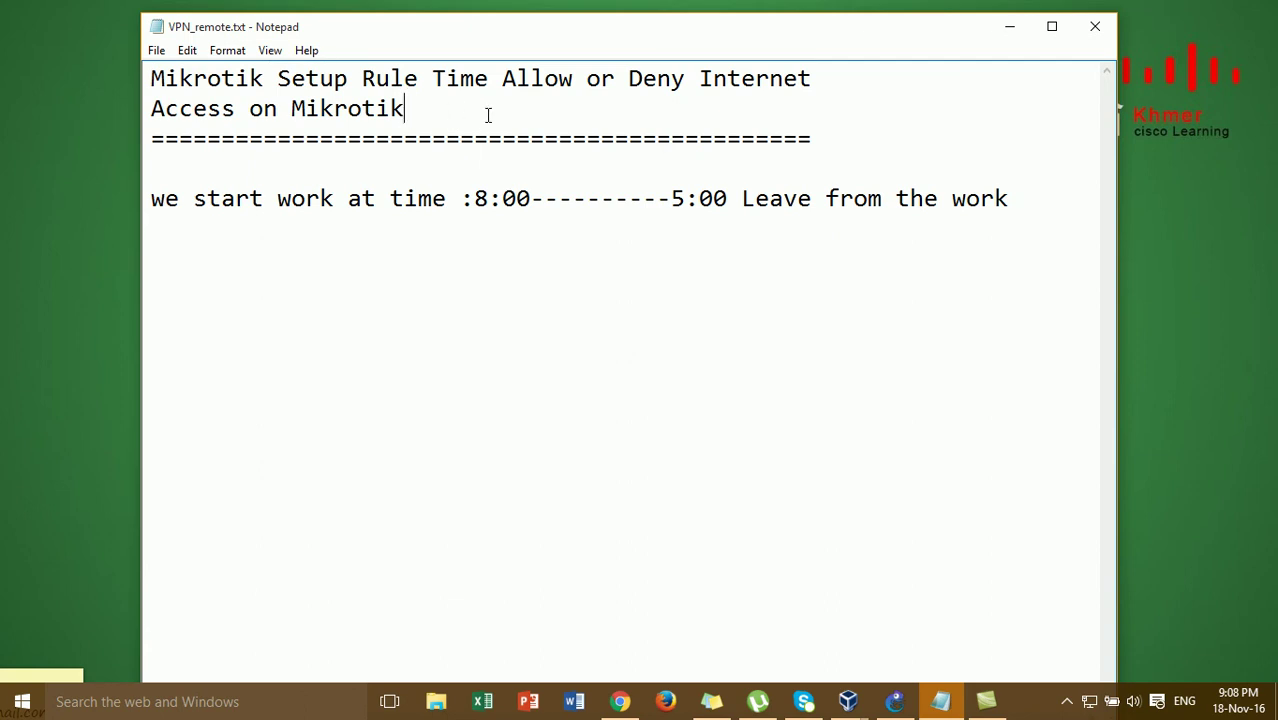
click(568, 224)
click(497, 199)
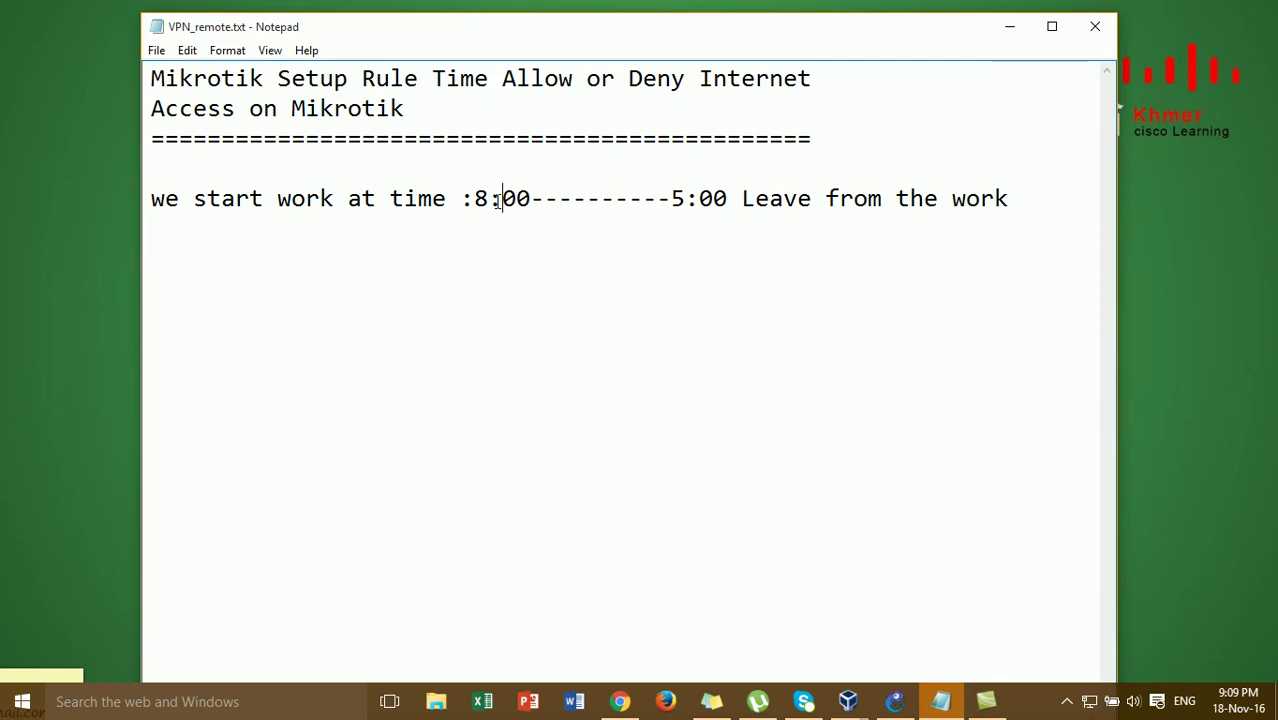
click(684, 199)
click(586, 199)
click(503, 199)
click(699, 202)
click(553, 199)
click(609, 199)
click(648, 201)
click(573, 201)
click(541, 198)
click(531, 197)
click(684, 199)
click(642, 199)
click(558, 199)
click(598, 204)
click(617, 206)
click(686, 199)
click(938, 199)
Switch to GNS3 and start a new text note beneath the two-item task list in the topology.
click(1011, 35)
click(894, 701)
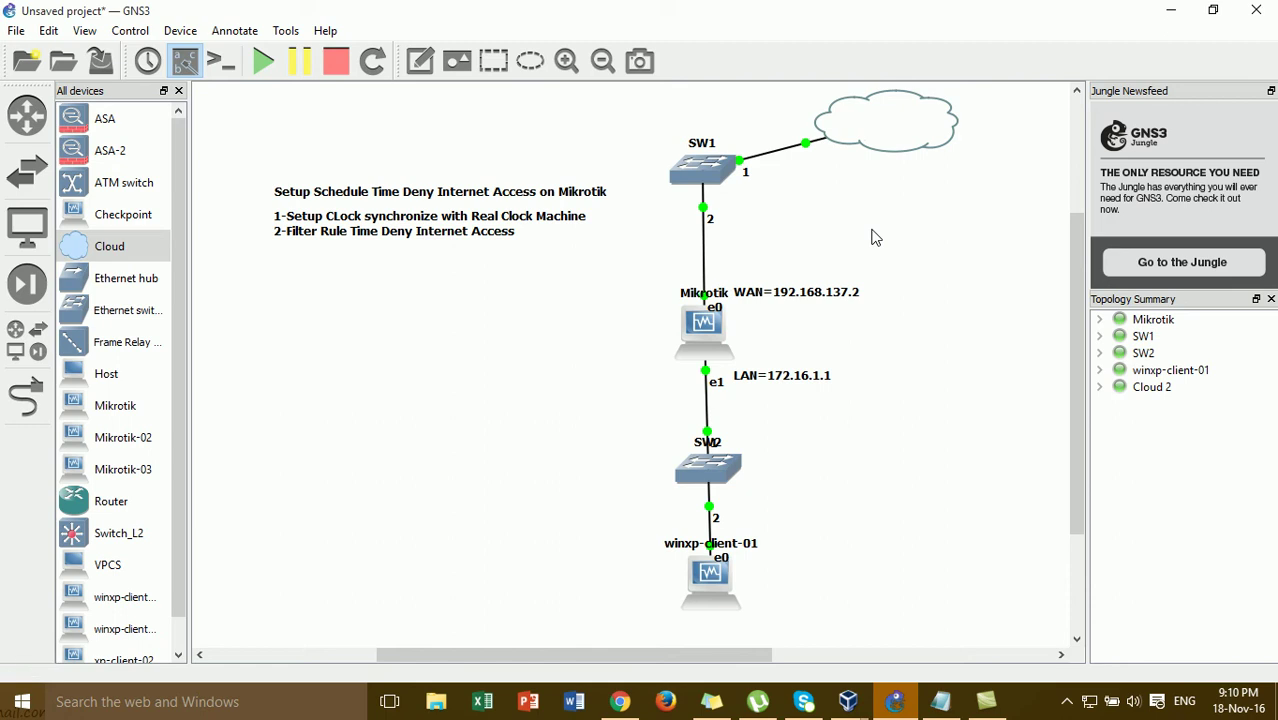
click(338, 228)
click(455, 317)
click(420, 61)
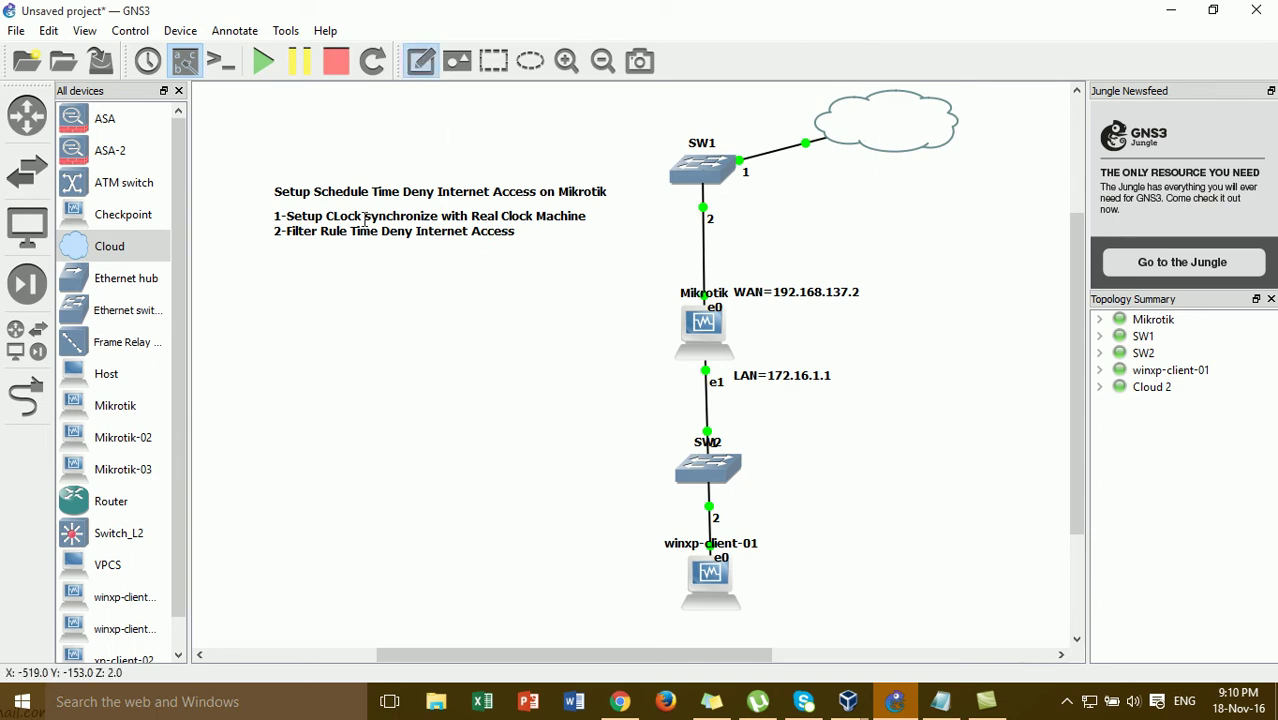
click(351, 259)
Check the host's clock and enter "I leave from the at" in the new note.
drag(762, 659, 1080, 652)
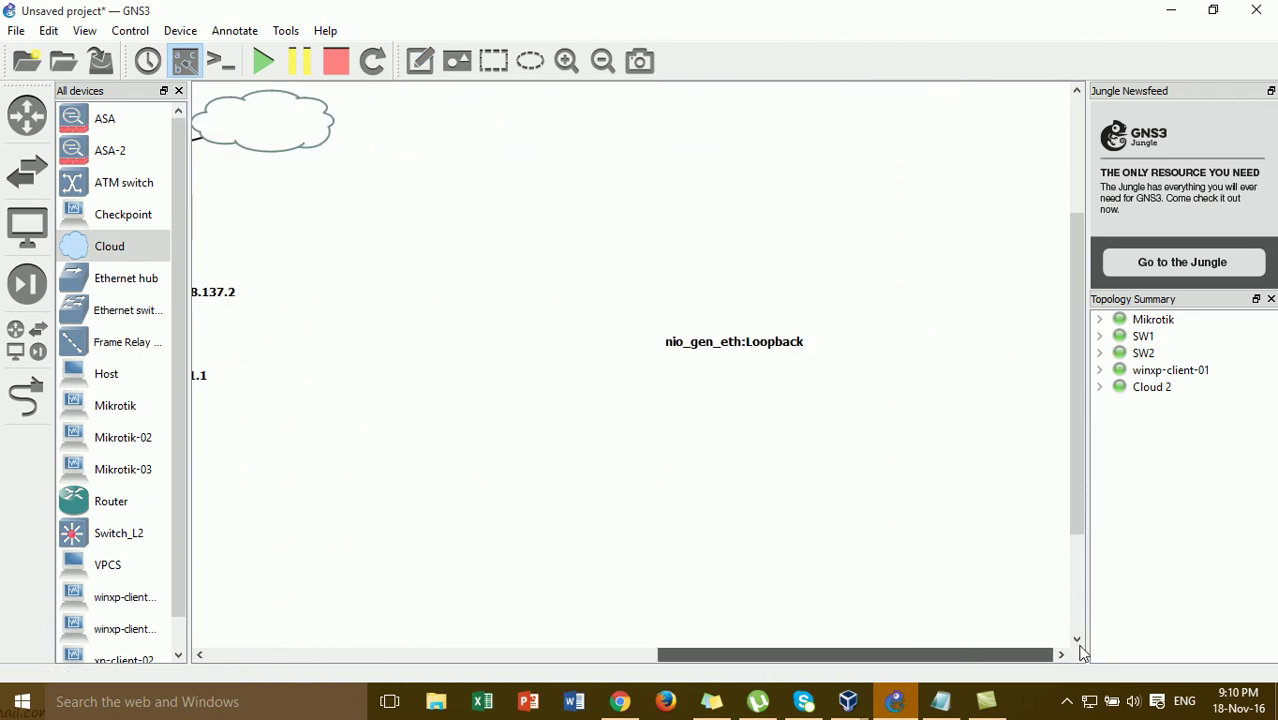
drag(1078, 519, 1081, 645)
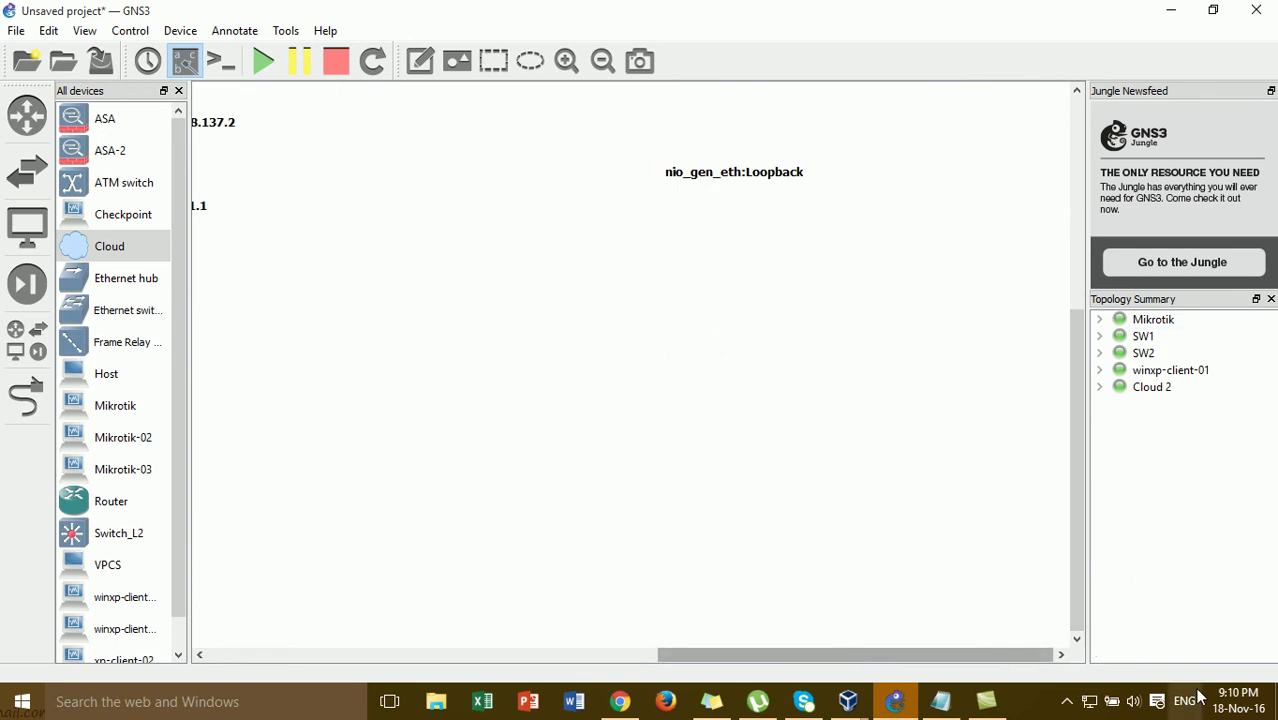
mouse_move(1228, 708)
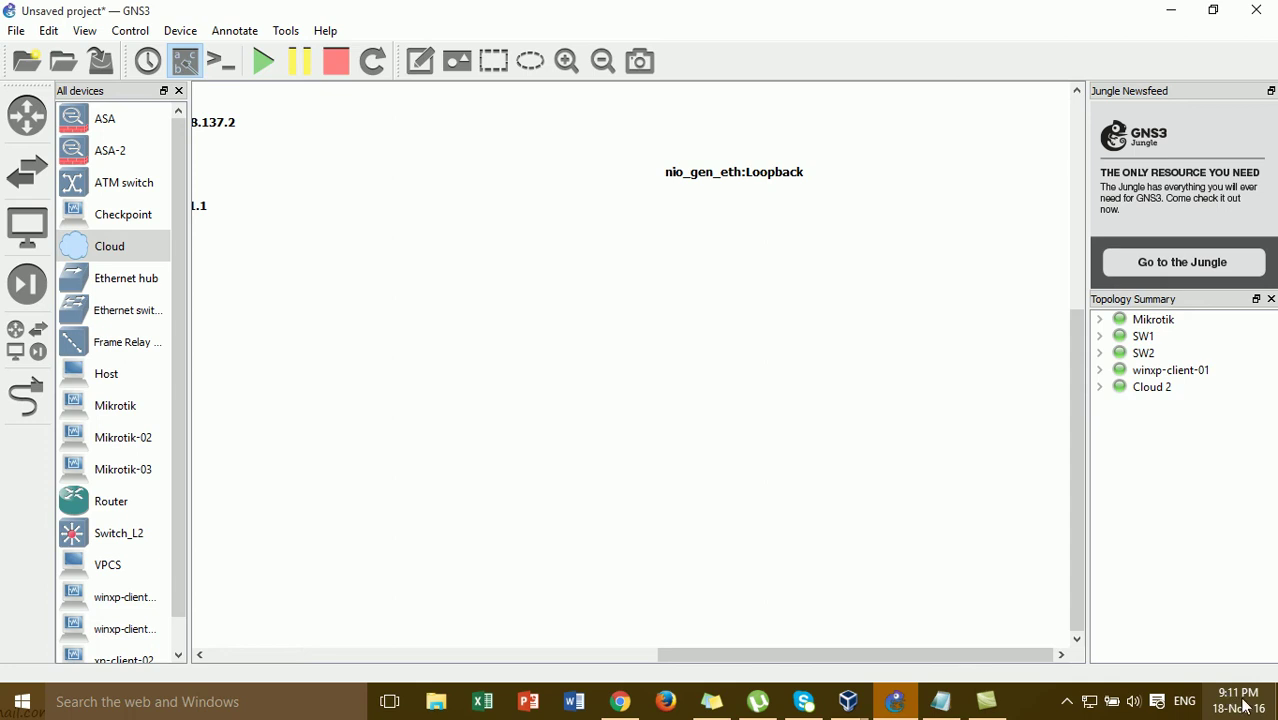
drag(944, 654, 414, 643)
drag(1075, 467, 1092, 340)
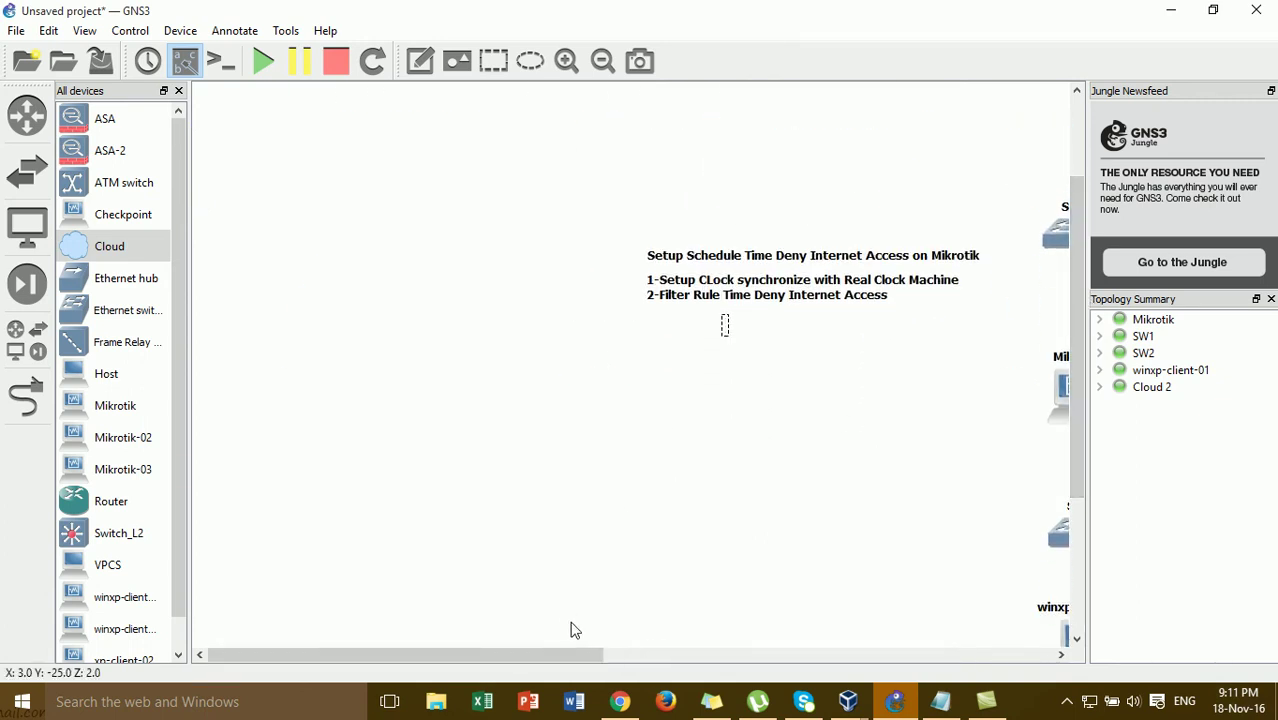
drag(564, 658, 667, 649)
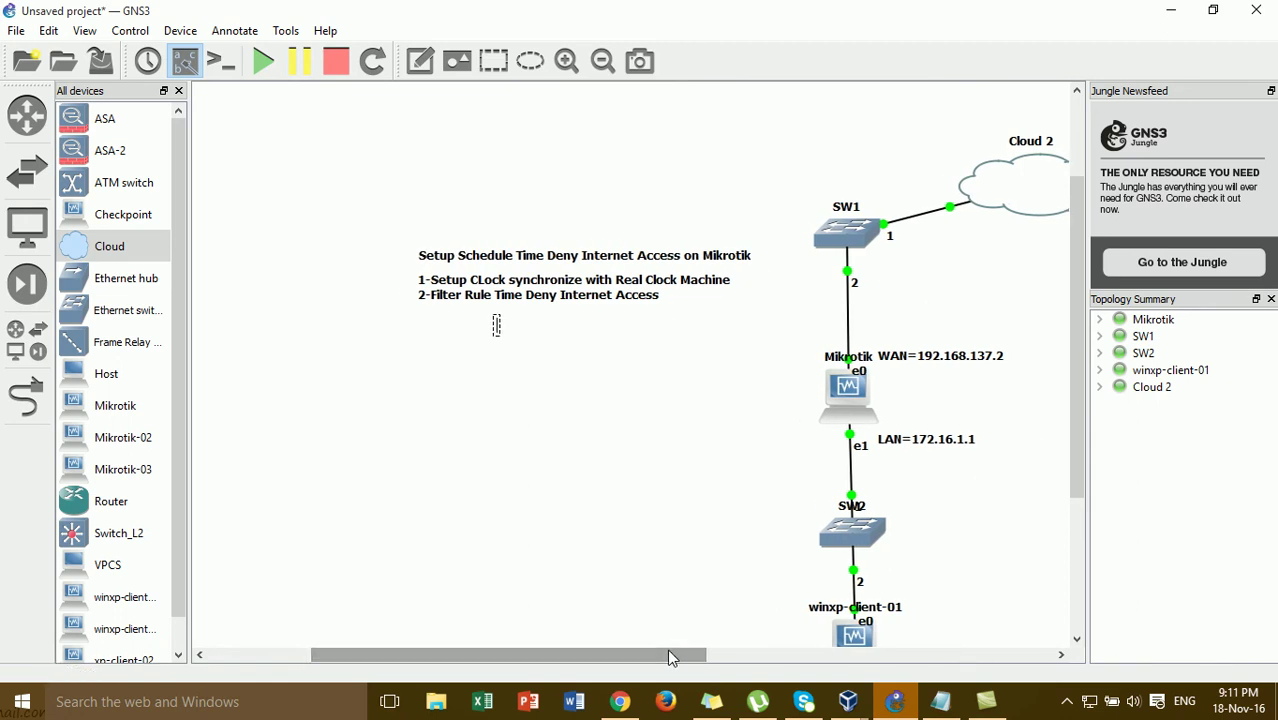
text(I lever)
key(BackSpace)
key(BackSpace)
key(BackSpace)
text(a)
key(BackSpace)
text(ve forom the at)
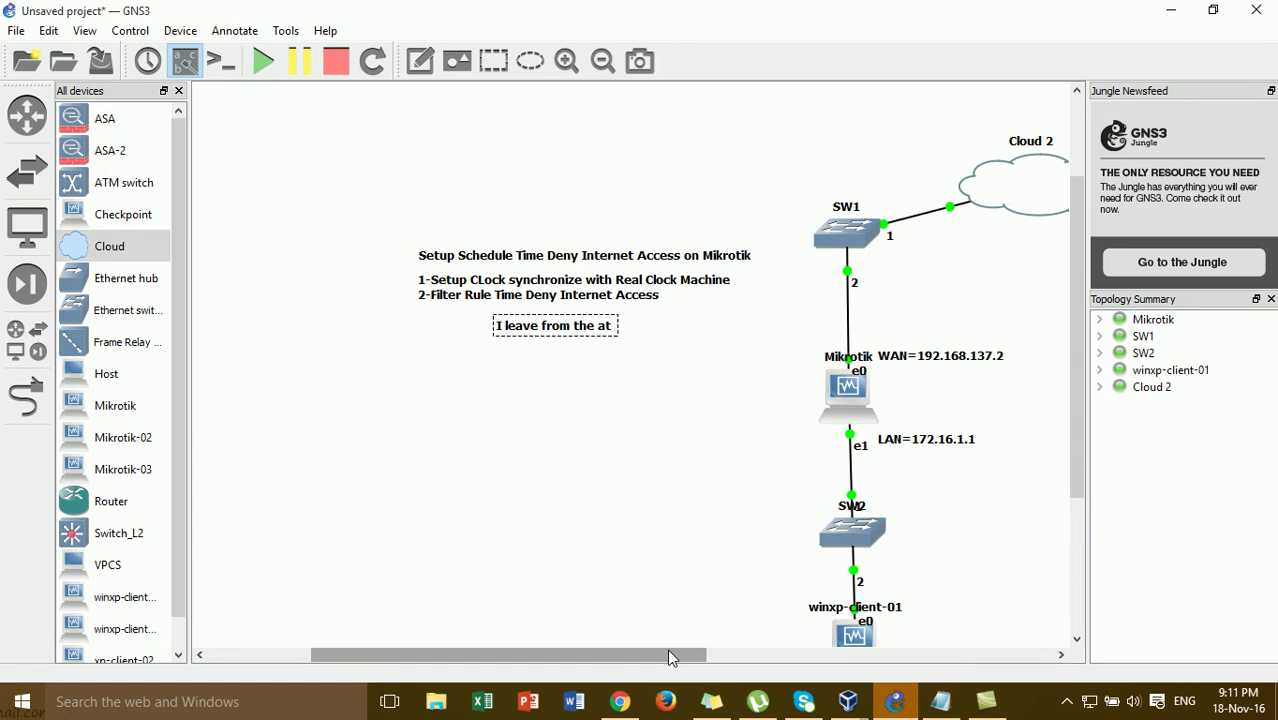
Complete the note with the leaving time "9:15 PM" and finish editing it.
text( 9:15)
key(BackSpace)
key(BackSpace)
text(17)
key(BackSpace)
key(BackSpace)
text(15 PM)
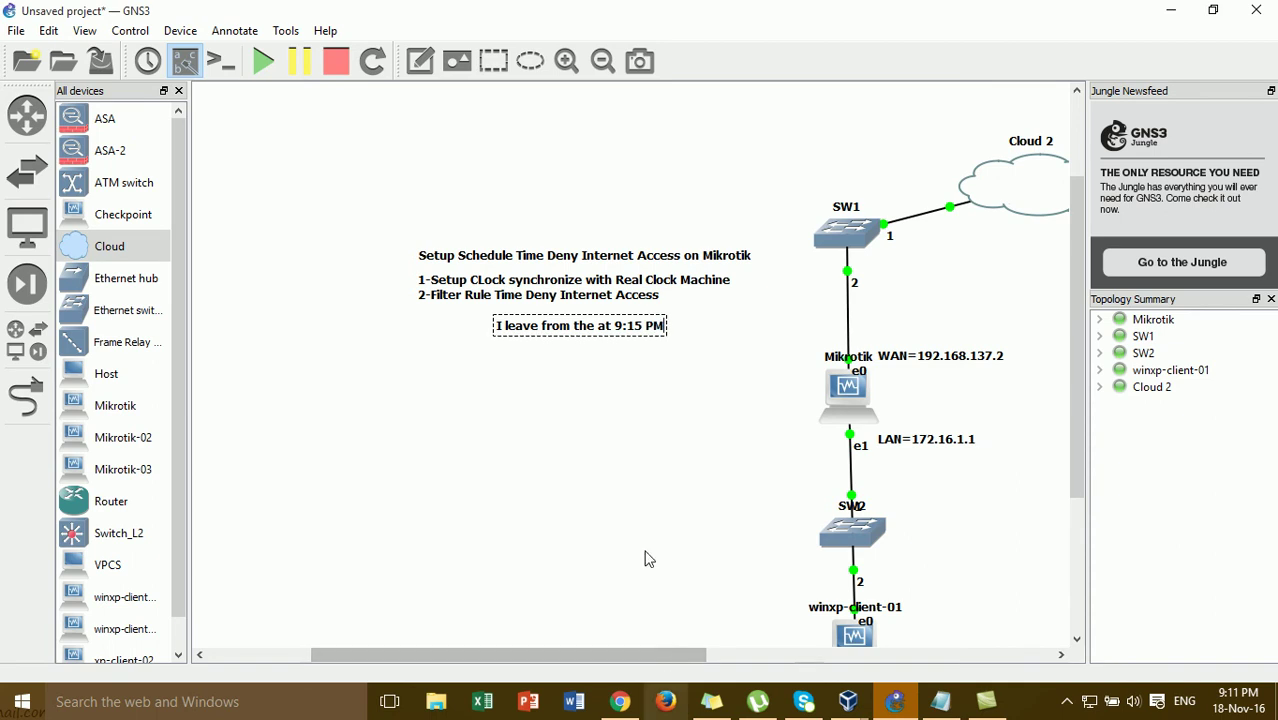
drag(614, 328, 652, 328)
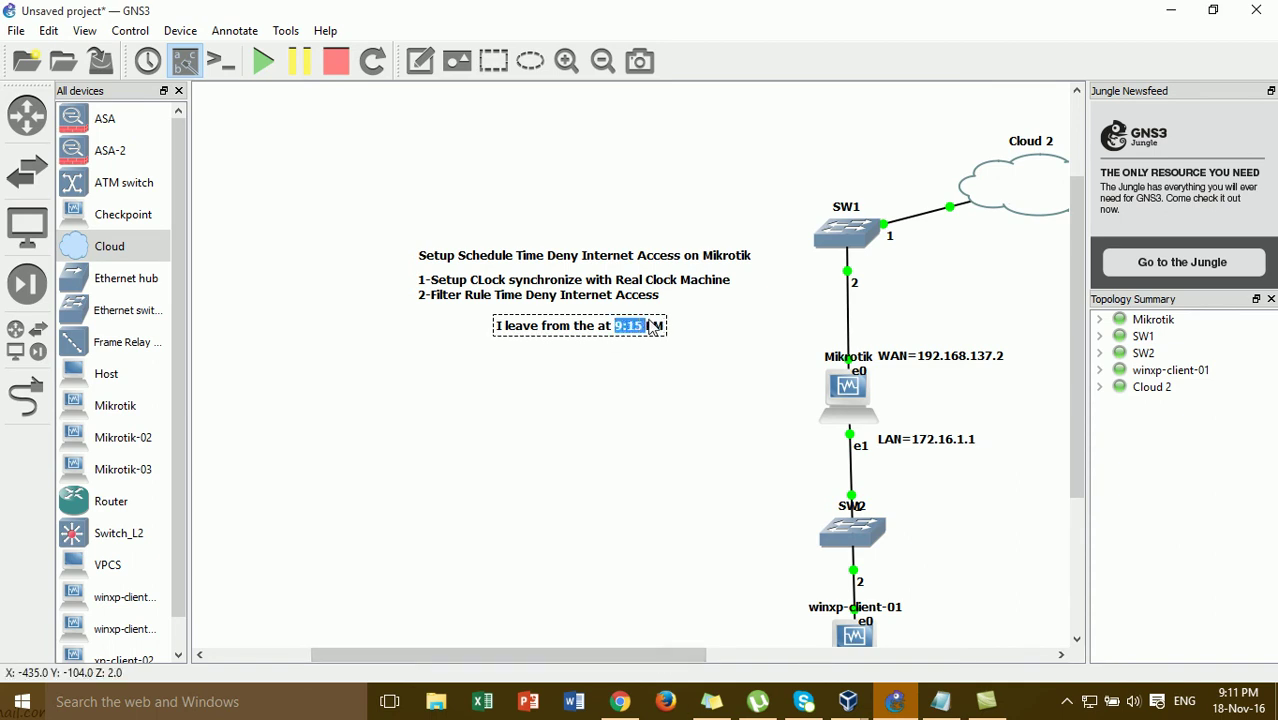
click(692, 455)
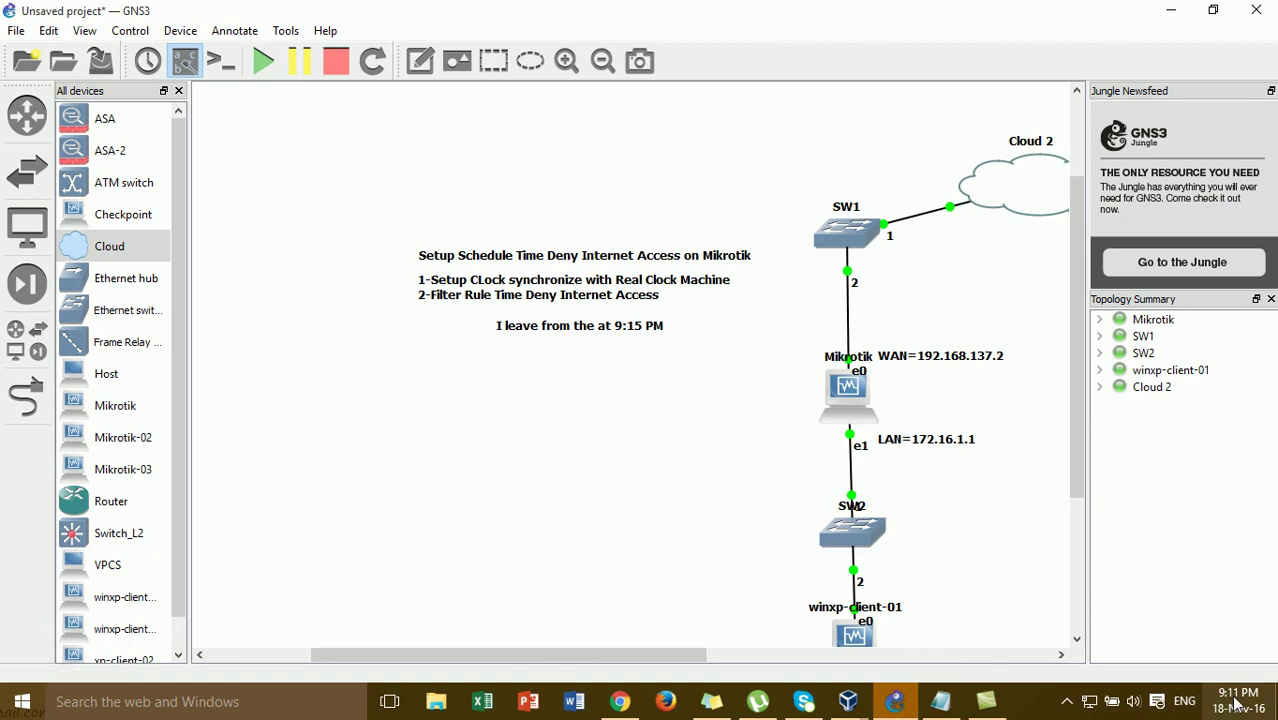
mouse_move(1240, 703)
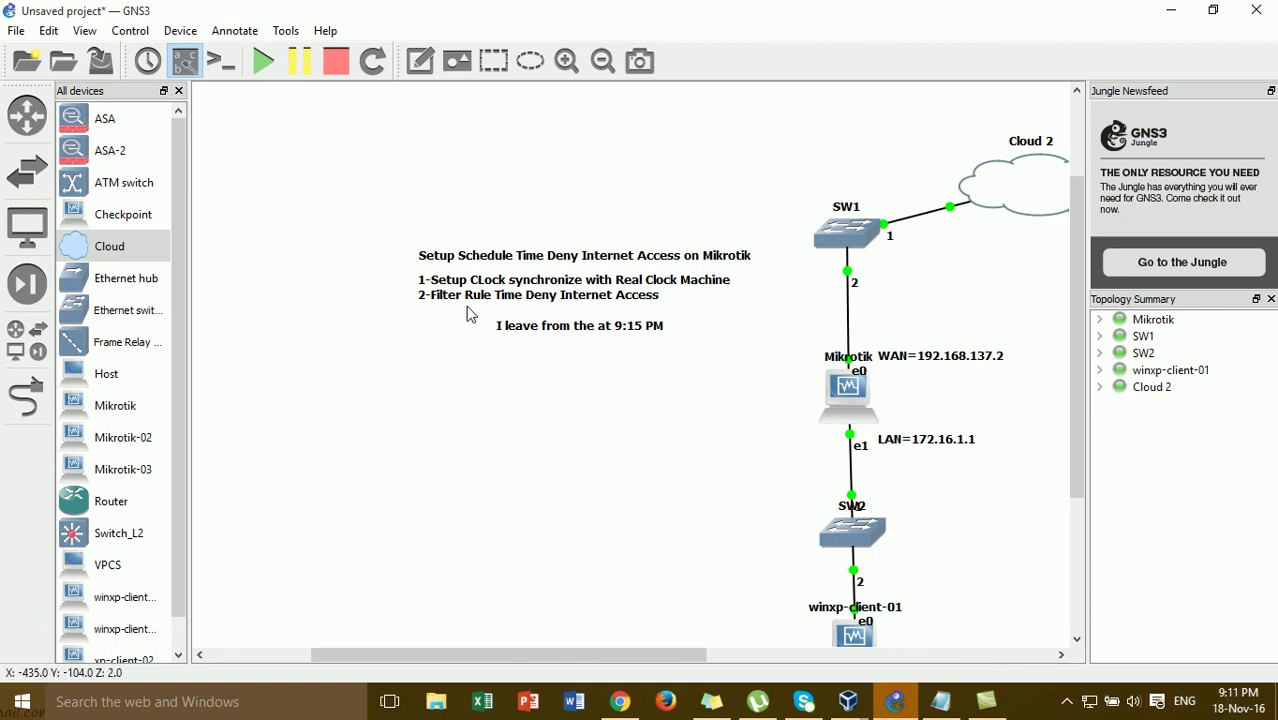
drag(470, 316, 659, 360)
drag(476, 316, 702, 367)
drag(470, 323, 696, 351)
click(700, 354)
drag(482, 316, 699, 357)
click(699, 357)
drag(466, 324, 657, 342)
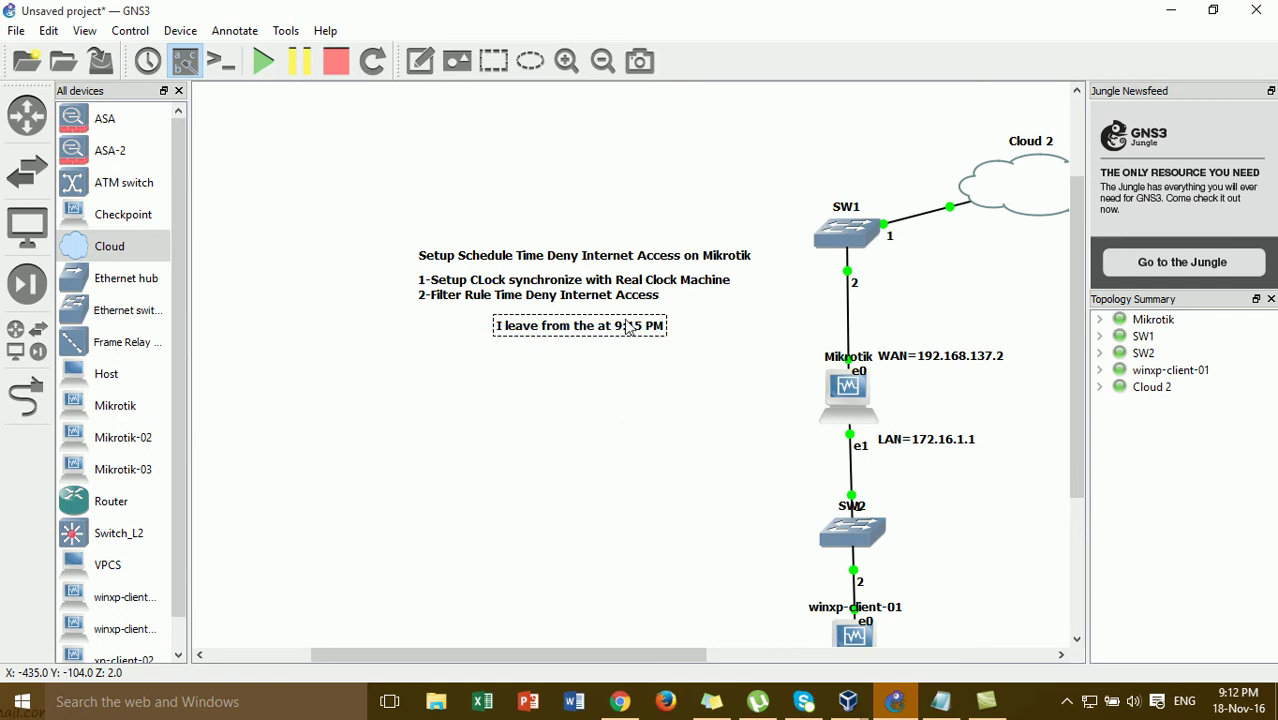
click(685, 362)
drag(685, 362, 462, 350)
click(482, 329)
click(713, 363)
click(516, 386)
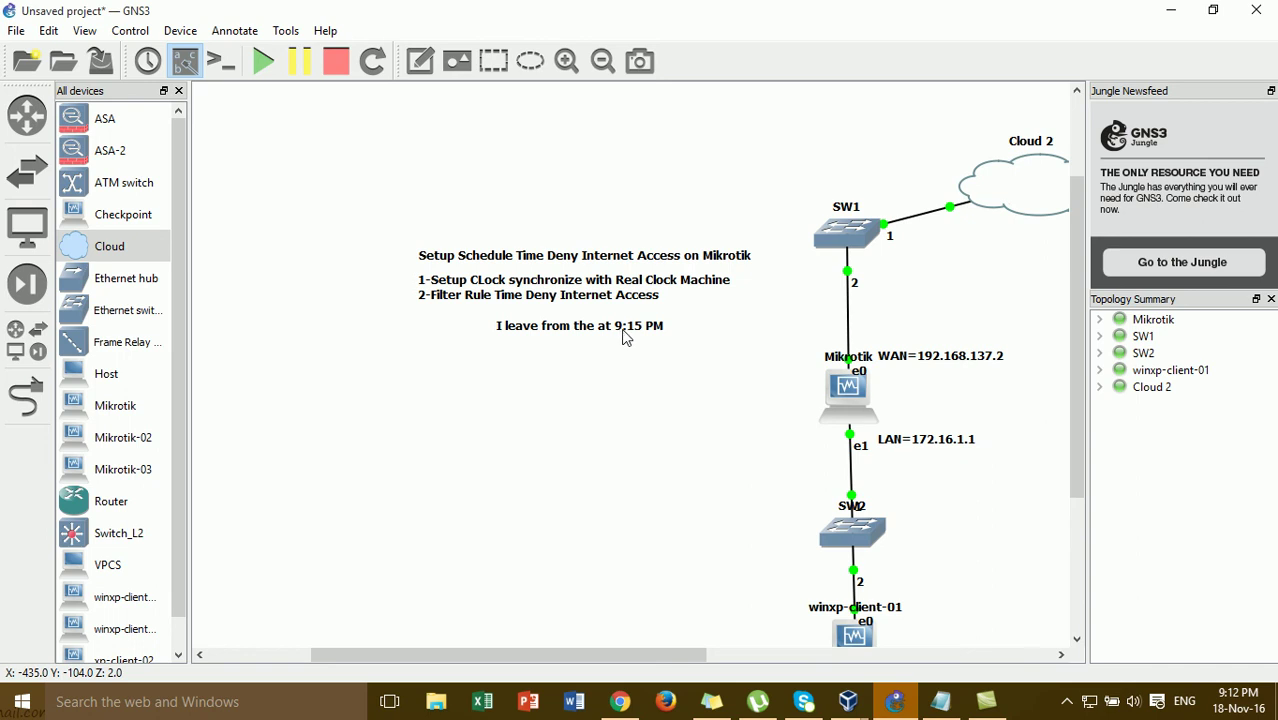
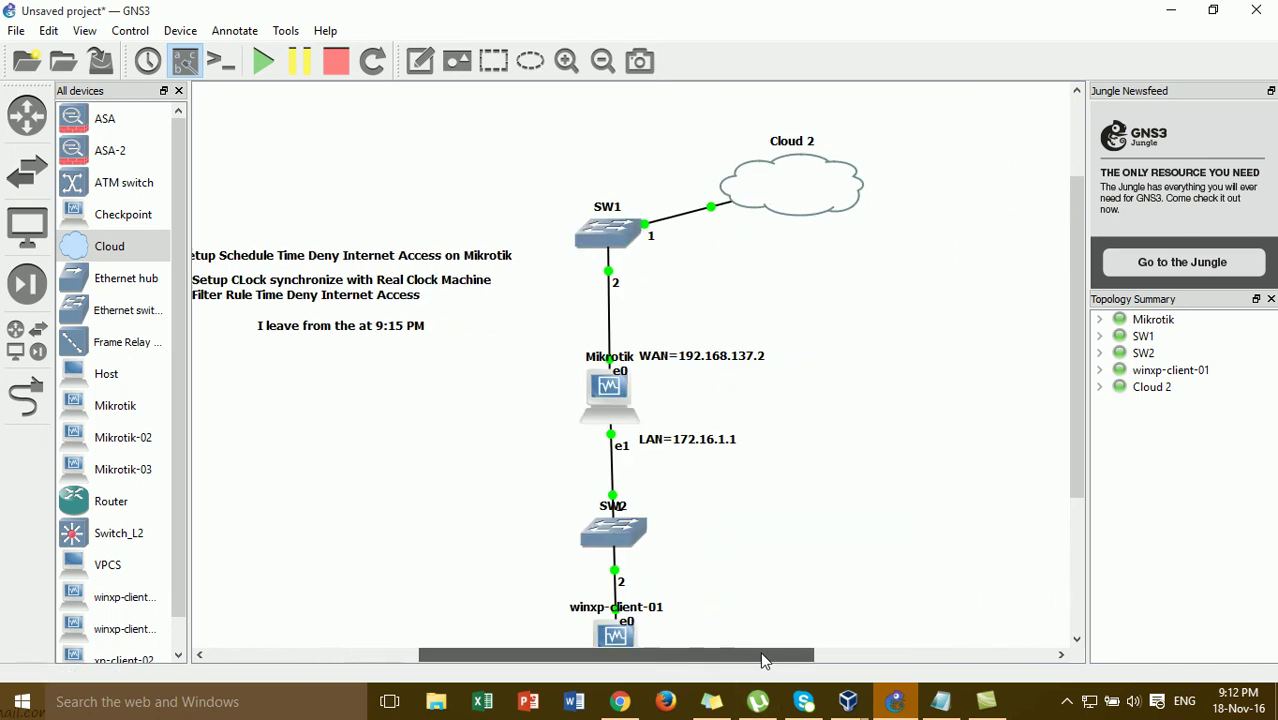
Switch to the winxp-client-01 virtual machine and load google.com in a maximized Google Chrome window.
drag(1079, 290, 1118, 491)
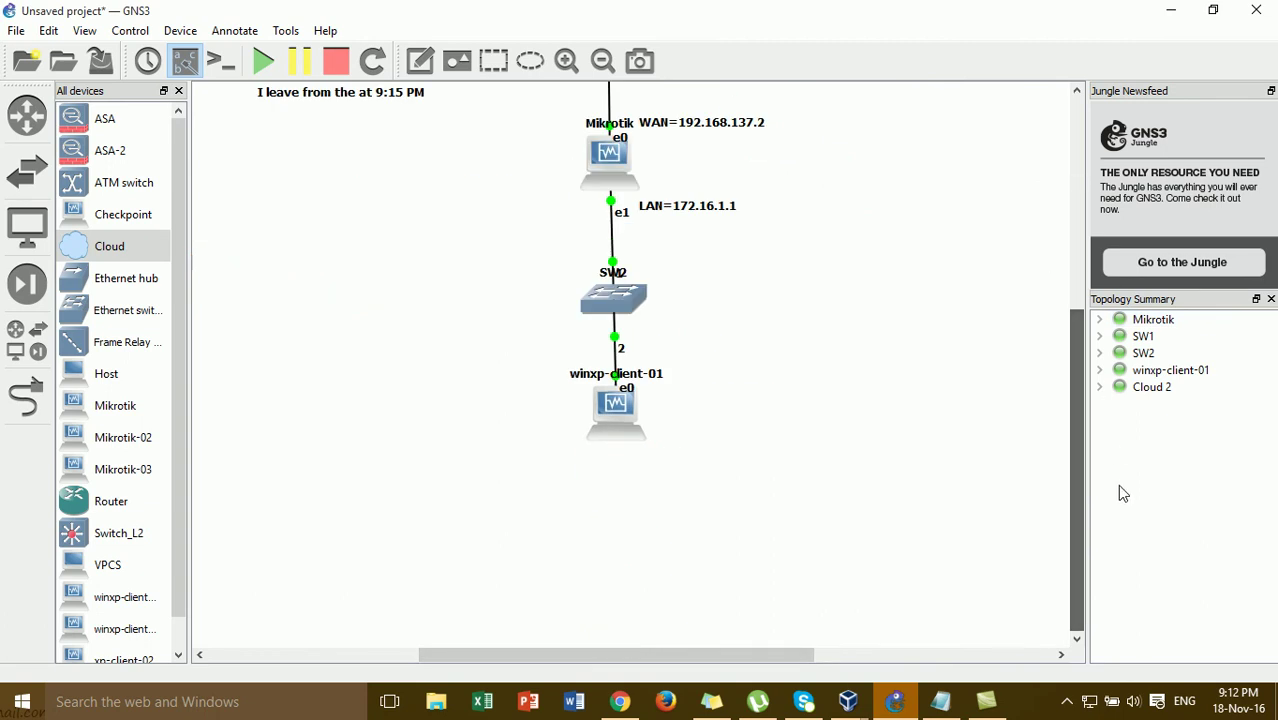
mouse_move(848, 701)
click(1021, 647)
drag(1230, 330, 1175, 229)
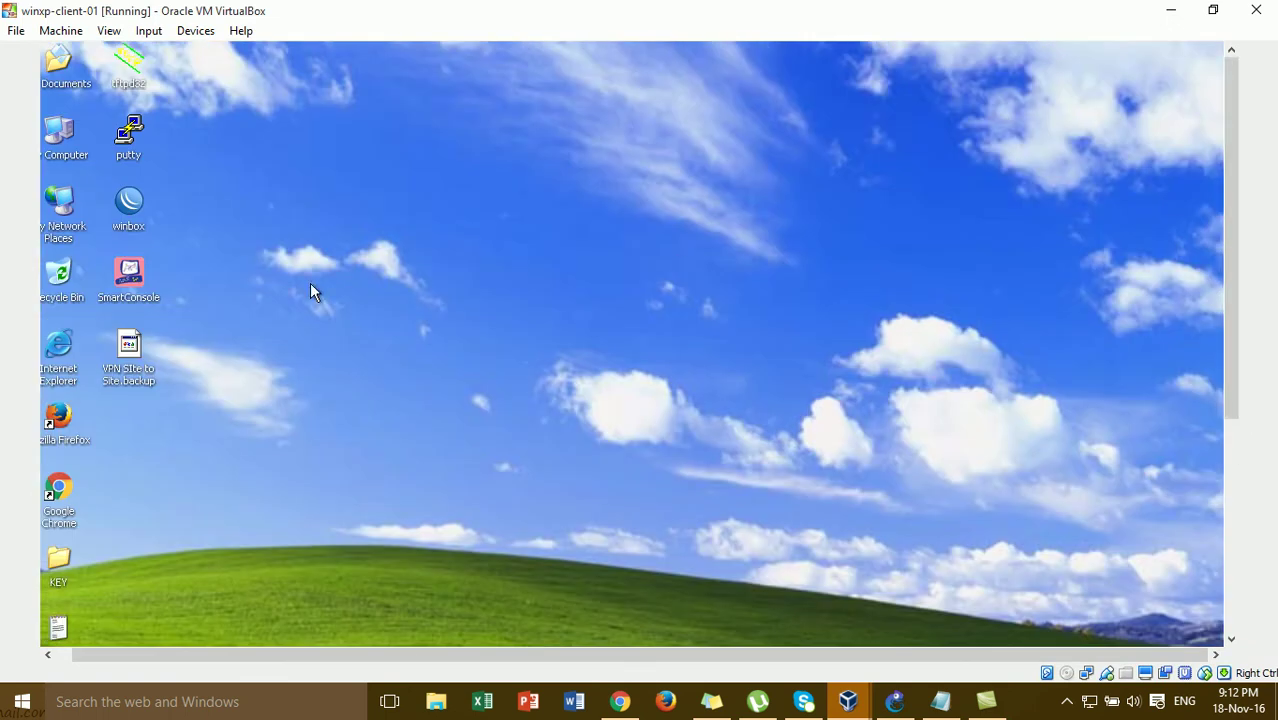
double_click(60, 495)
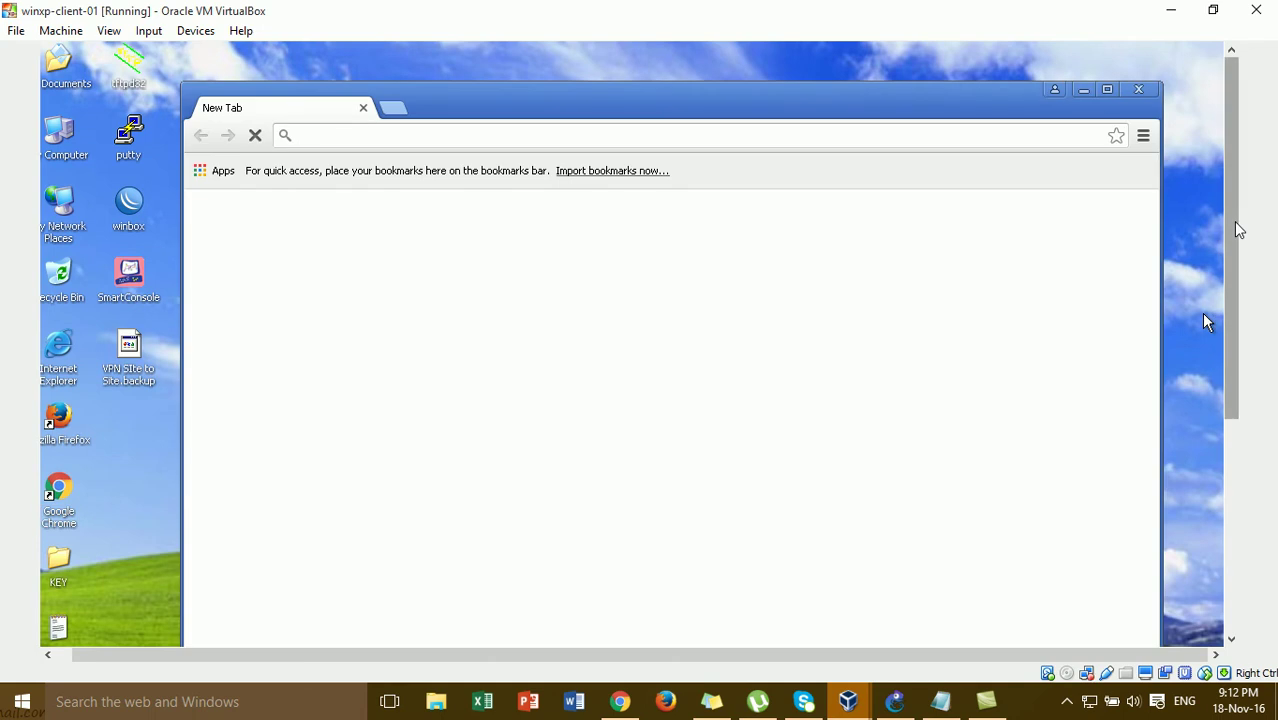
click(1108, 92)
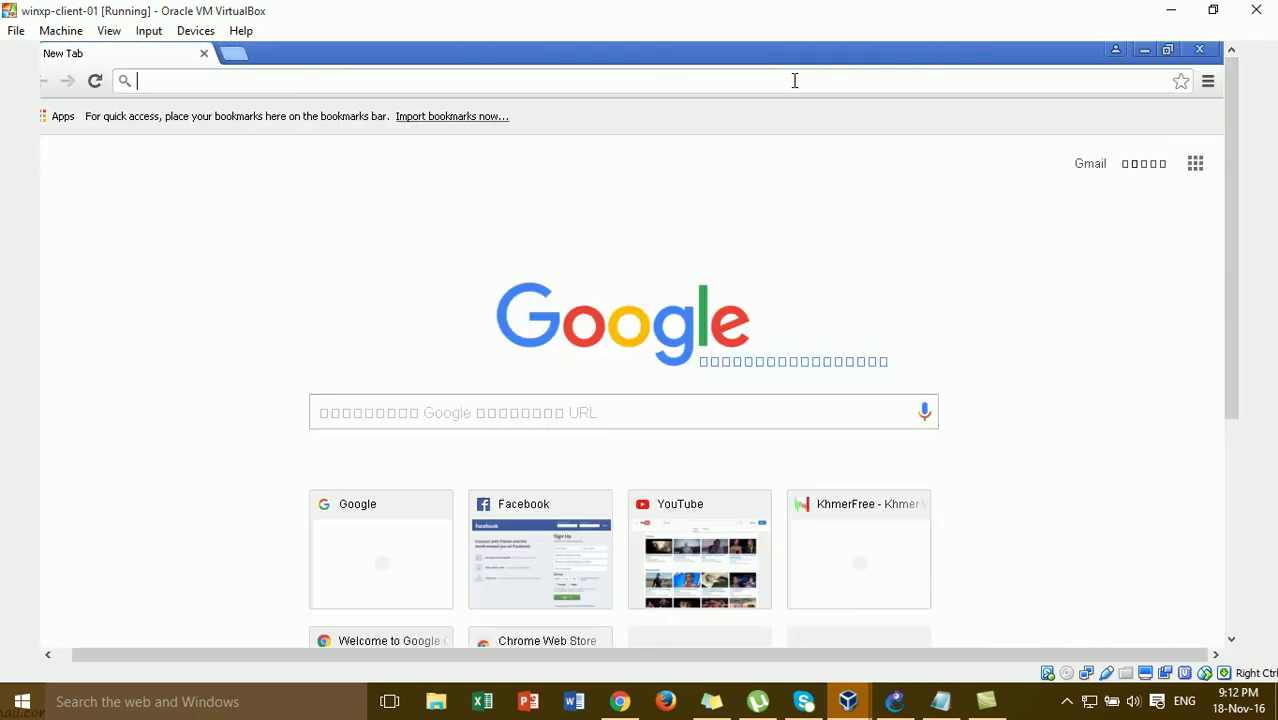
text(google.com)
key(Return)
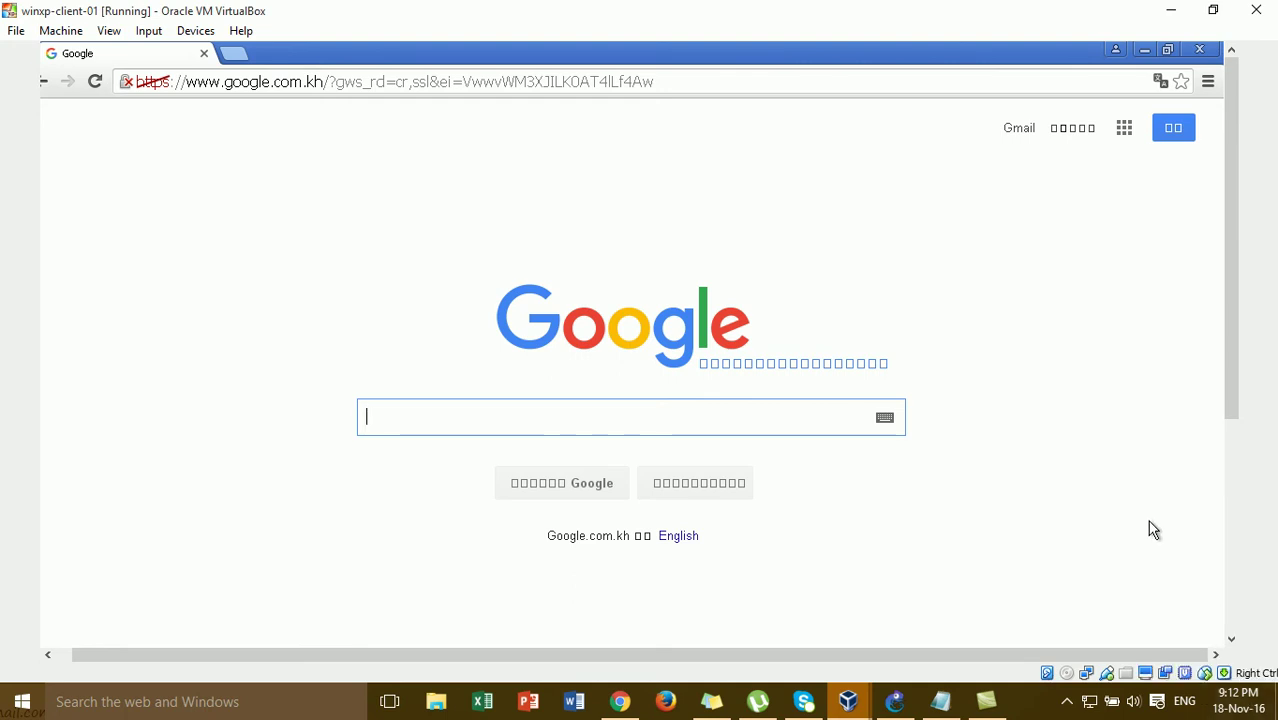
Check the host's clock from the GNS3 topology and return to the winxp-client-01 virtual machine.
click(1172, 11)
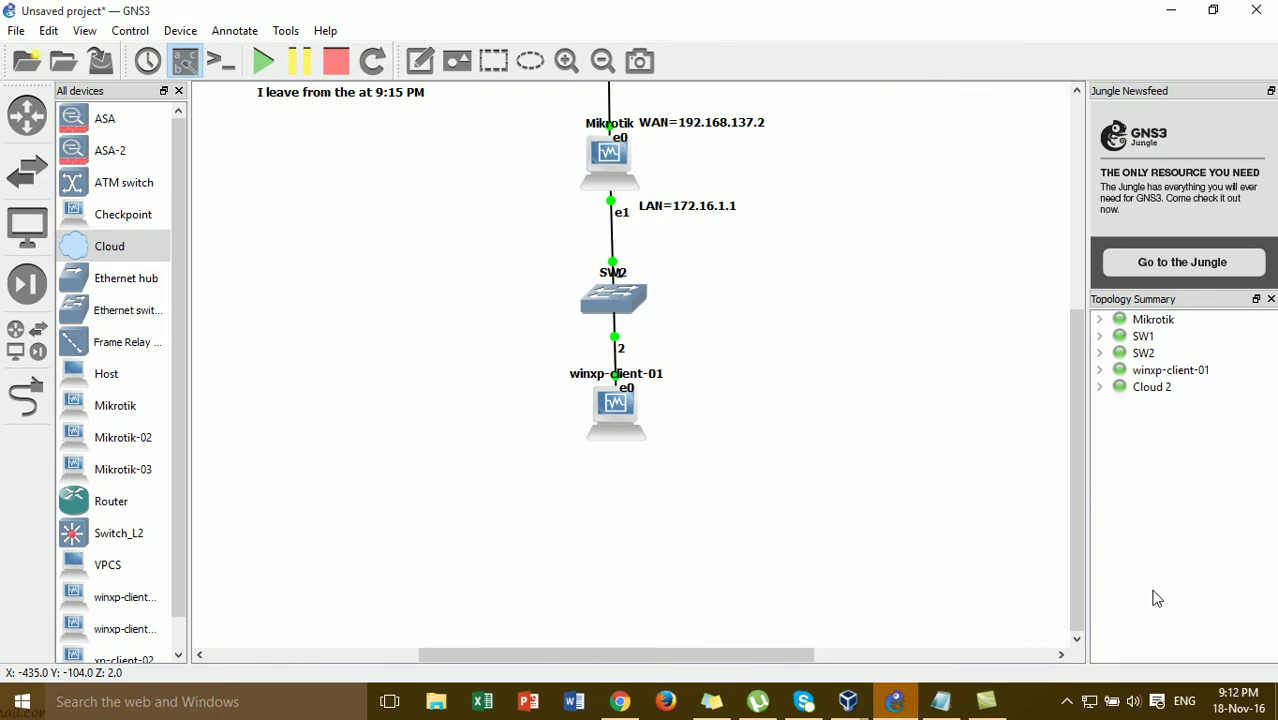
mouse_move(1226, 708)
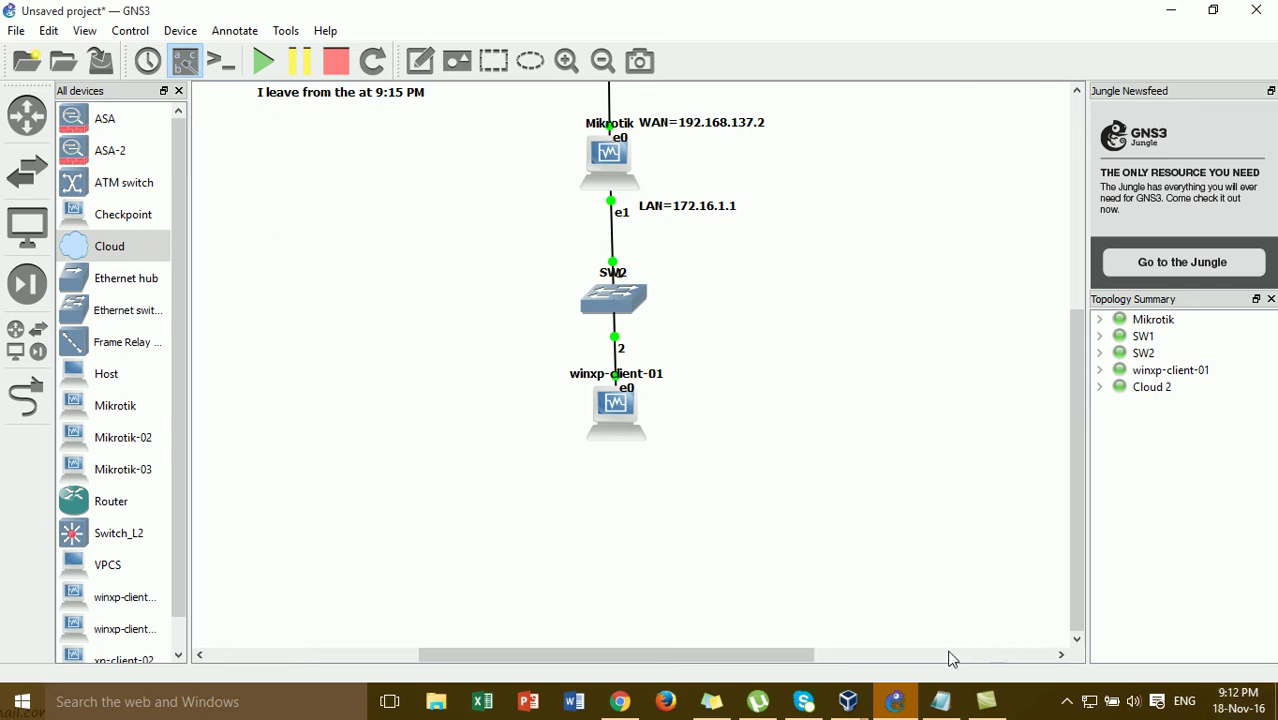
mouse_move(860, 702)
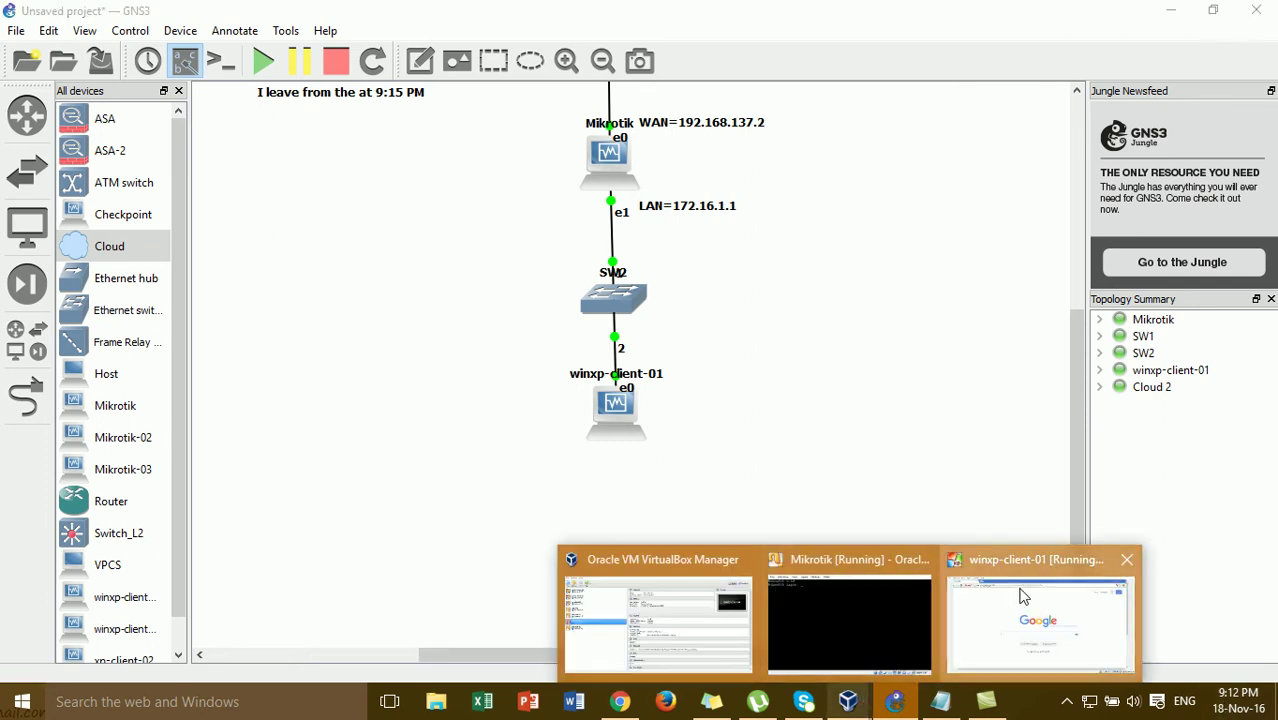
click(1040, 618)
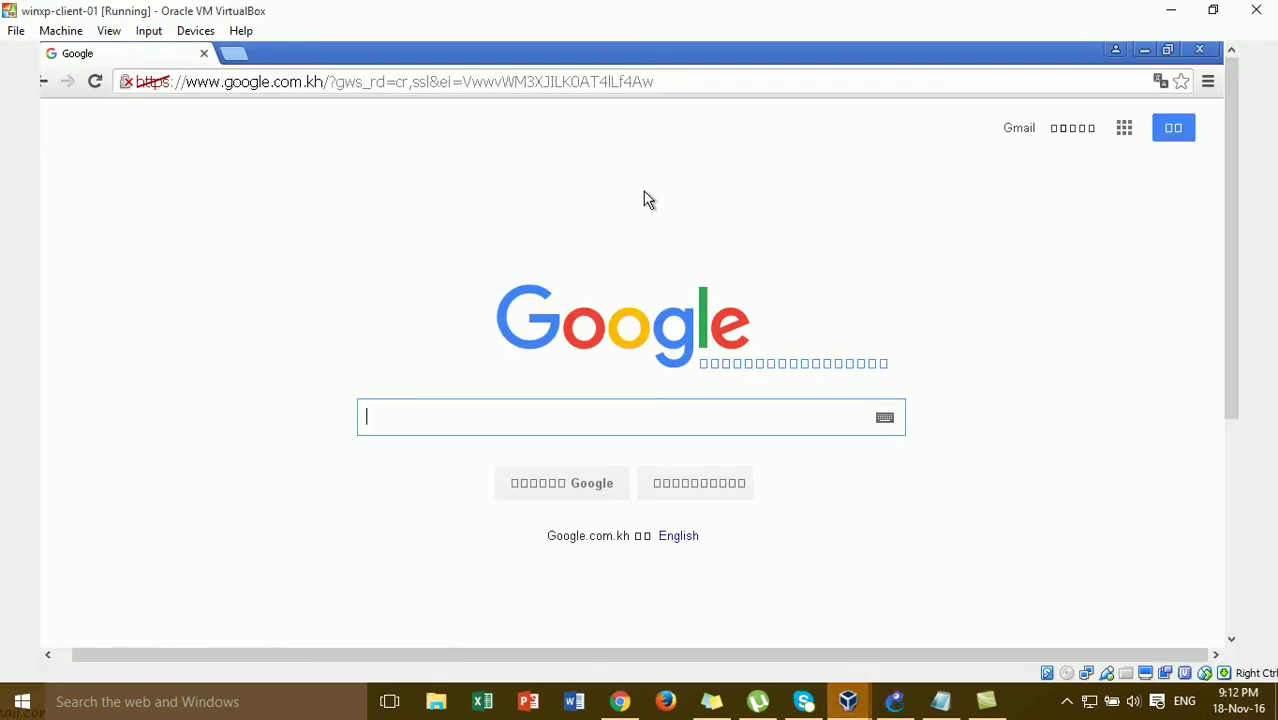
Load facebook.com and youtube.com in two new browser tabs on the client to test internet access.
click(240, 52)
text(fa)
key(Return)
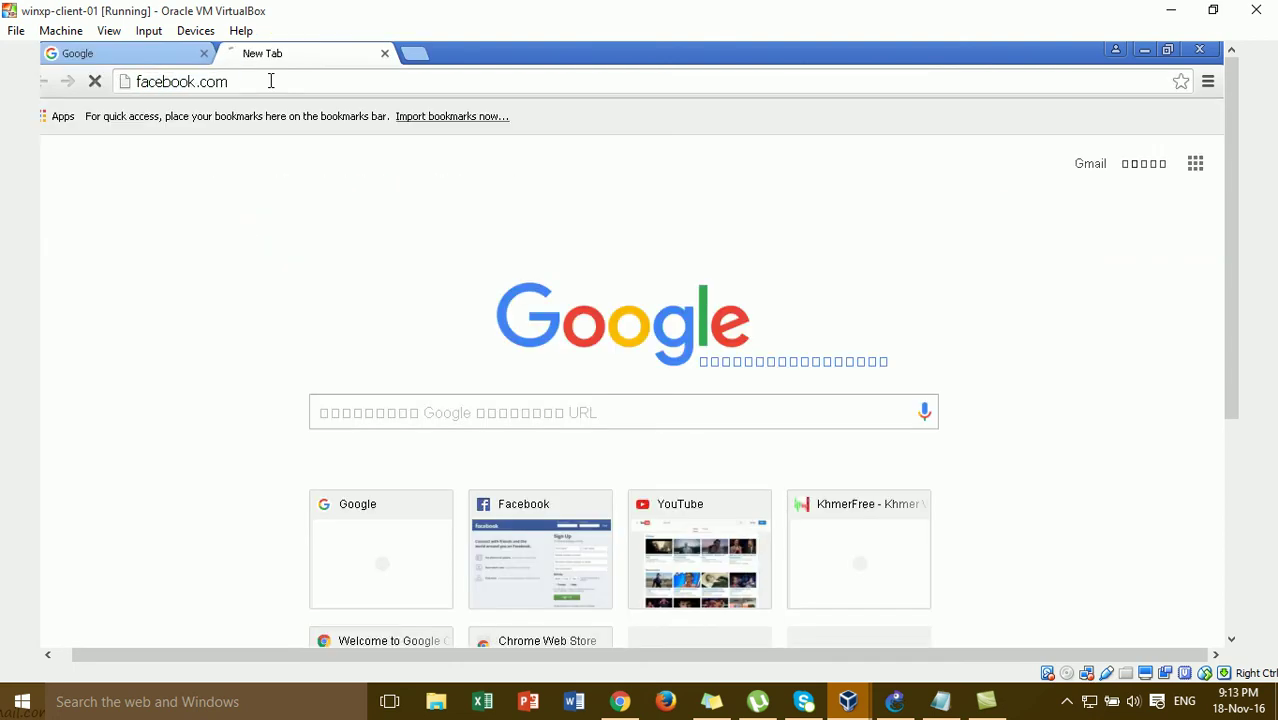
click(412, 55)
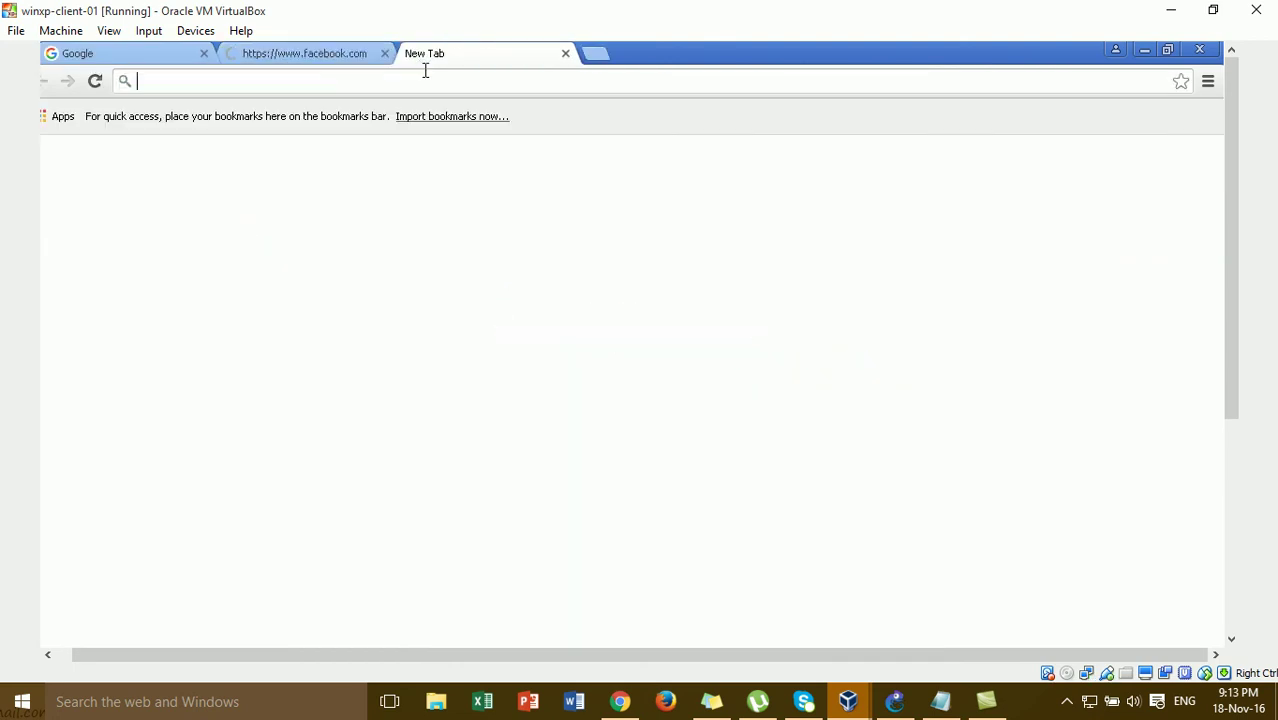
text(youtube.com)
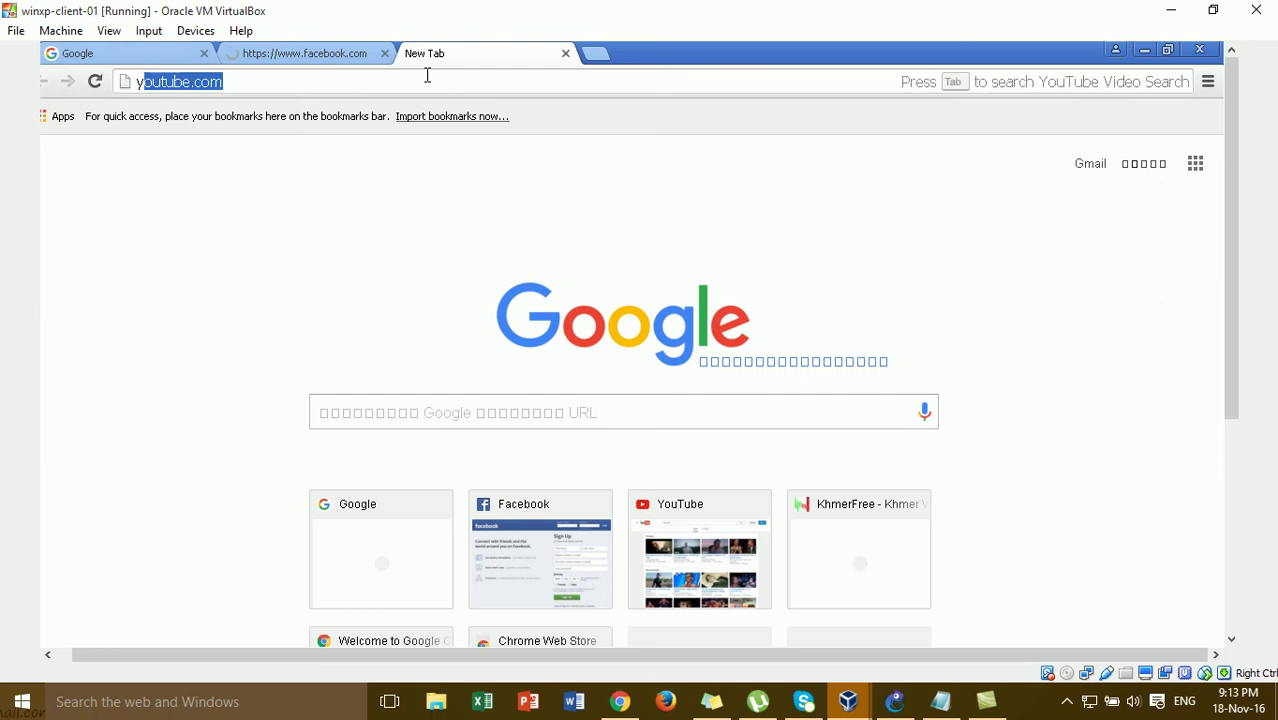
key(Return)
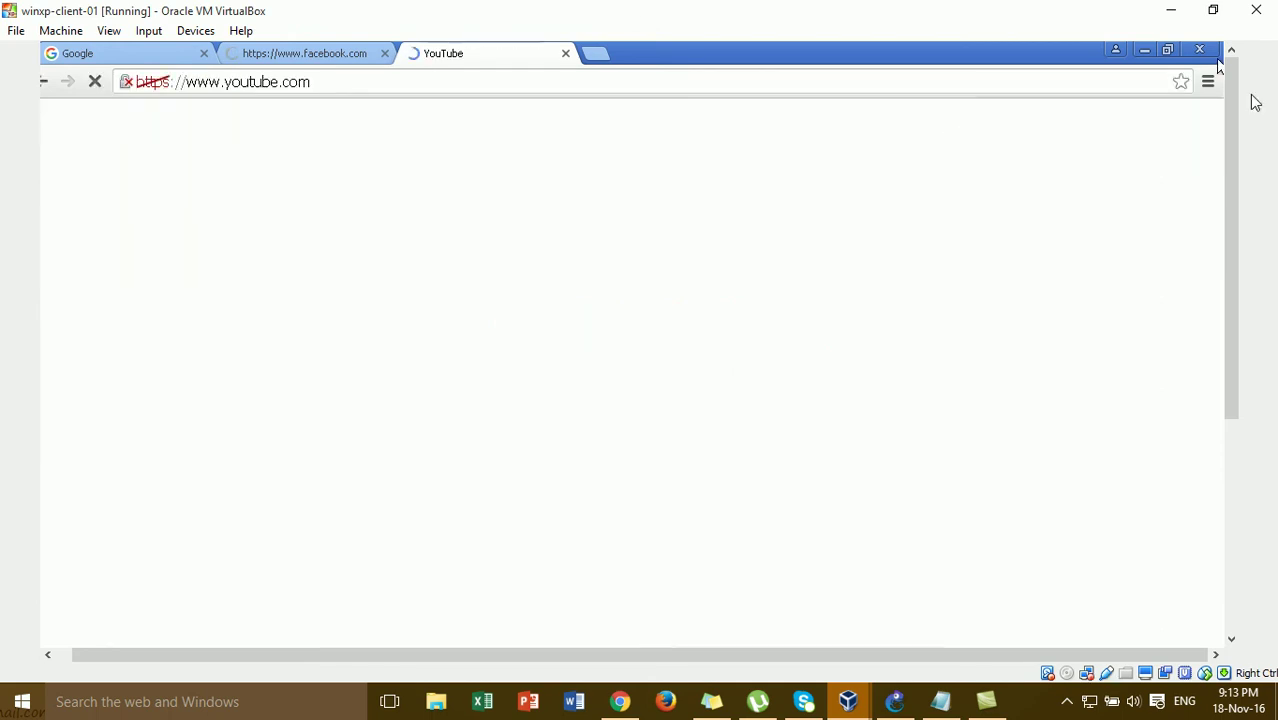
drag(1227, 87, 1240, 132)
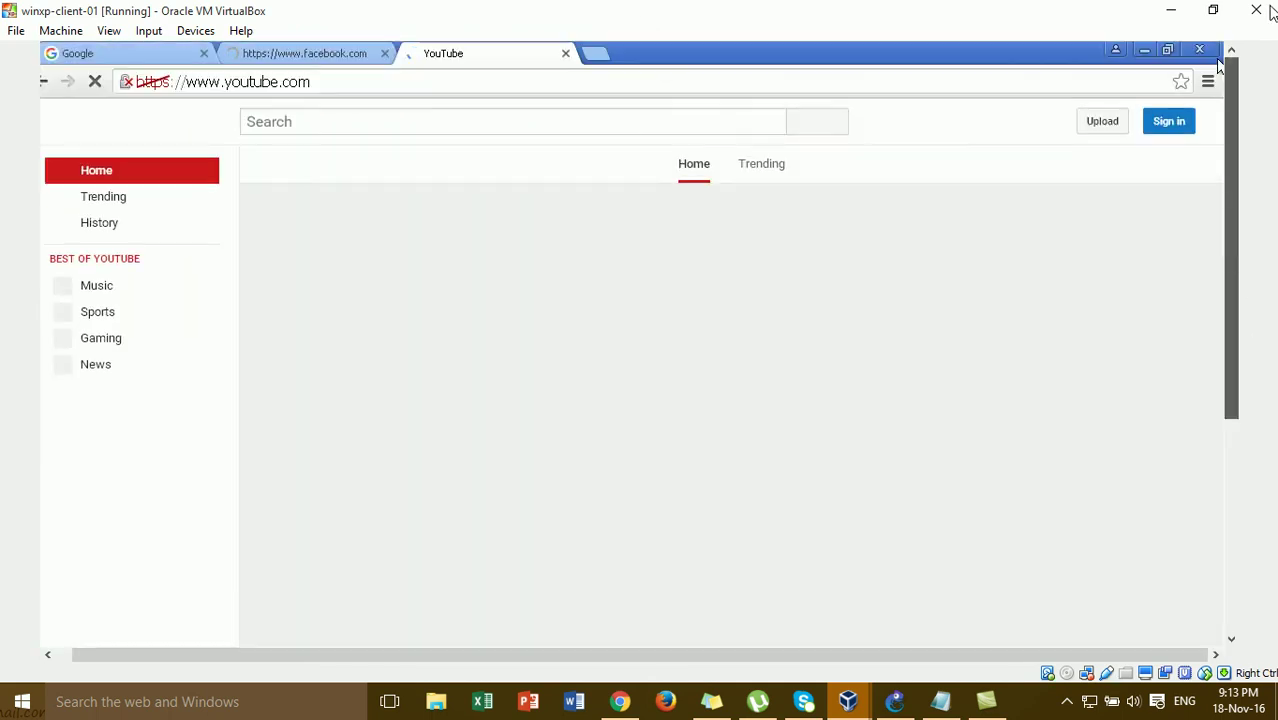
Minimize the browser on the client to return to its desktop.
click(1143, 51)
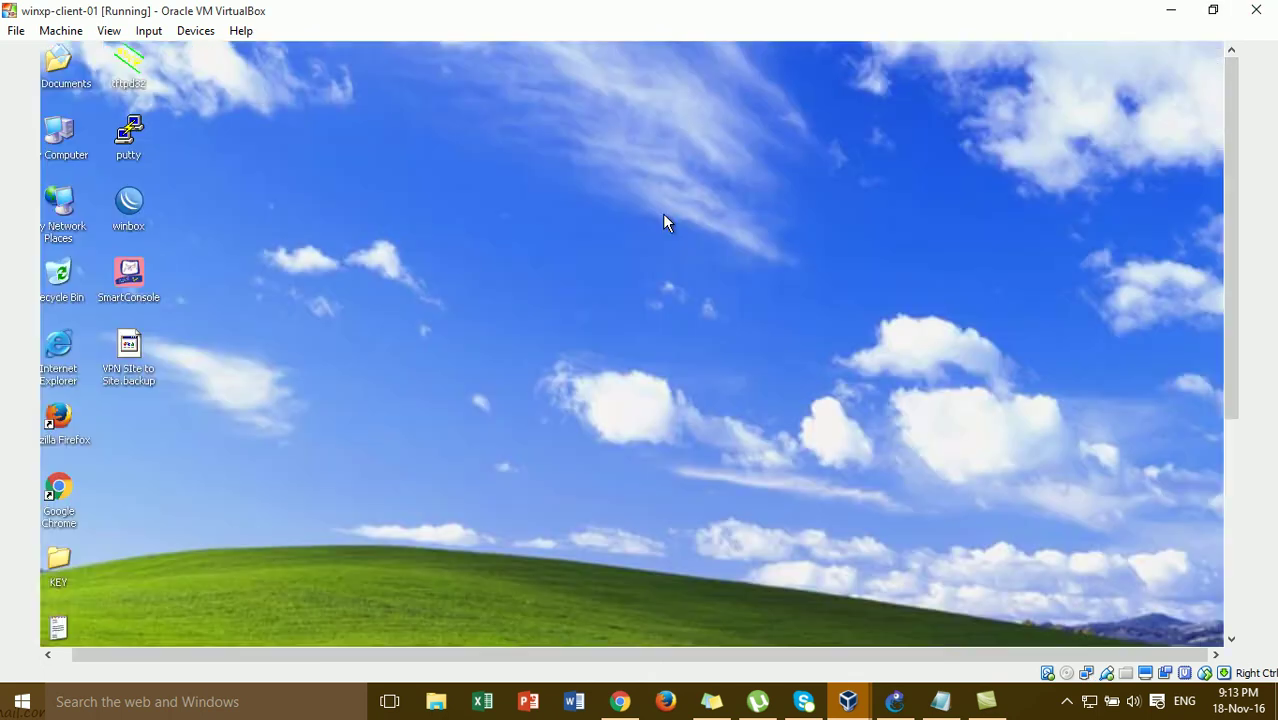
double_click(131, 203)
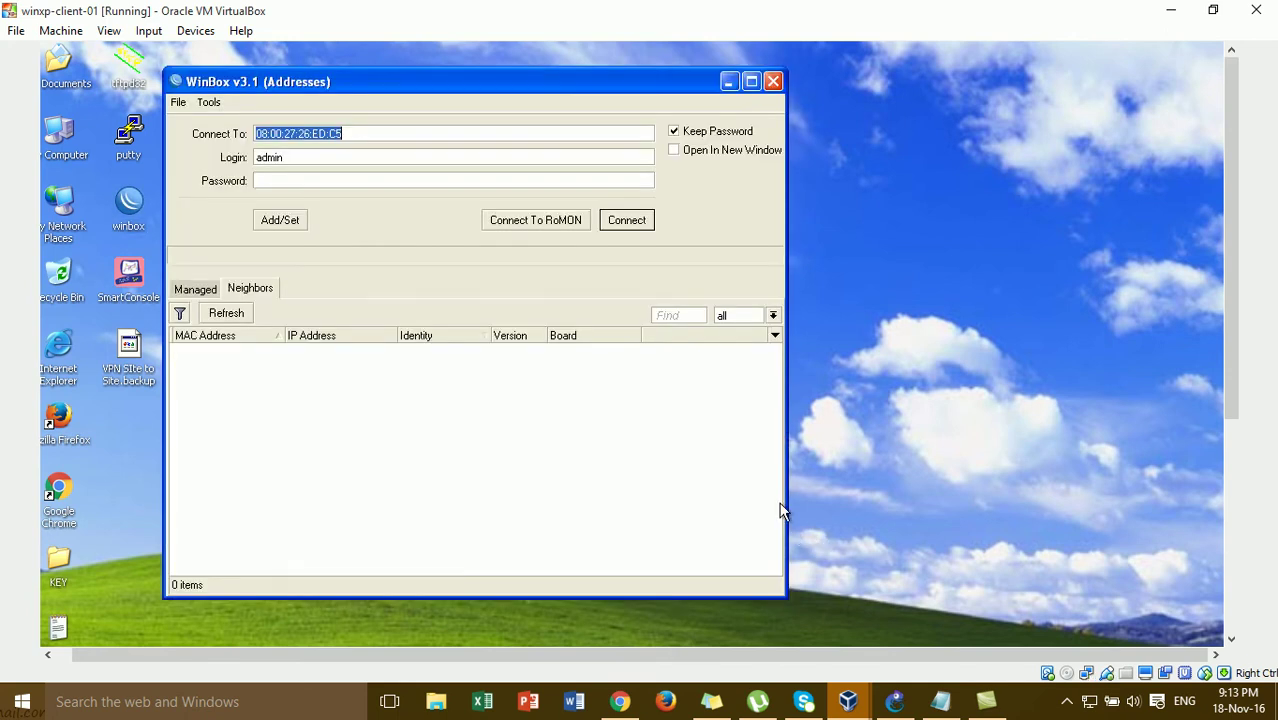
click(222, 355)
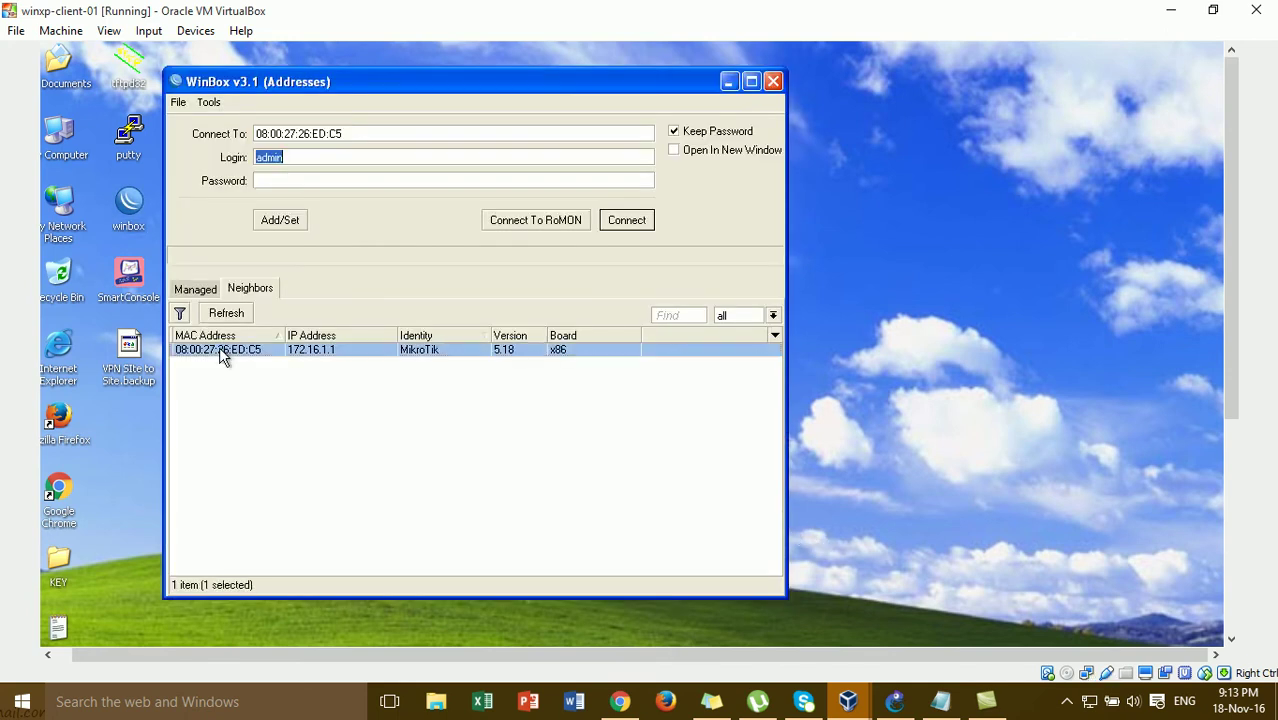
click(627, 220)
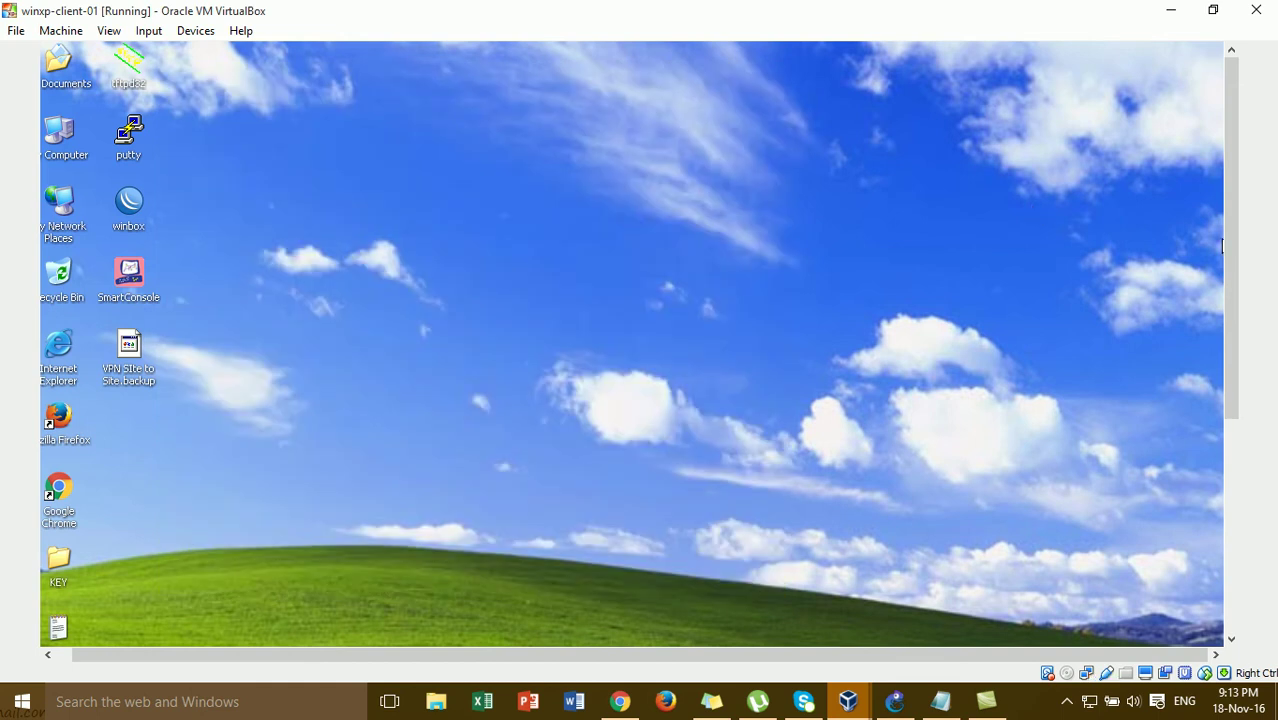
drag(1232, 262, 1247, 123)
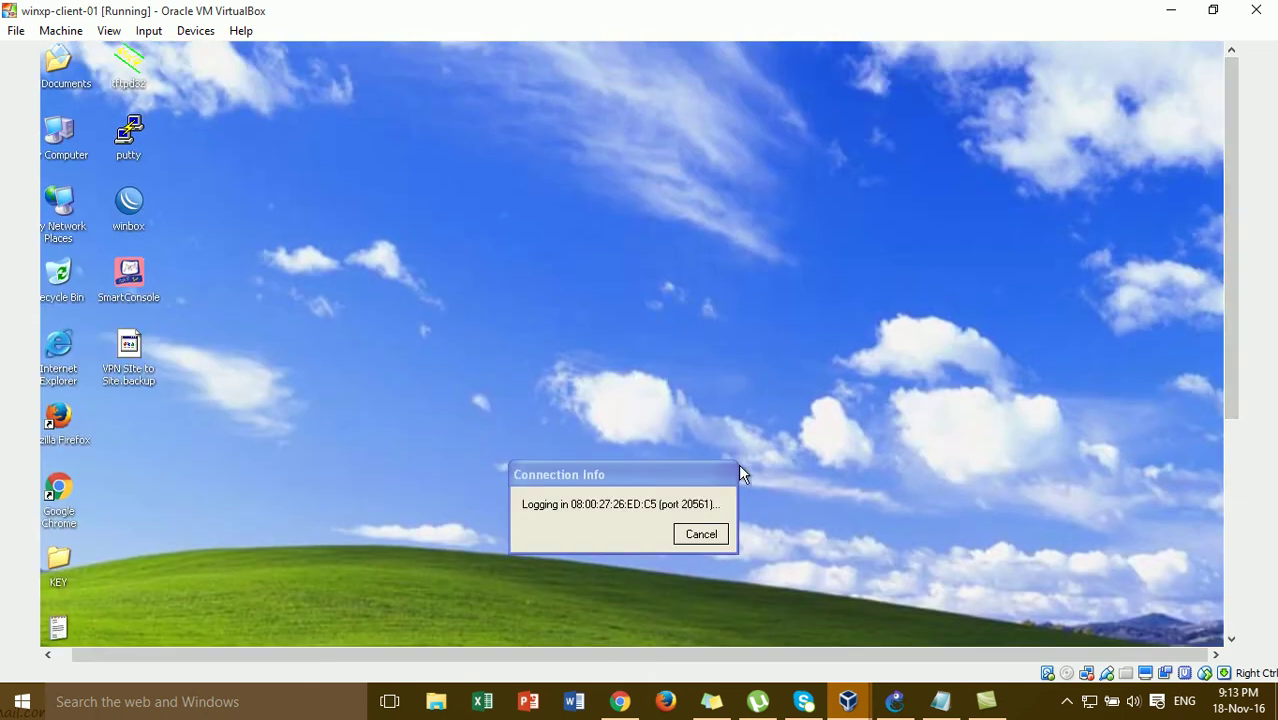
click(705, 541)
Launch WinBox on the client and connect as admin to the neighboring MikroTik router at 172.16.1.1.
click(122, 227)
double_click(122, 227)
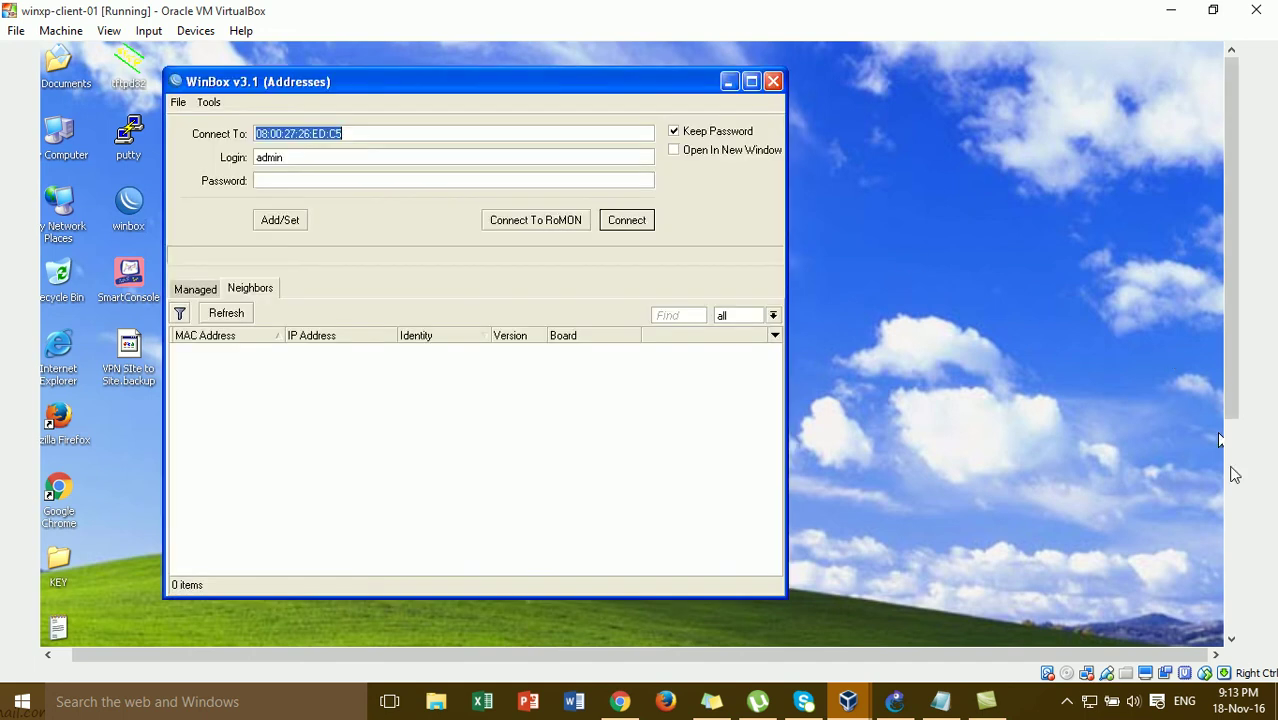
click(205, 289)
click(248, 292)
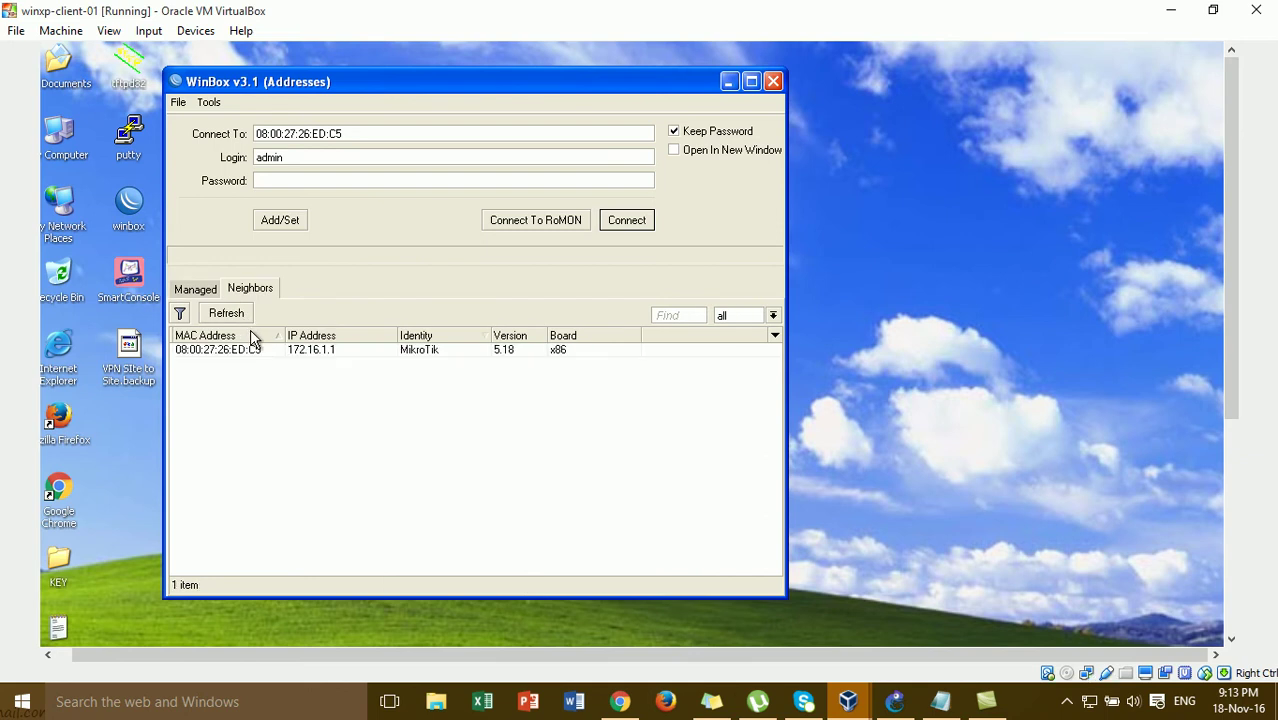
click(226, 351)
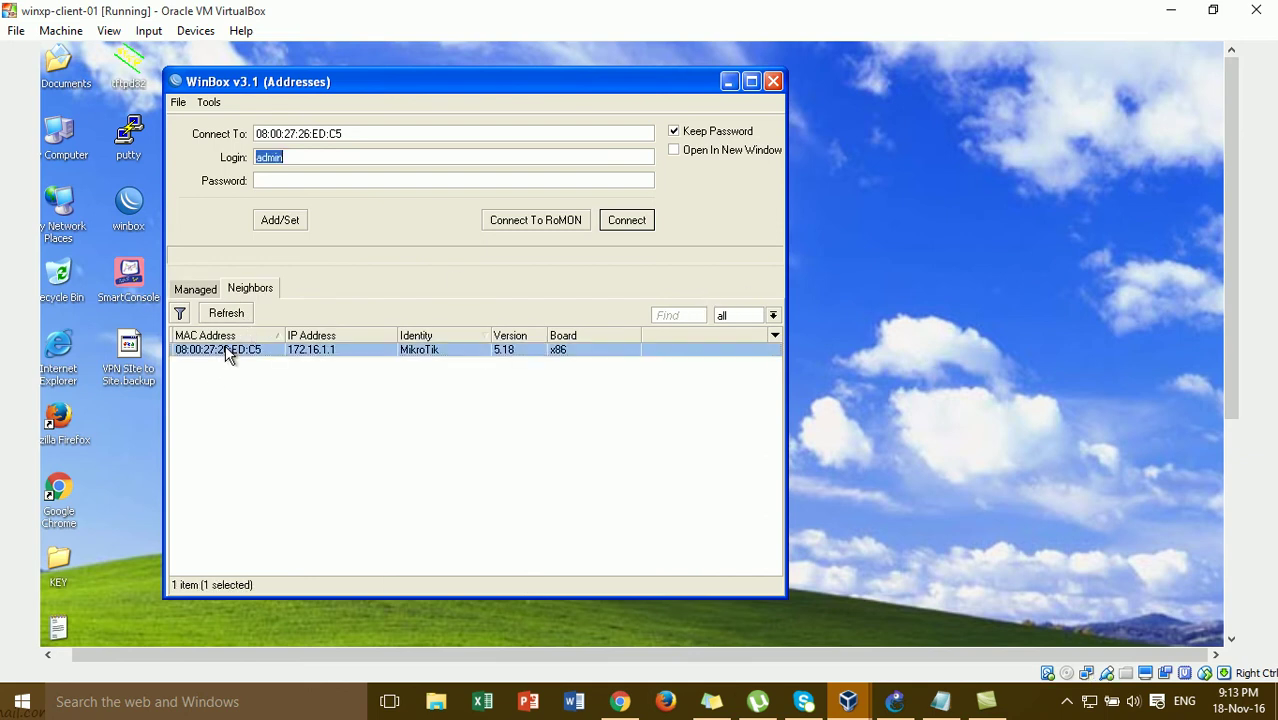
click(627, 221)
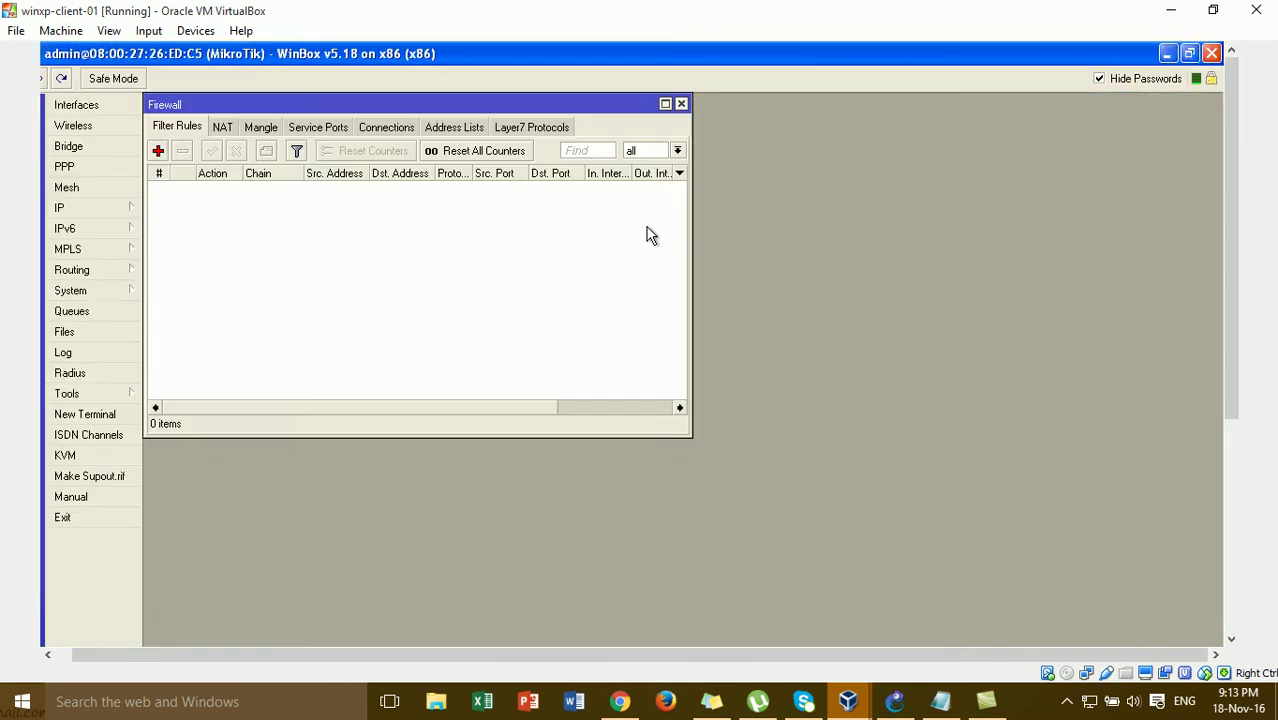
Open the router's system clock settings and compare its time and date with the host's clock.
click(92, 291)
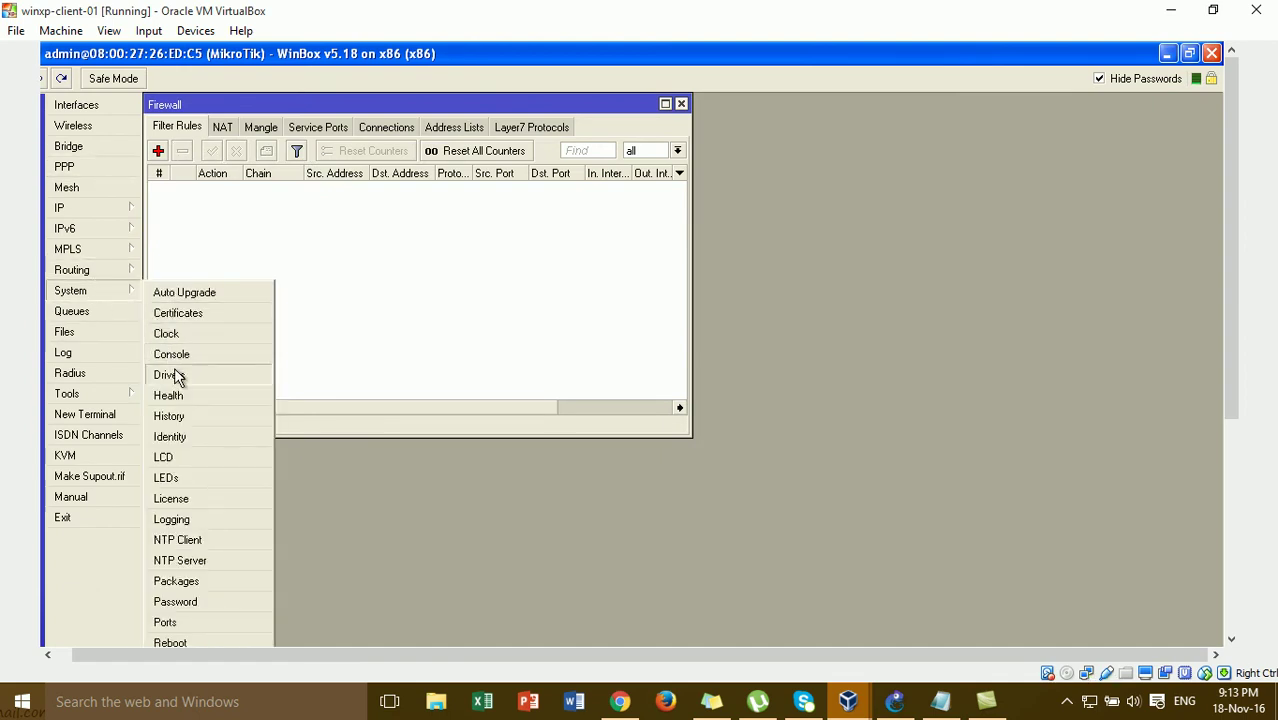
click(195, 339)
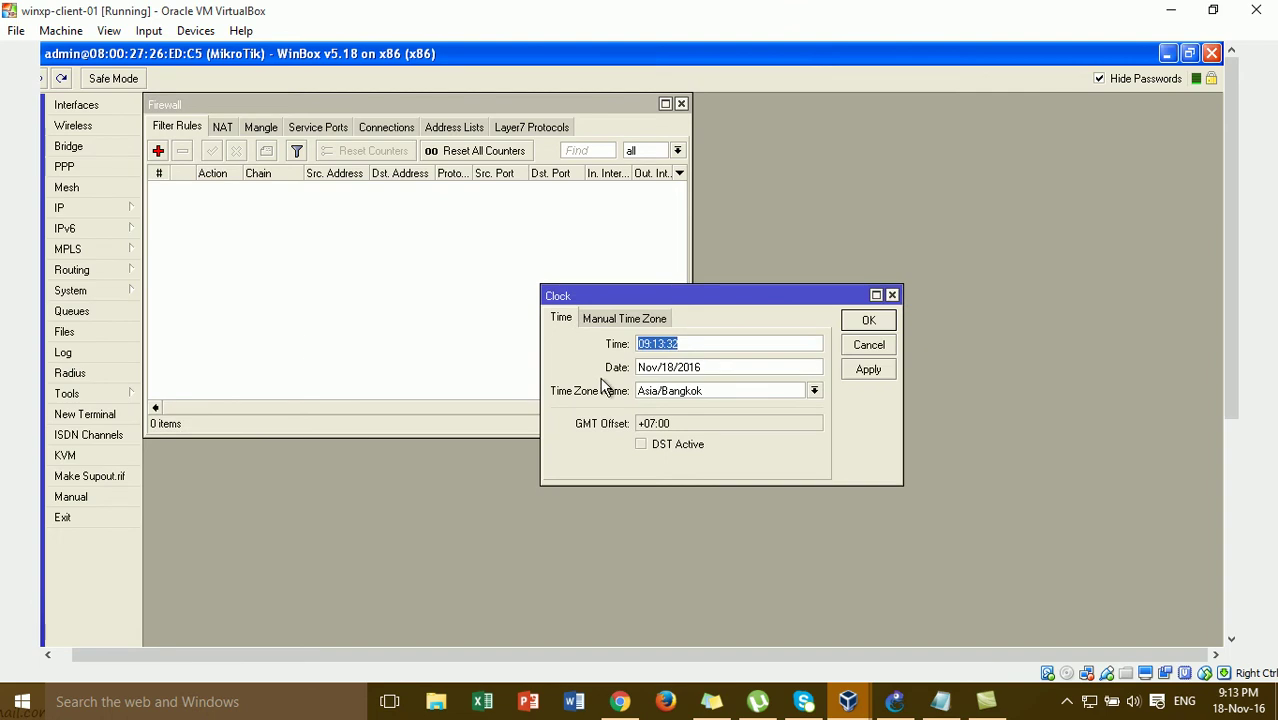
click(683, 365)
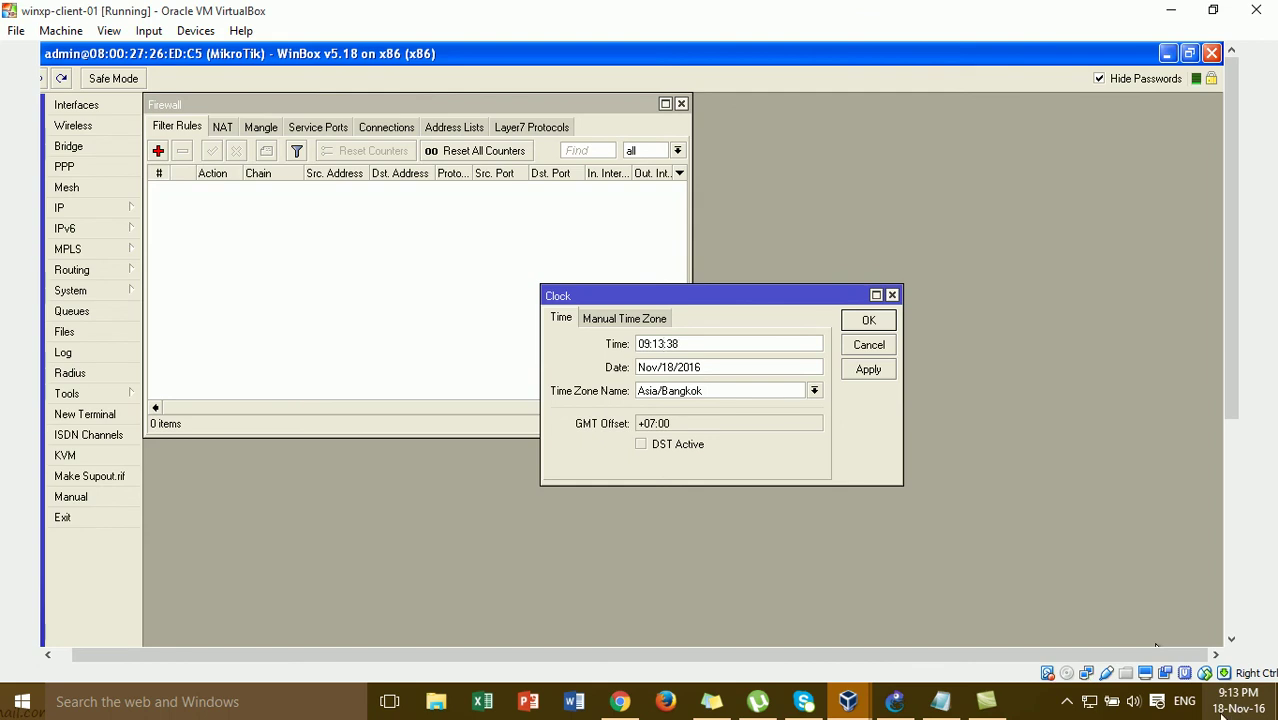
mouse_move(1222, 712)
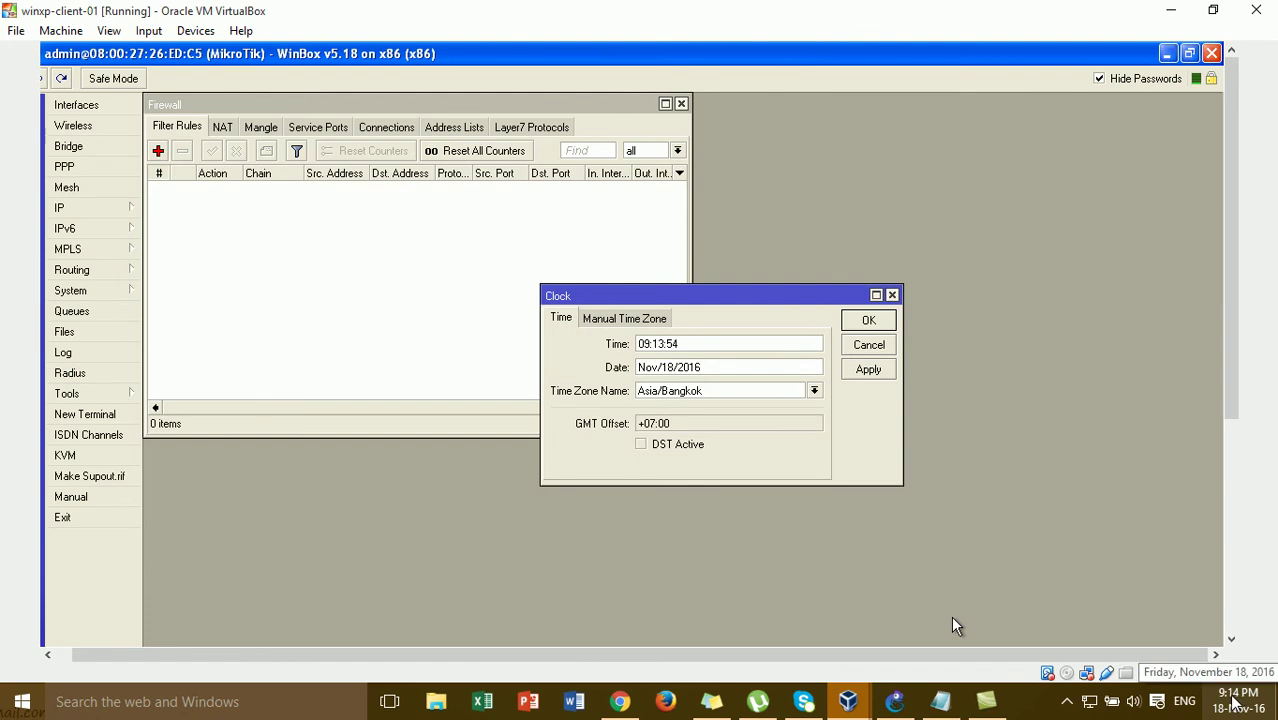
Switch to the GNS3 topology and change the leaving time in the note to 9:20 PM.
click(894, 701)
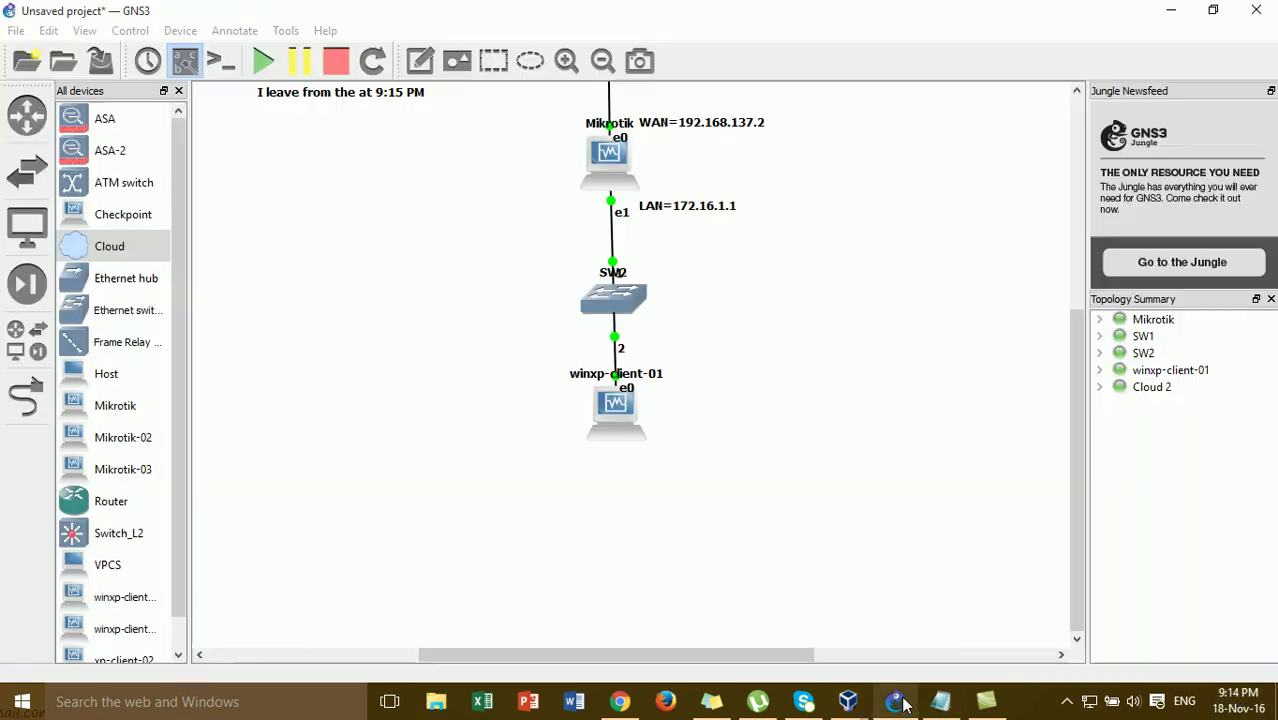
drag(1076, 411, 1071, 306)
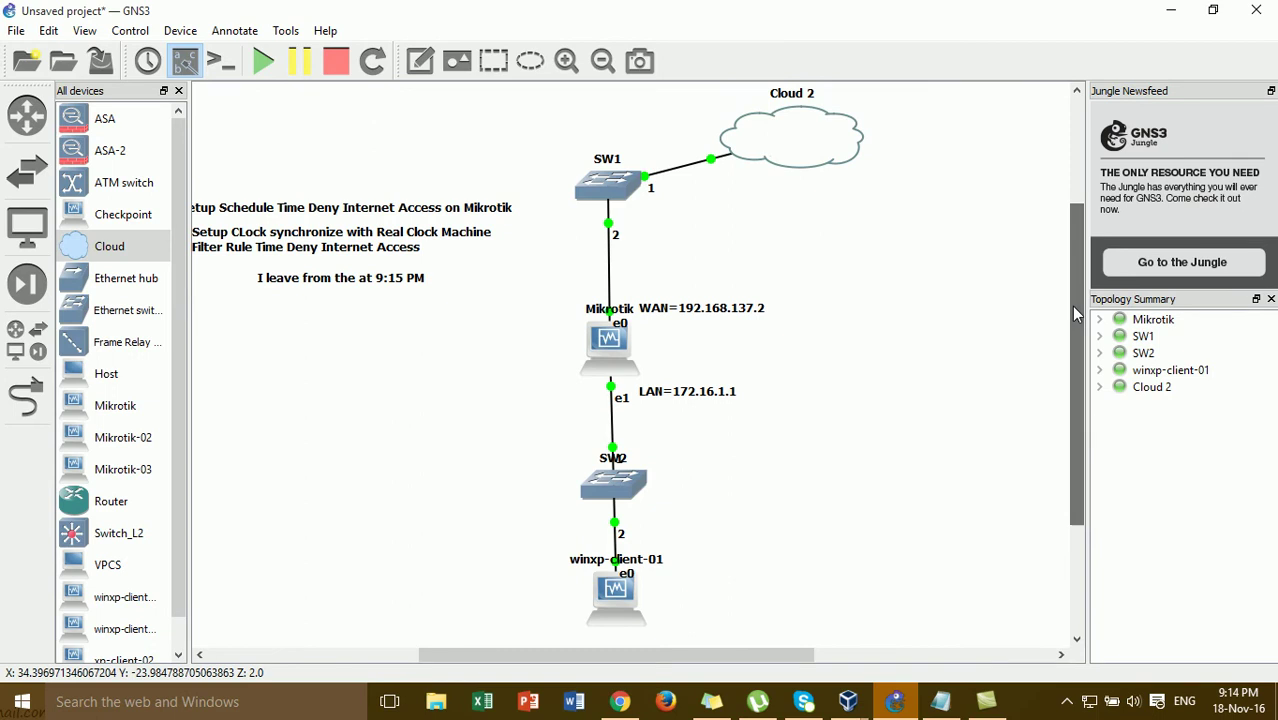
double_click(393, 280)
click(403, 287)
key(BackSpace)
key(BackSpace)
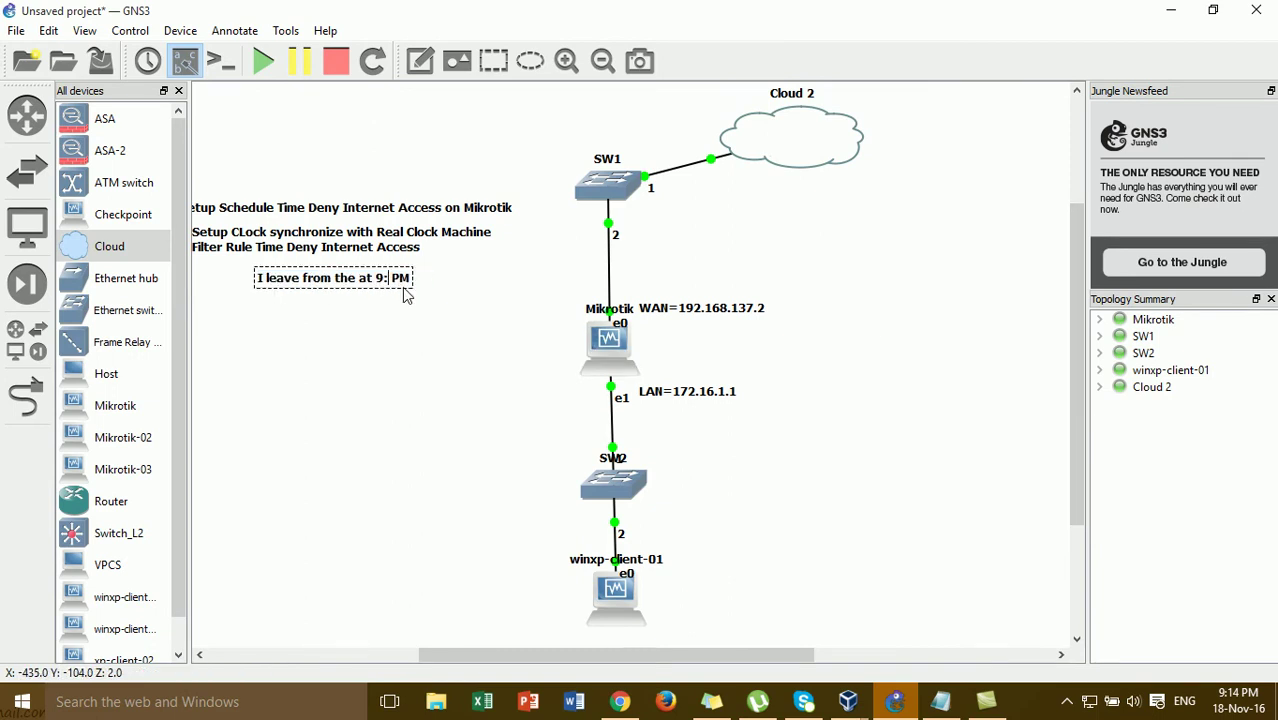
text(20)
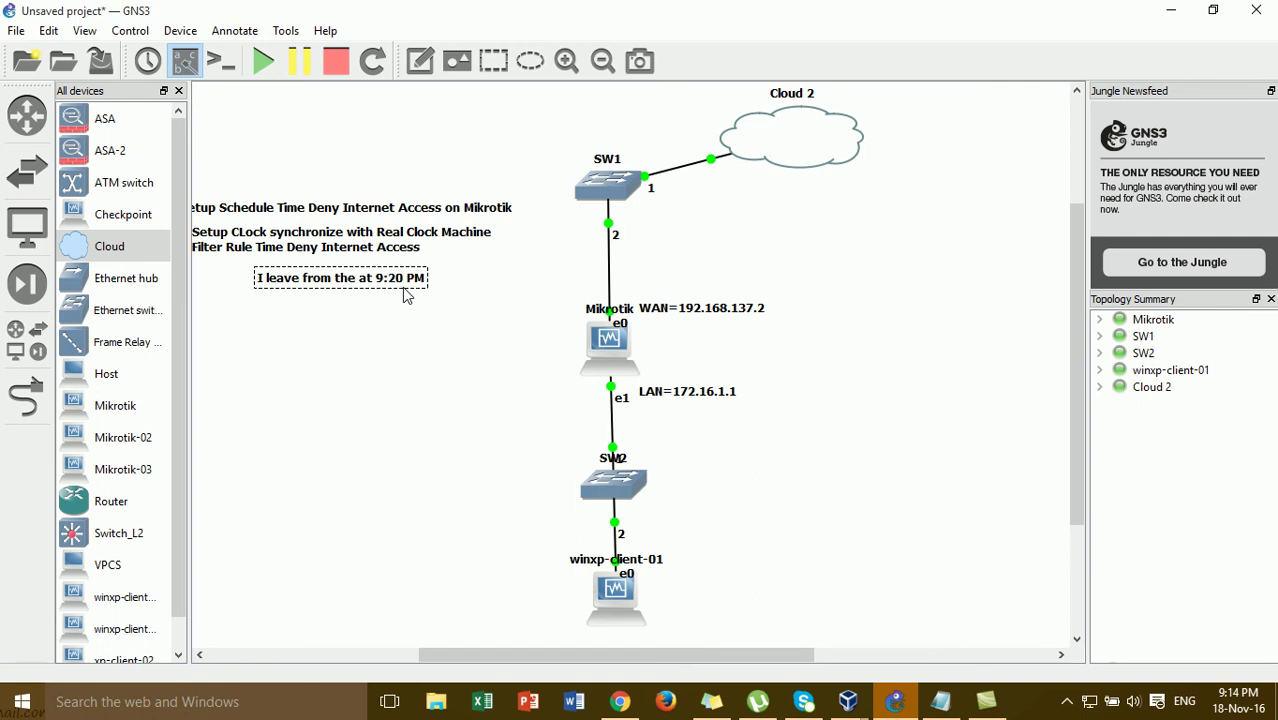
click(407, 305)
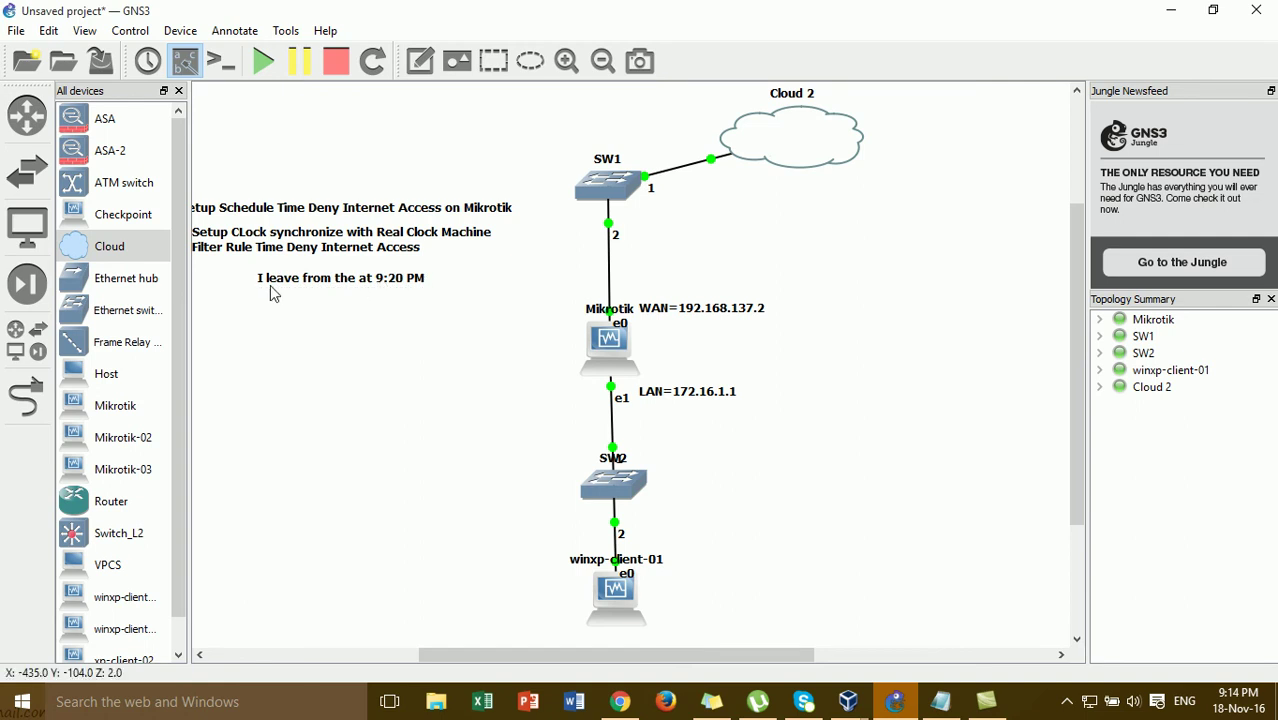
Insert the word "work" after "I leave from the" in the topology note.
click(340, 289)
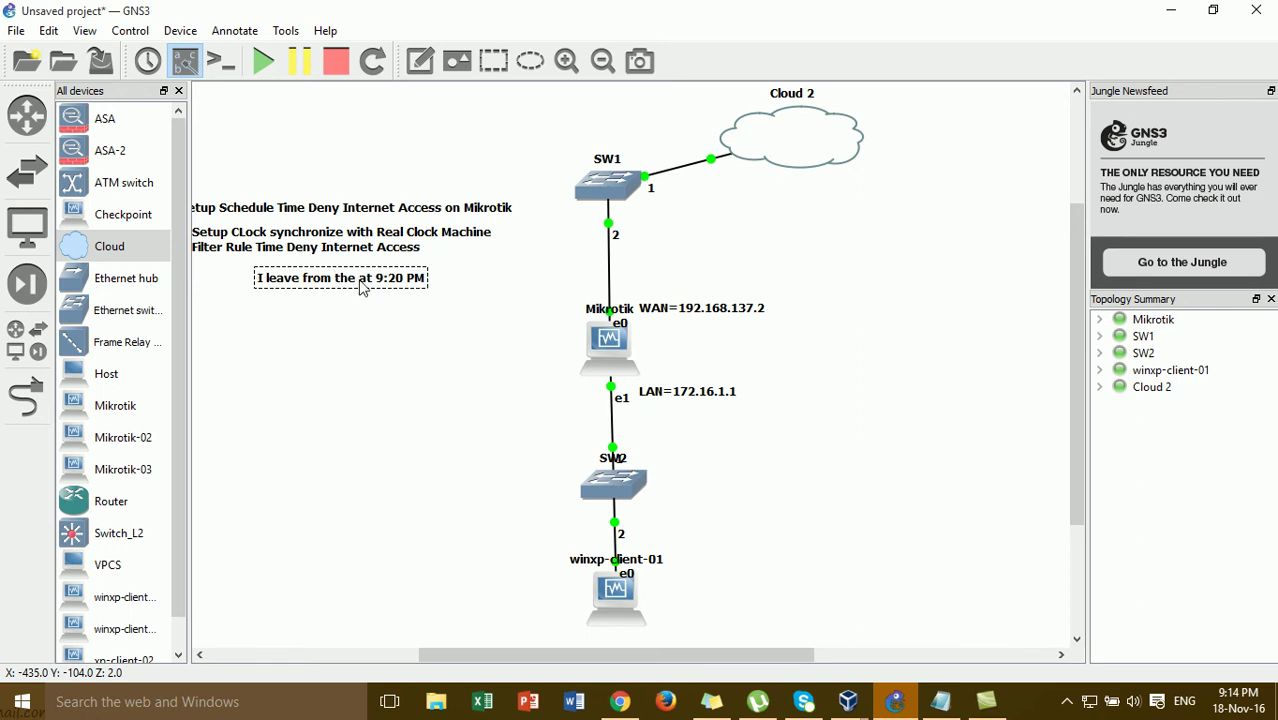
text(work)
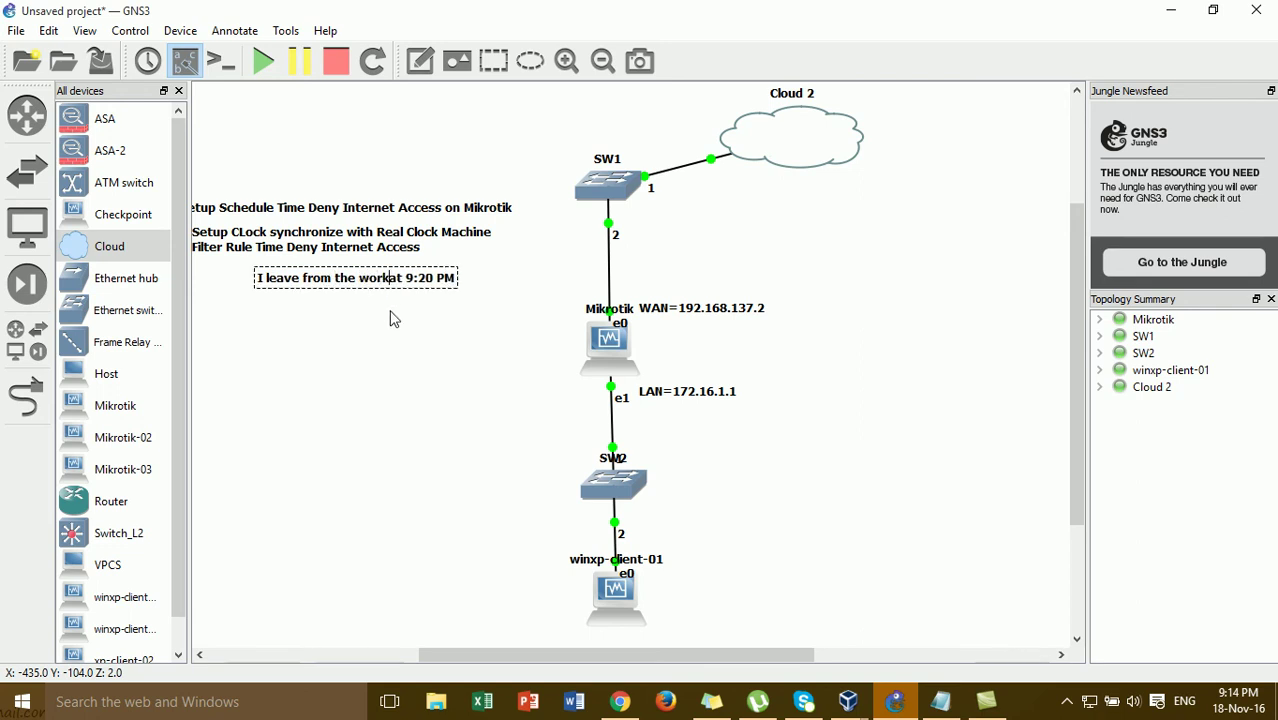
click(422, 336)
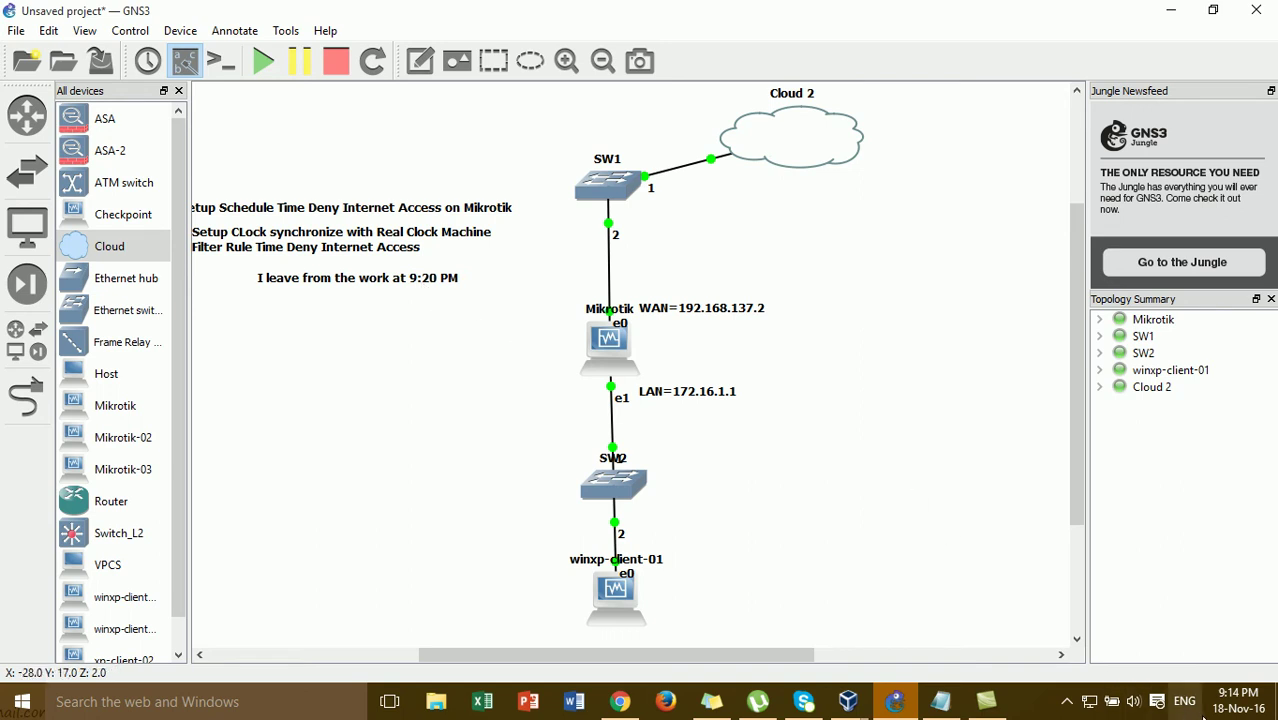
Check the host's clock, return to the winxp-client-01 virtual machine and accept the router's clock settings.
mouse_move(1235, 705)
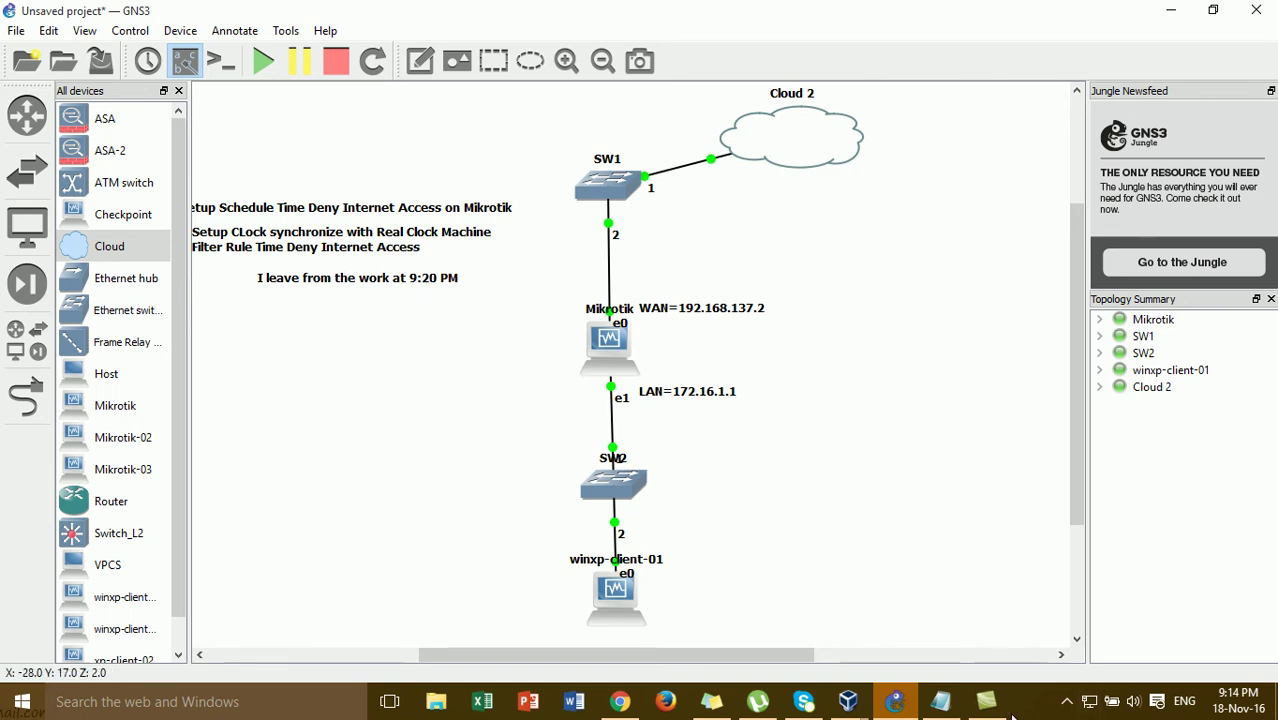
click(868, 710)
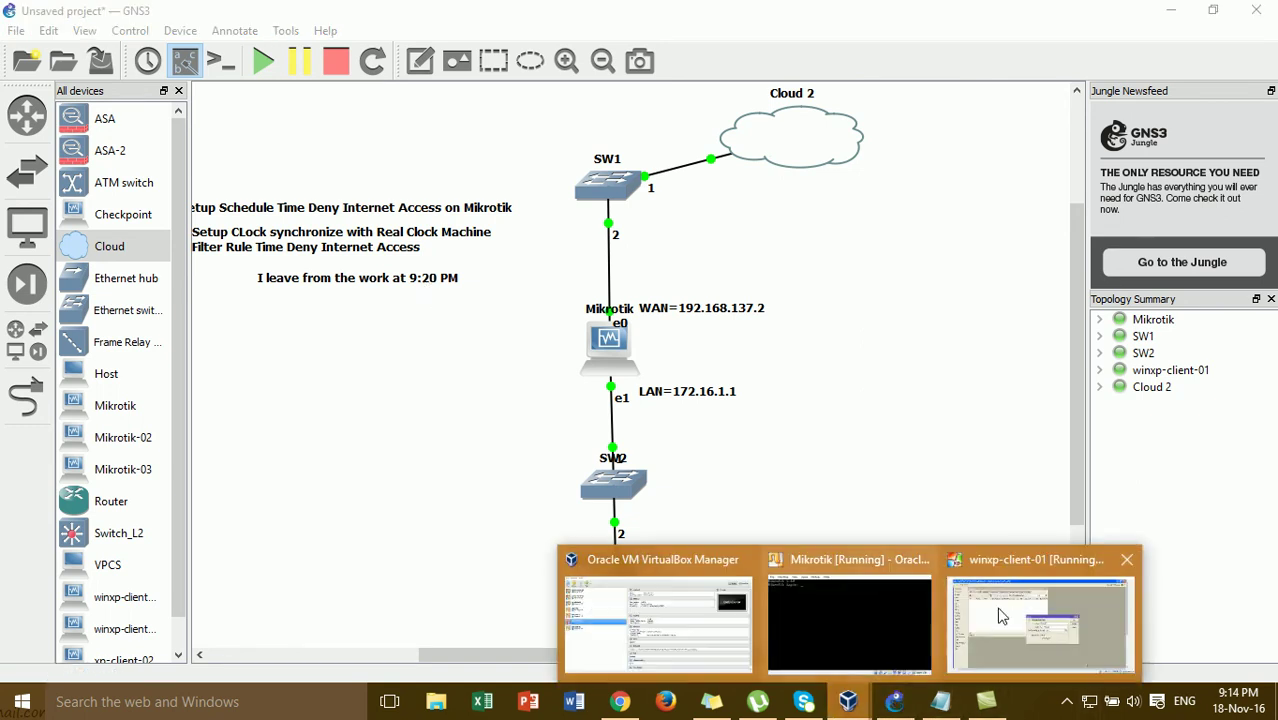
click(1024, 565)
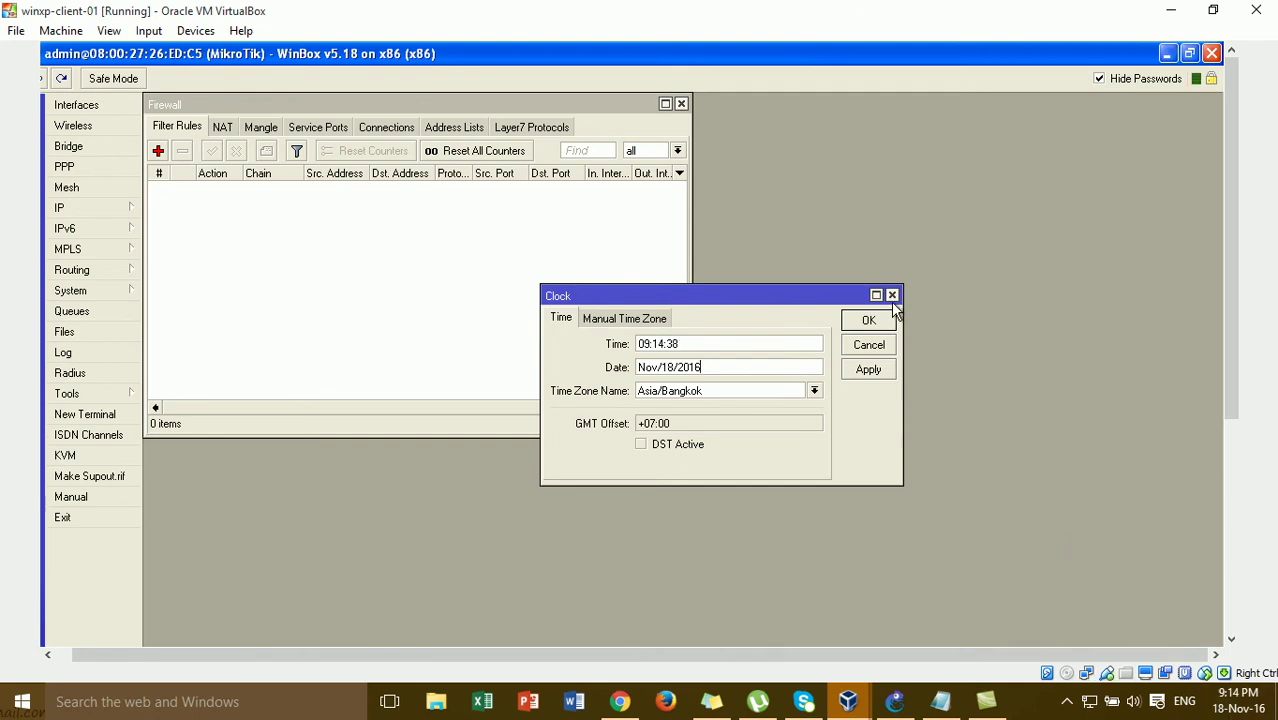
click(868, 320)
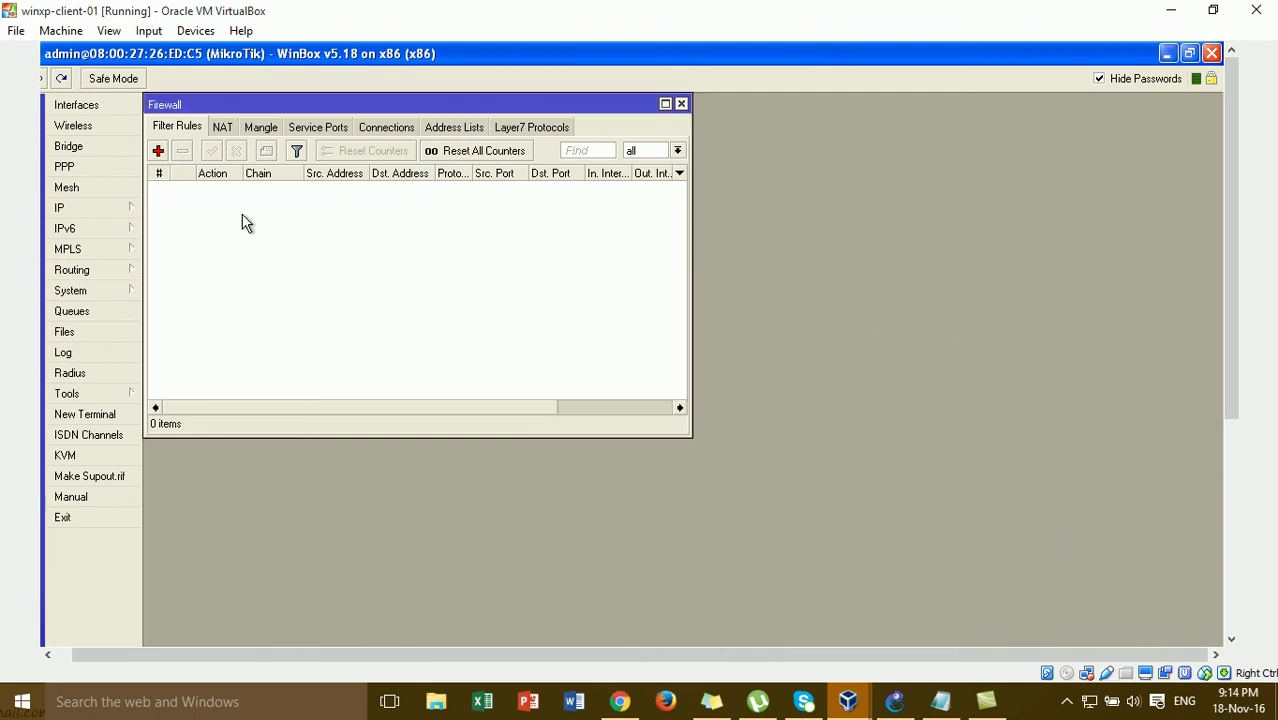
Review the full task notes in the GNS3 topology and return to the winxp-client-01 virtual machine.
click(897, 702)
drag(528, 651, 467, 651)
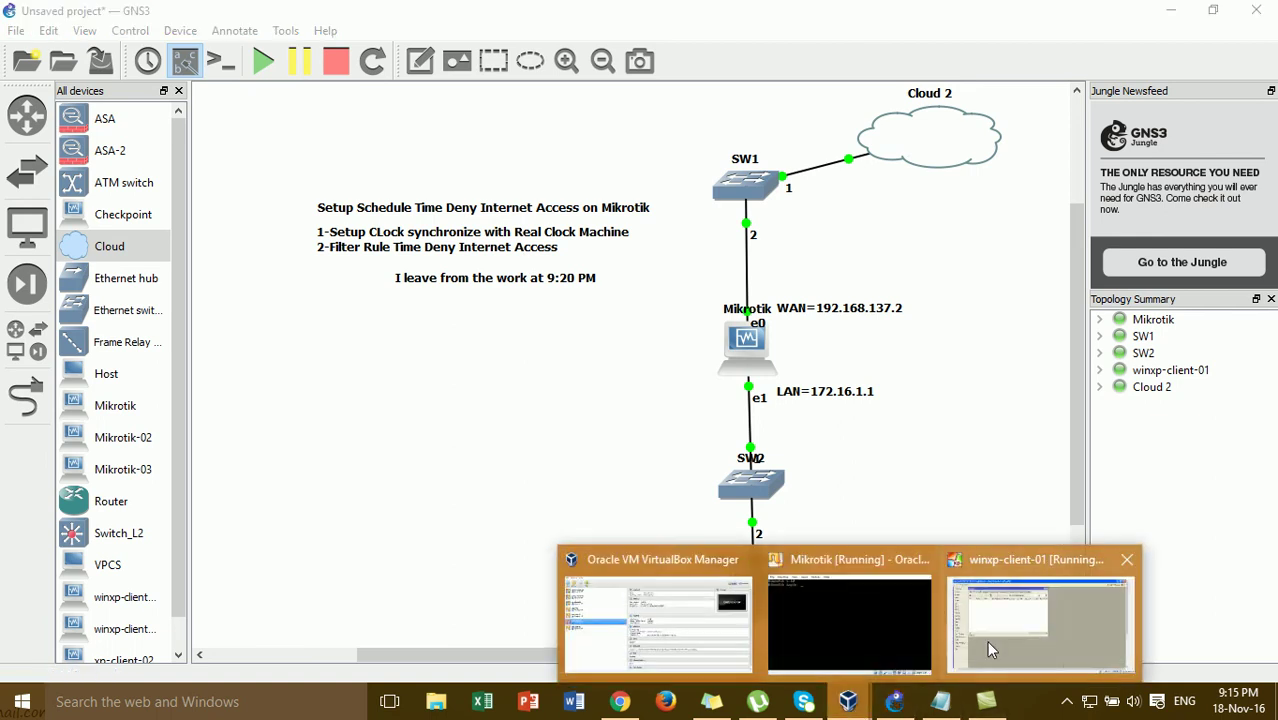
click(1005, 640)
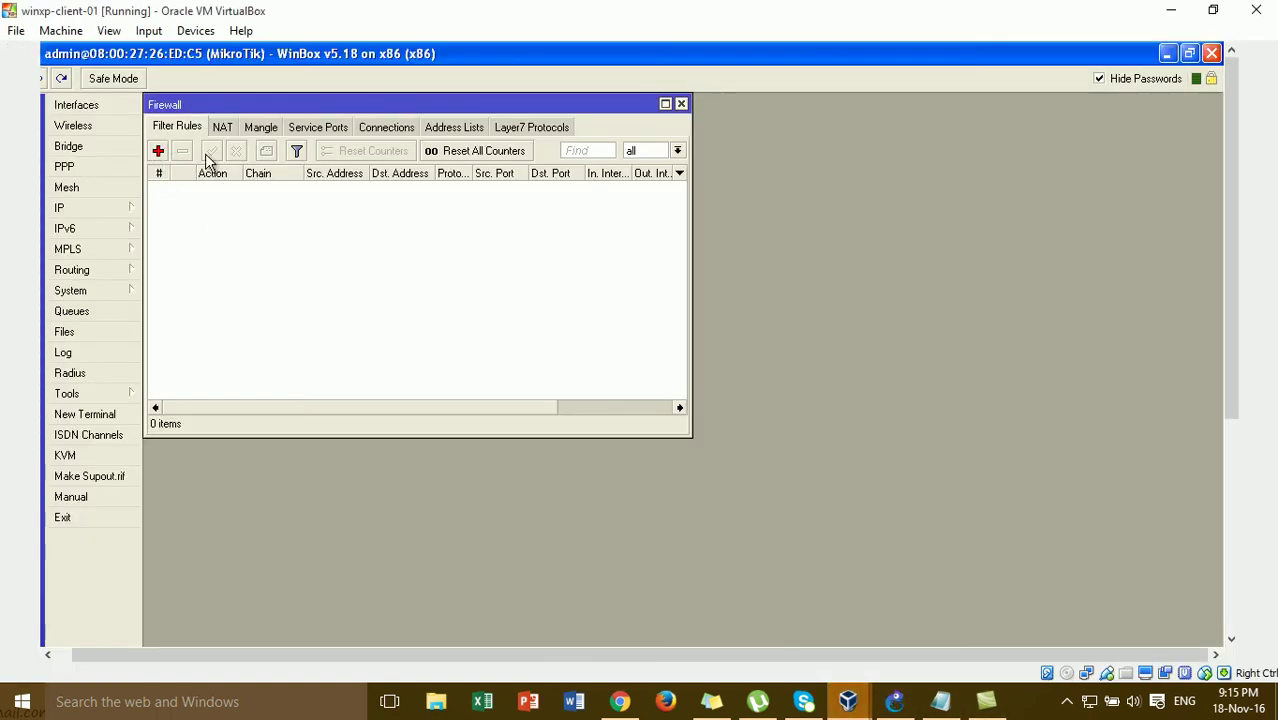
Reopen the router's firewall filter rules and add a new rule with its Time condition expanded.
click(681, 104)
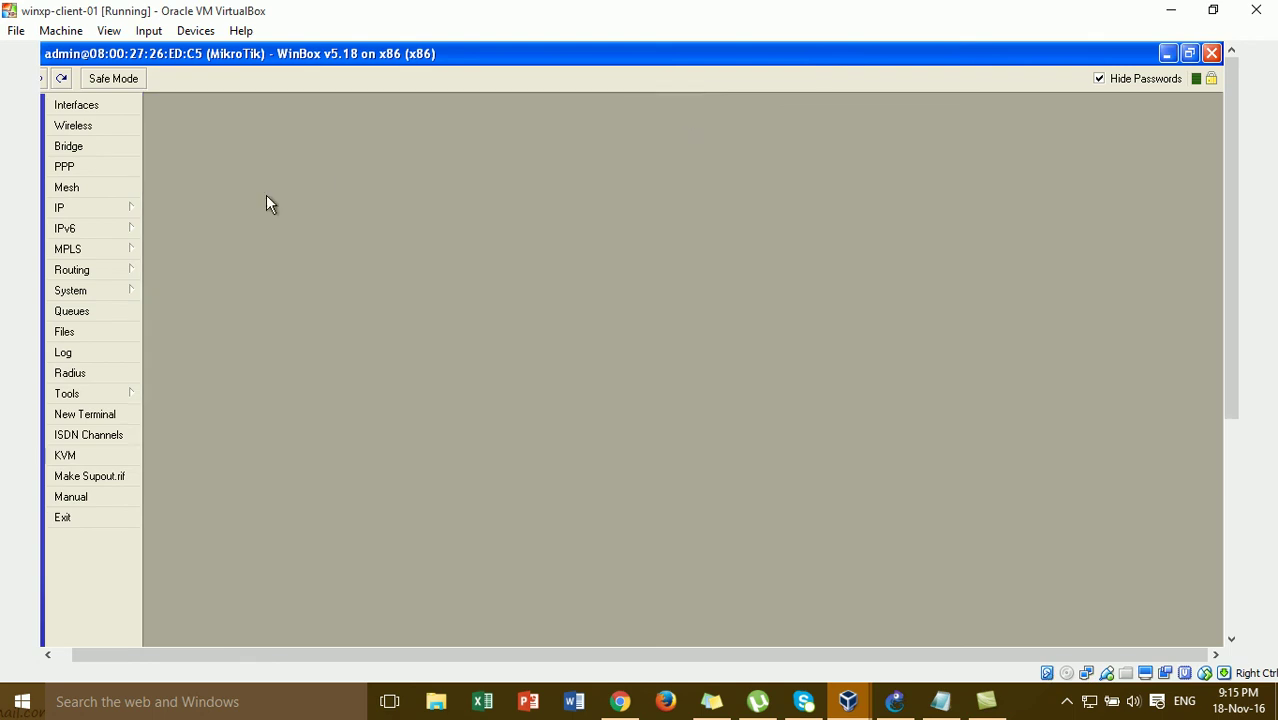
click(109, 206)
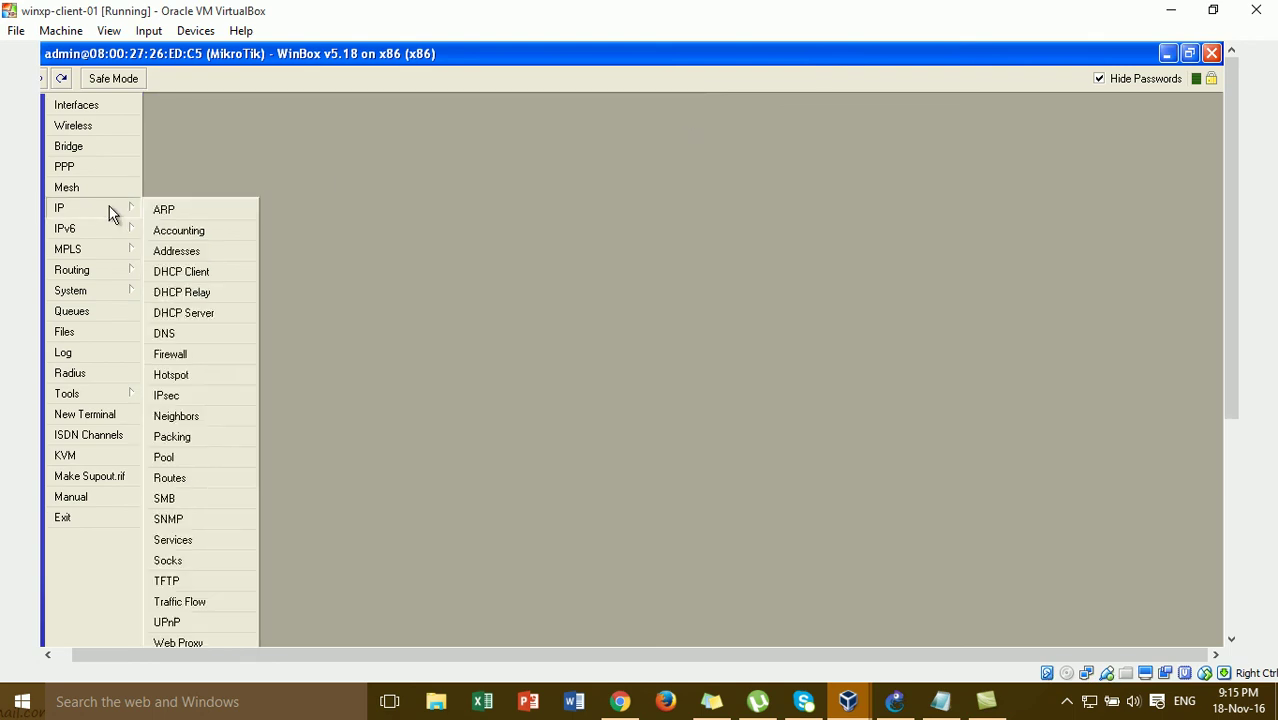
click(184, 355)
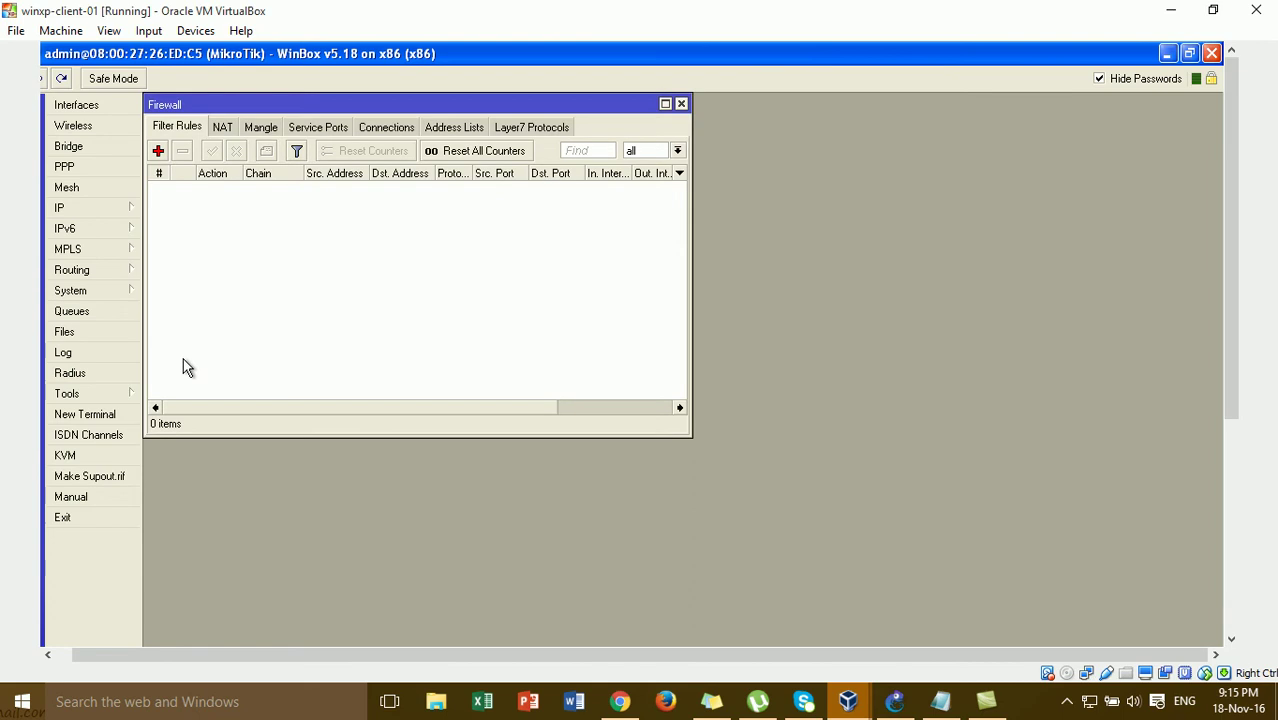
click(159, 153)
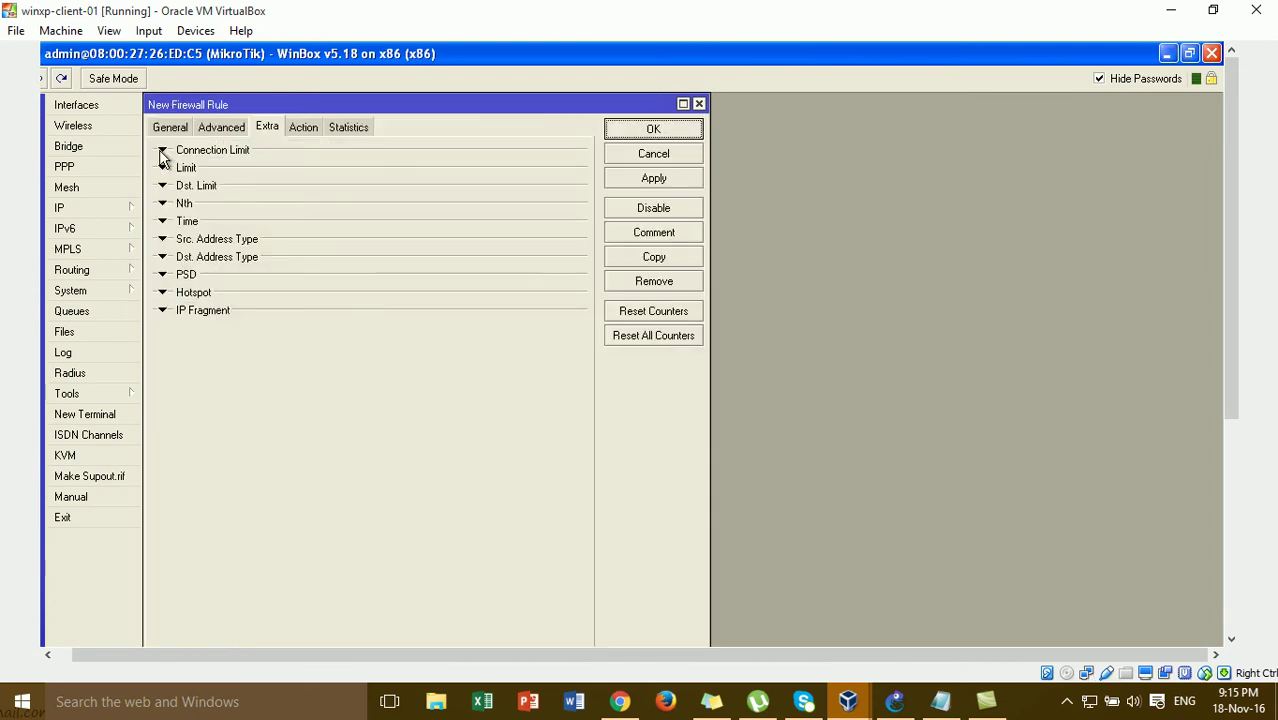
click(170, 129)
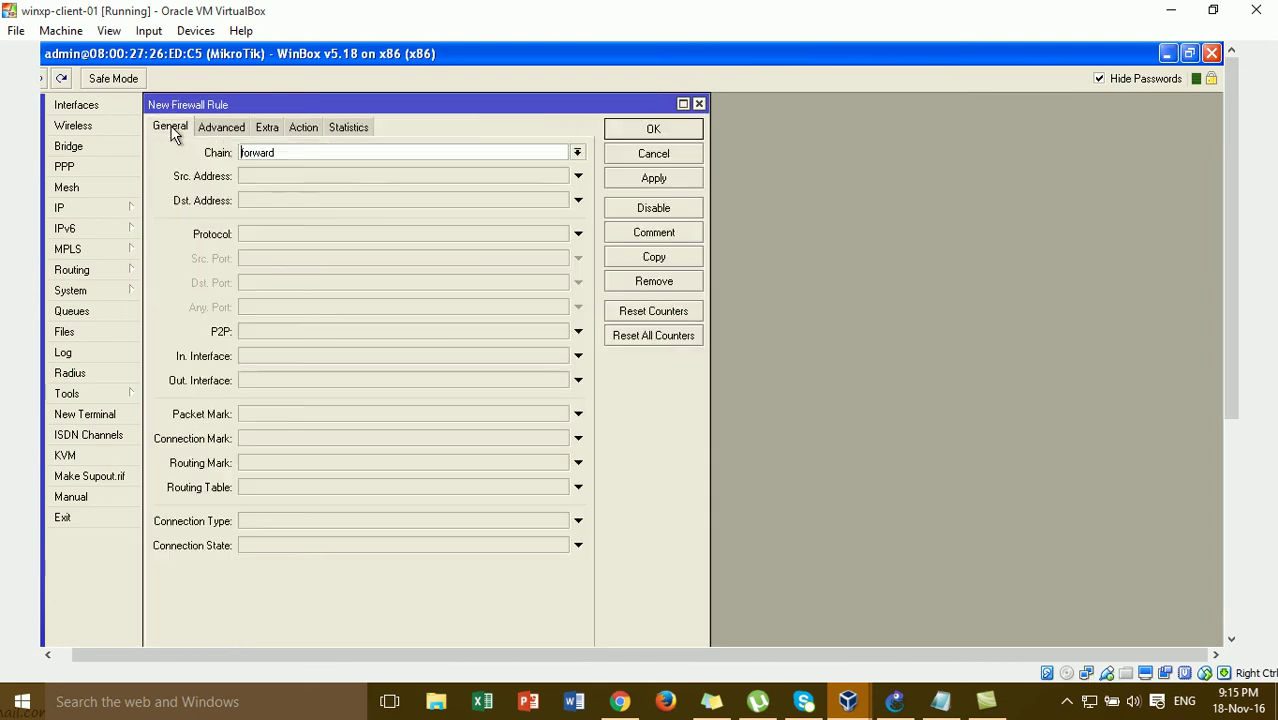
click(276, 134)
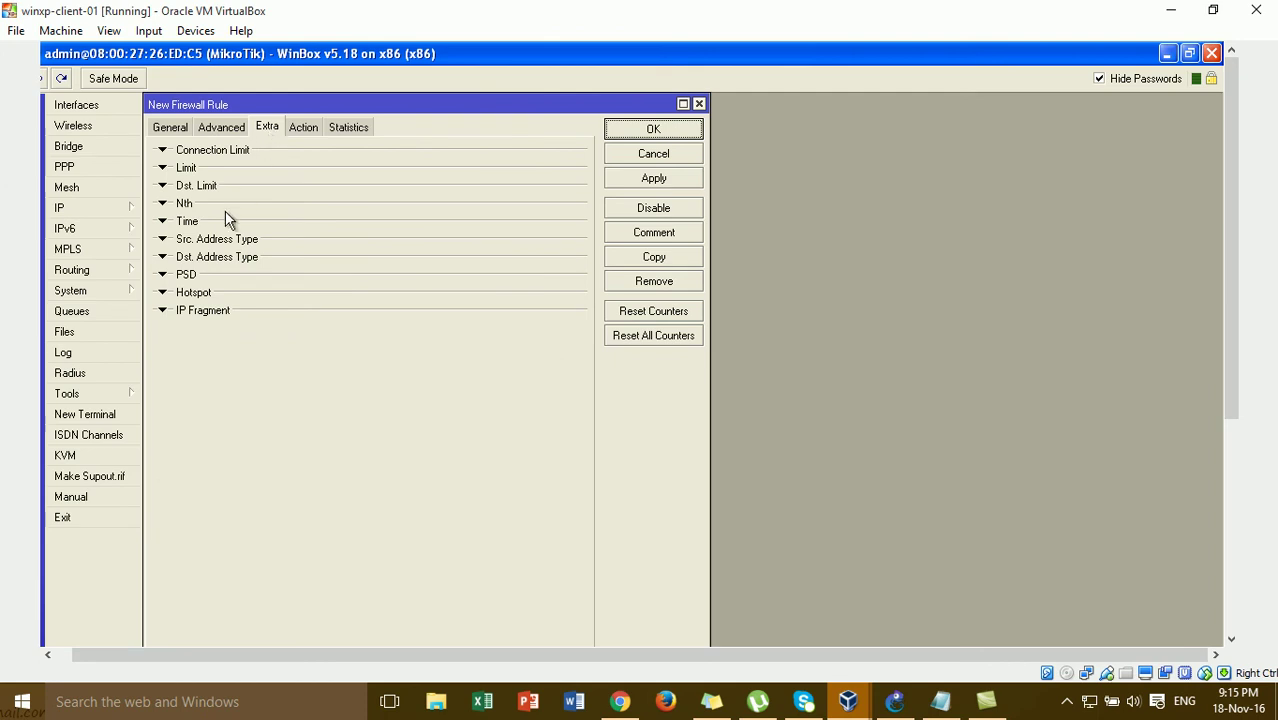
click(190, 225)
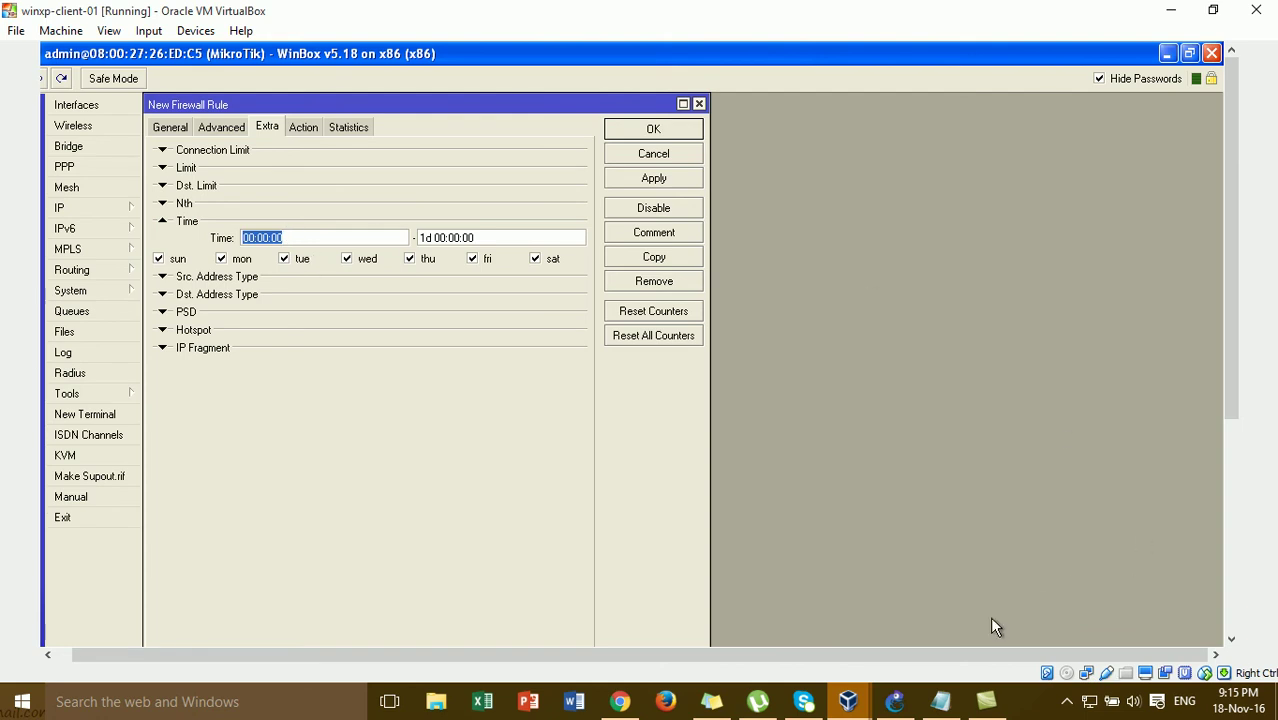
Extend the "9:20 PM" topology note with "and Internet Disconnect Automatic by Schedule time set in the rule" and align it beneath the task list.
click(906, 704)
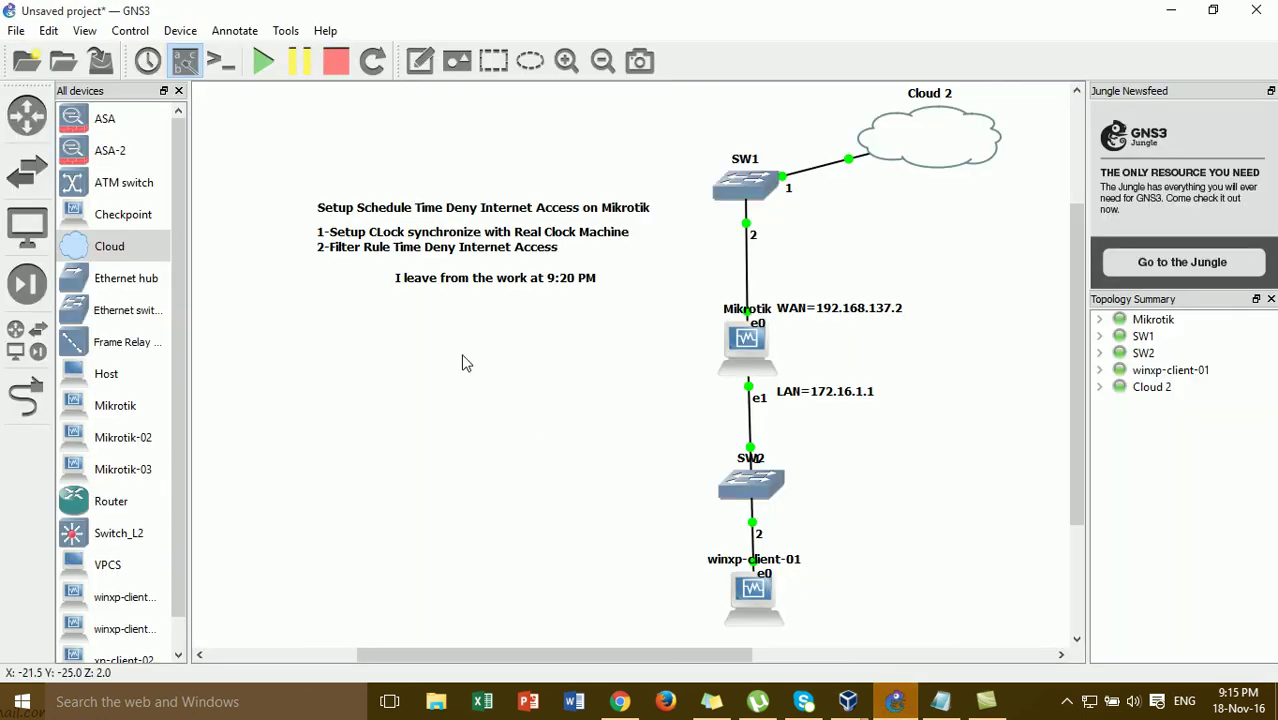
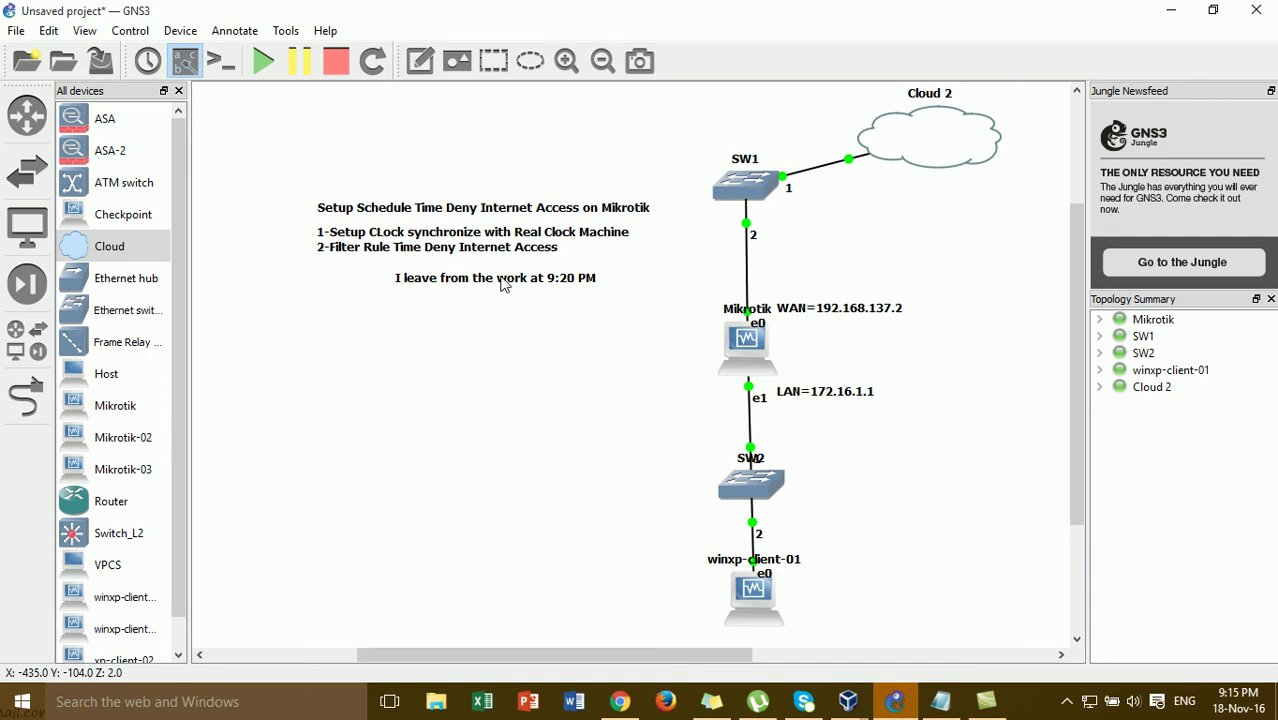
click(590, 285)
double_click(596, 285)
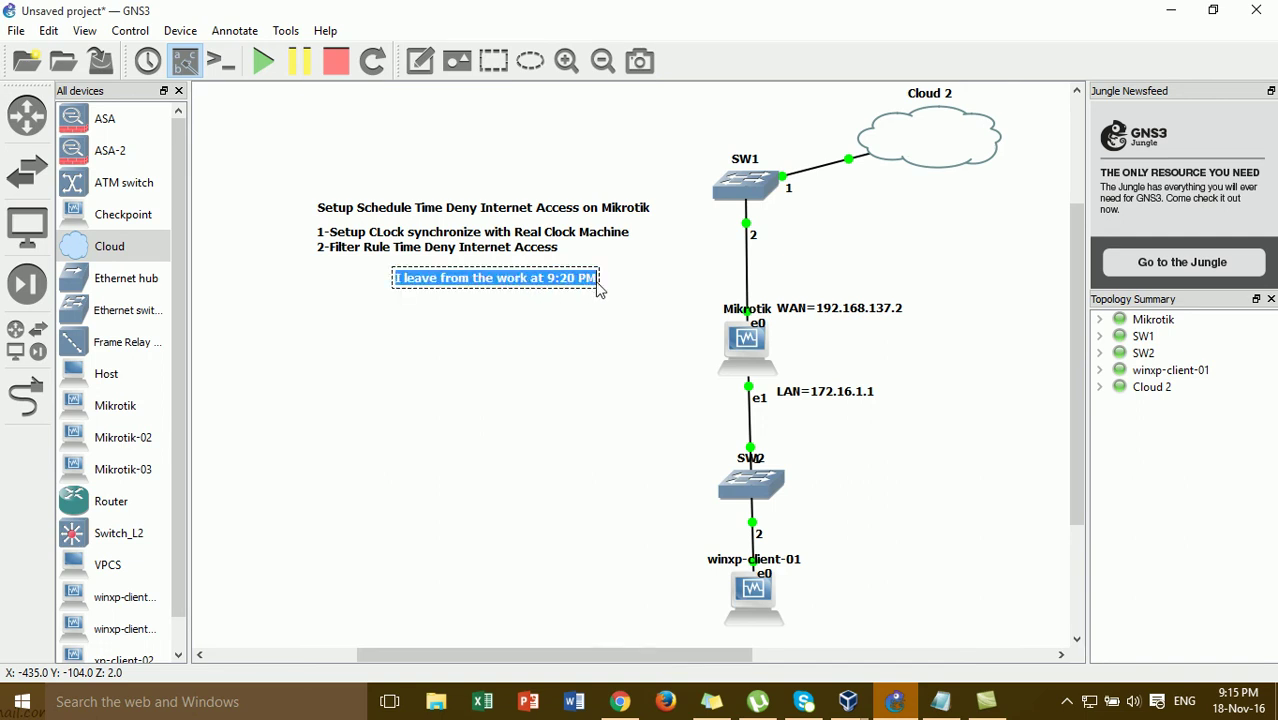
key(End)
text(and Internect)
key(BackSpace)
text(t)
key(Return)
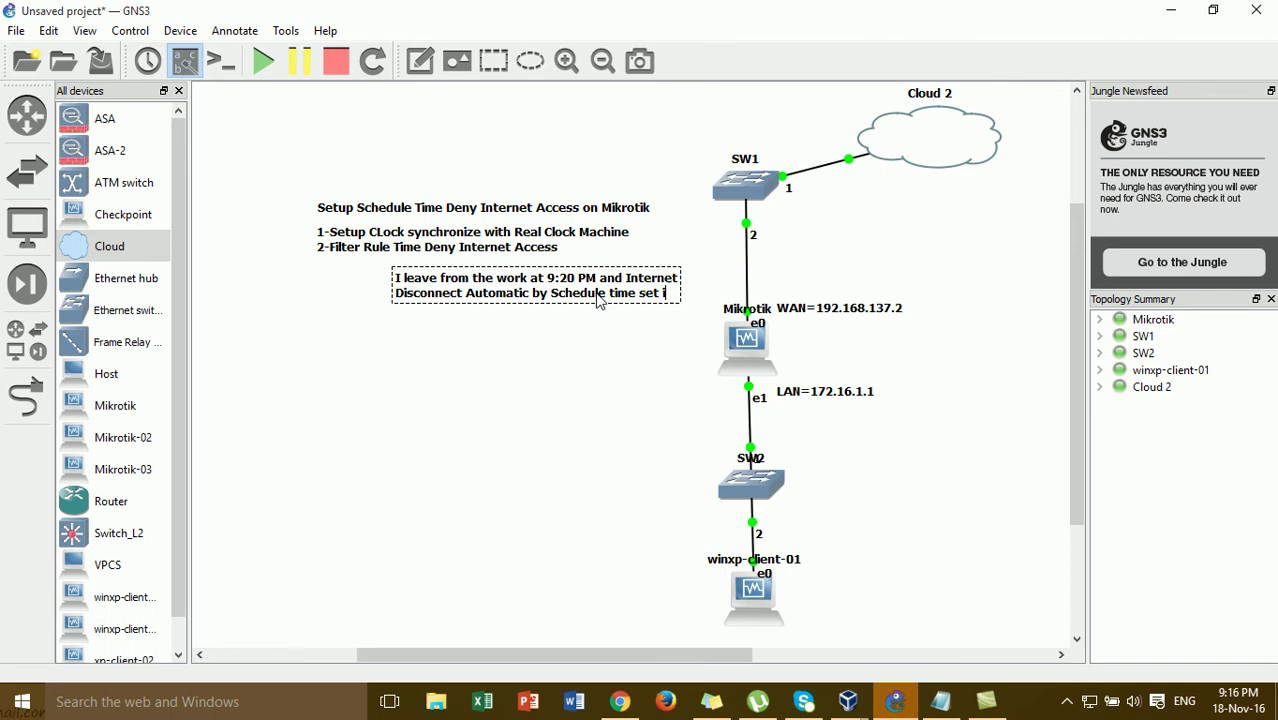
text(the rule)
click(580, 374)
drag(538, 306, 460, 302)
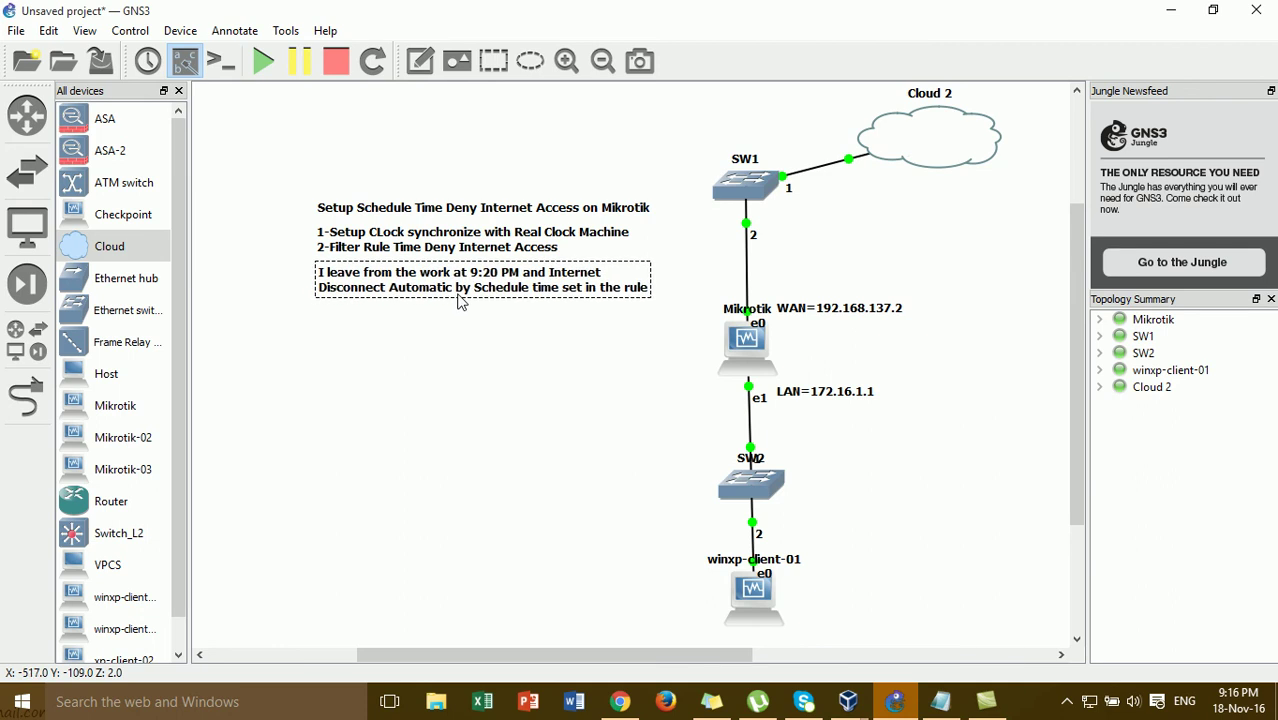
click(479, 333)
Return to the winxp-client-01 virtual machine, shrink its window beside the topology notes and set the rule's start time to 09:20:00.
click(852, 704)
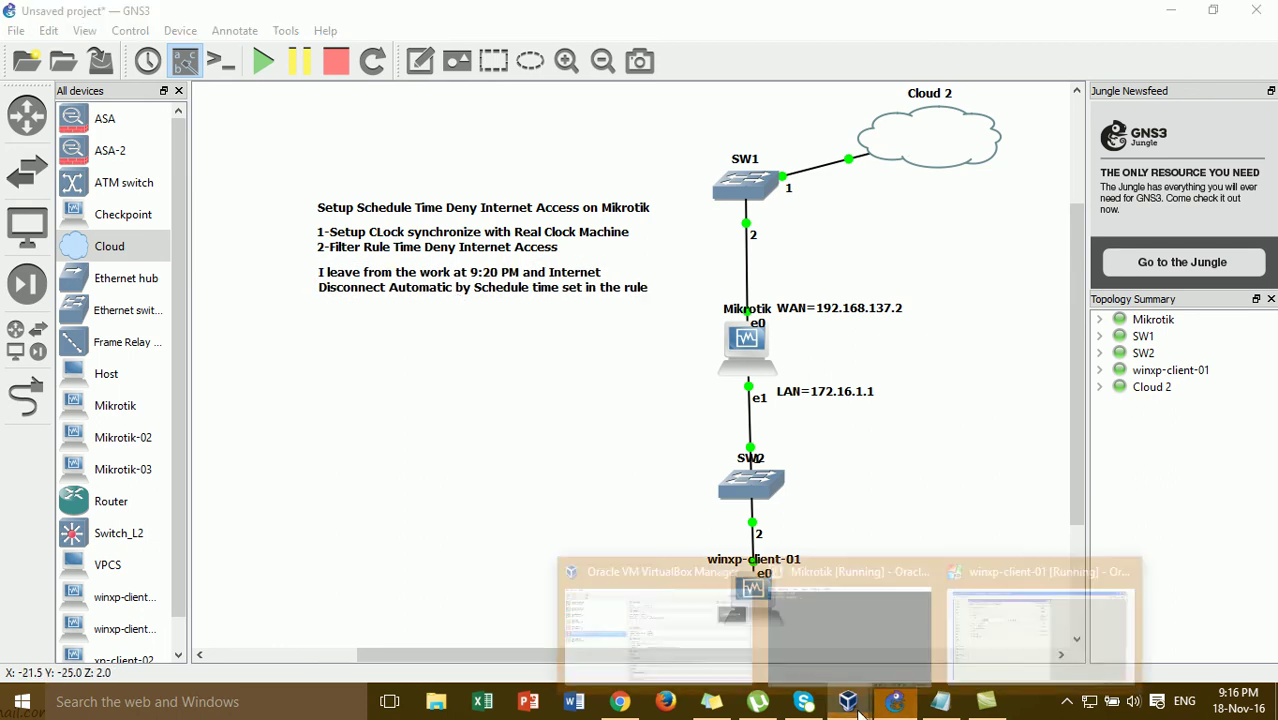
click(968, 652)
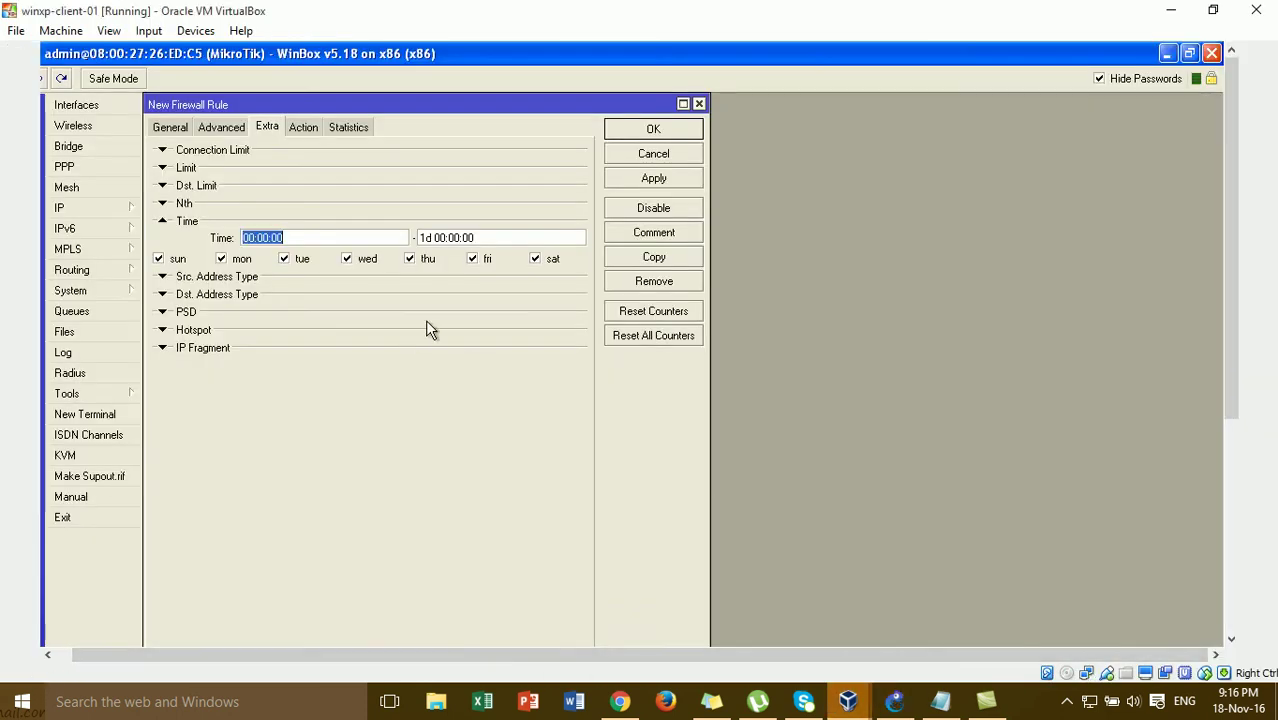
click(1205, 10)
drag(372, 24, 923, 116)
text(09)
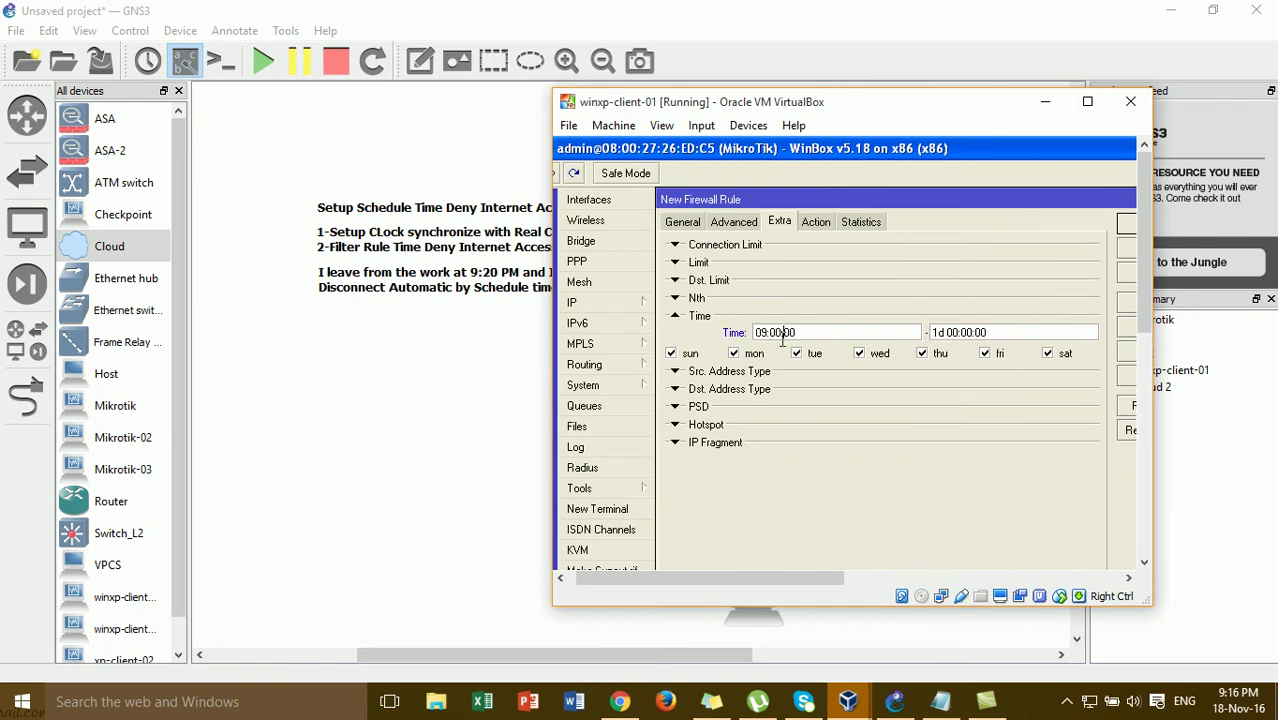
key(BackSpace)
key(BackSpace)
text(20)
Remove the one-day prefix from the rule's end time, leaving 00:00:00.
drag(988, 332, 941, 332)
click(945, 332)
key(BackSpace)
key(BackSpace)
key(BackSpace)
click(776, 332)
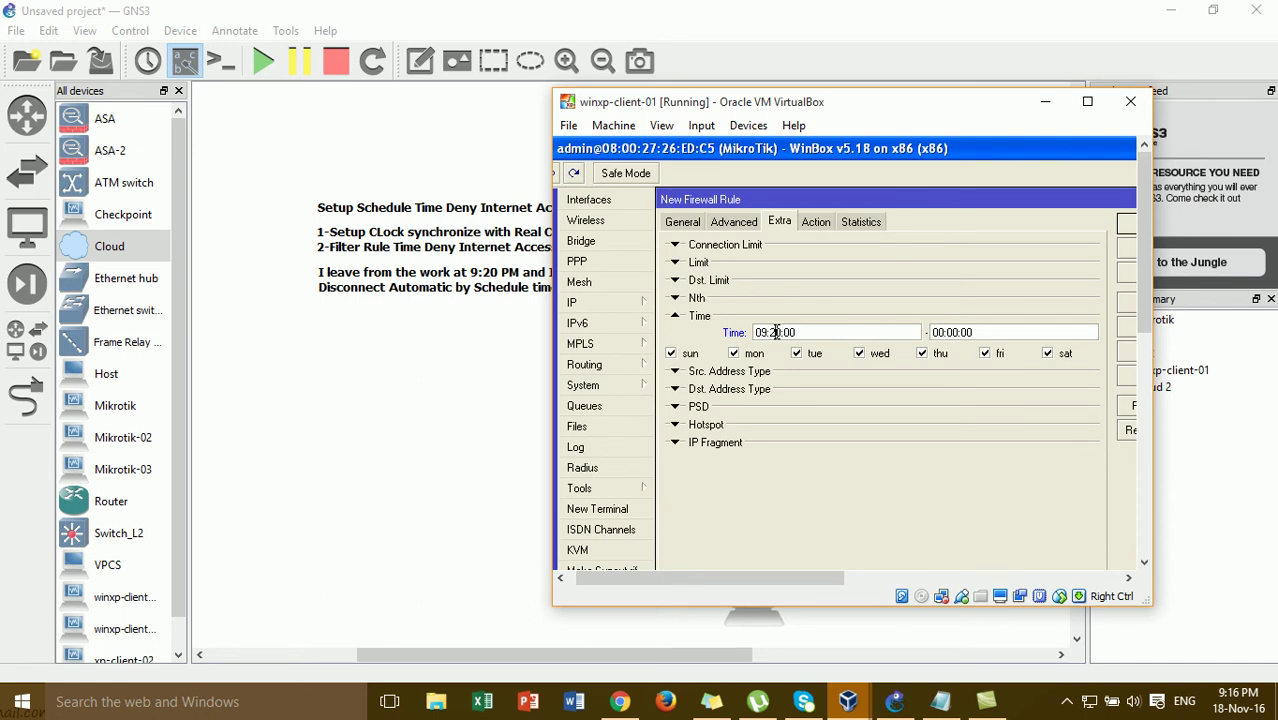
Set the rule's end time to 08:00:00 and try to save the new firewall rule.
click(974, 333)
click(944, 330)
key(BackSpace)
key(BackSpace)
text(0)
text(8)
drag(893, 103, 752, 111)
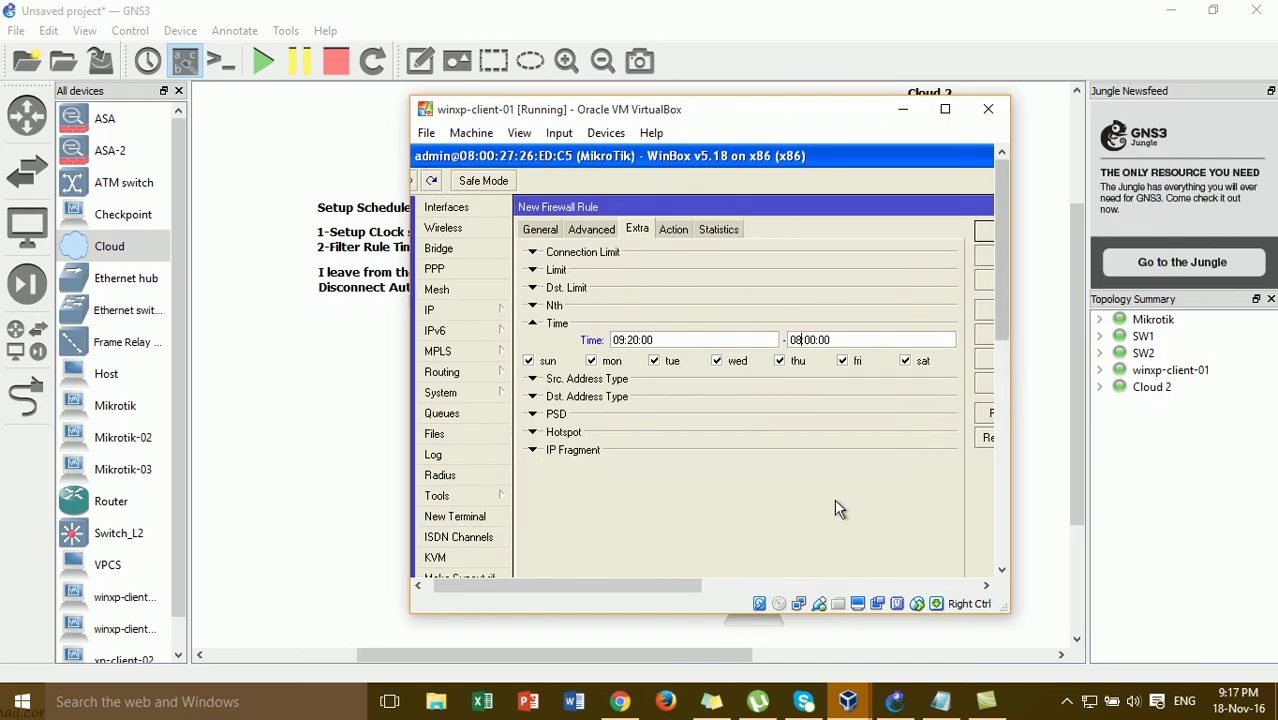
mouse_move(642, 592)
mouse_down()
mouse_move(673, 591)
mouse_move(662, 590)
mouse_up()
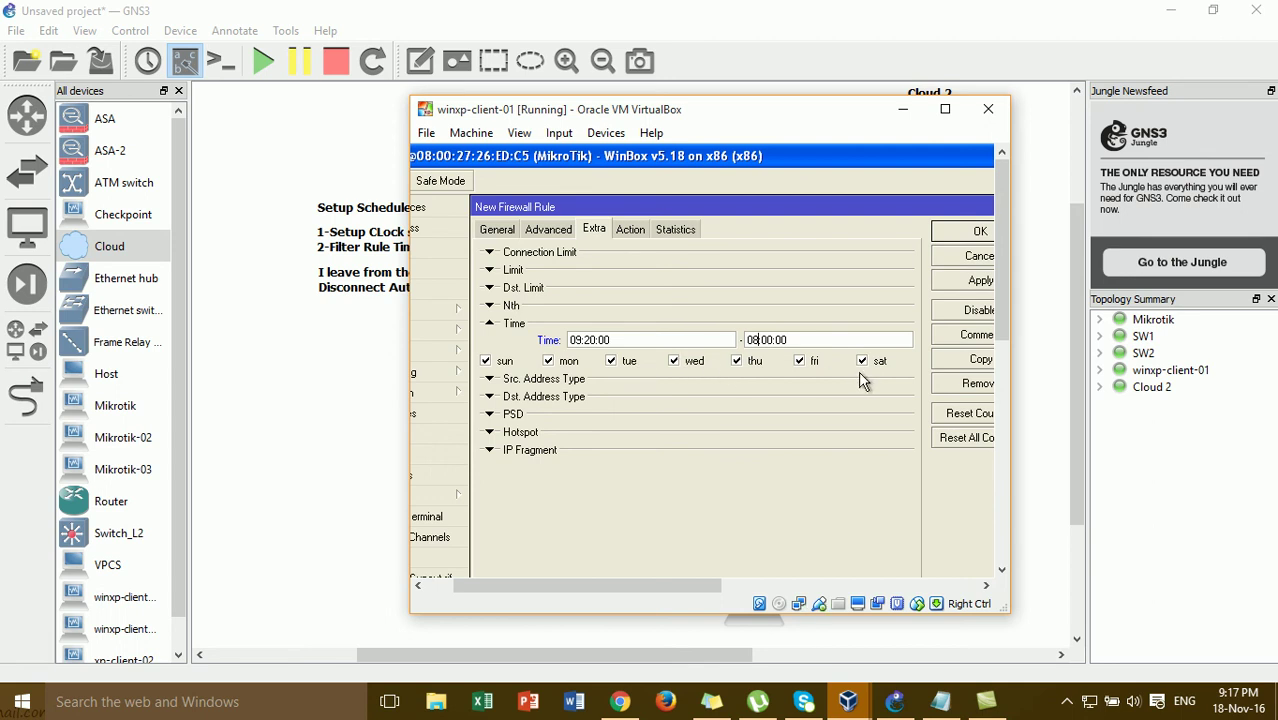
click(760, 340)
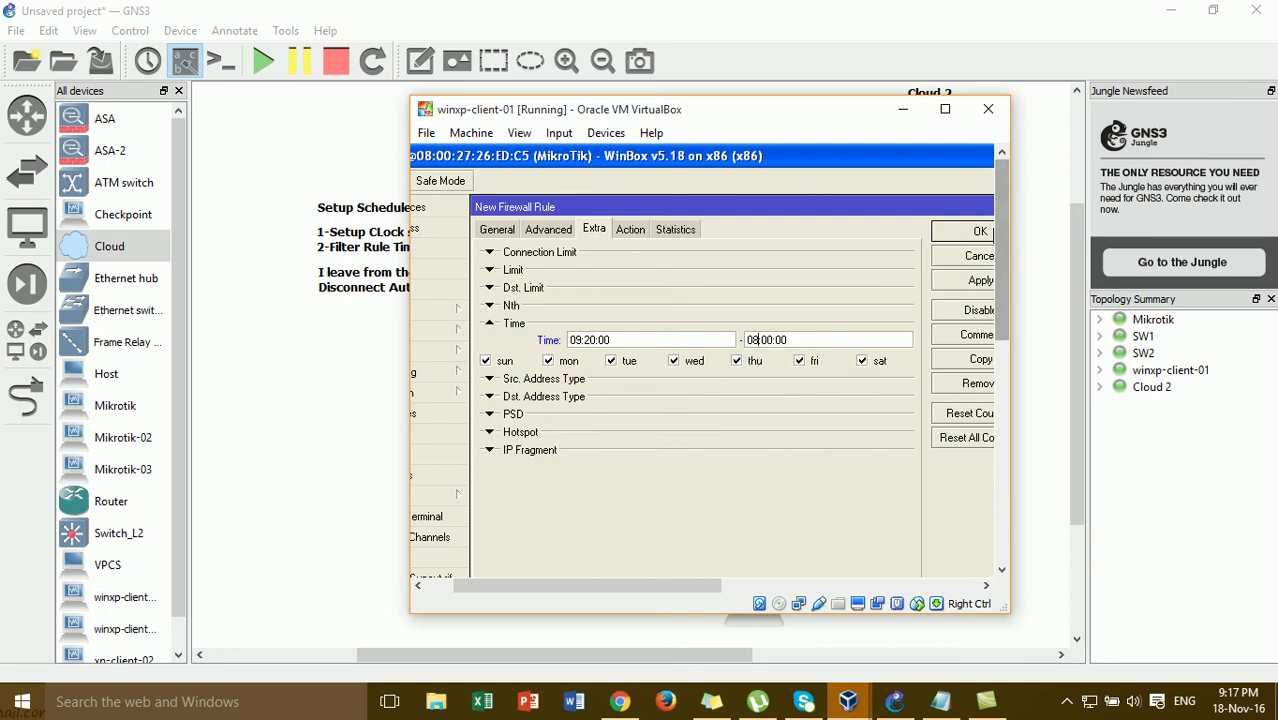
click(978, 233)
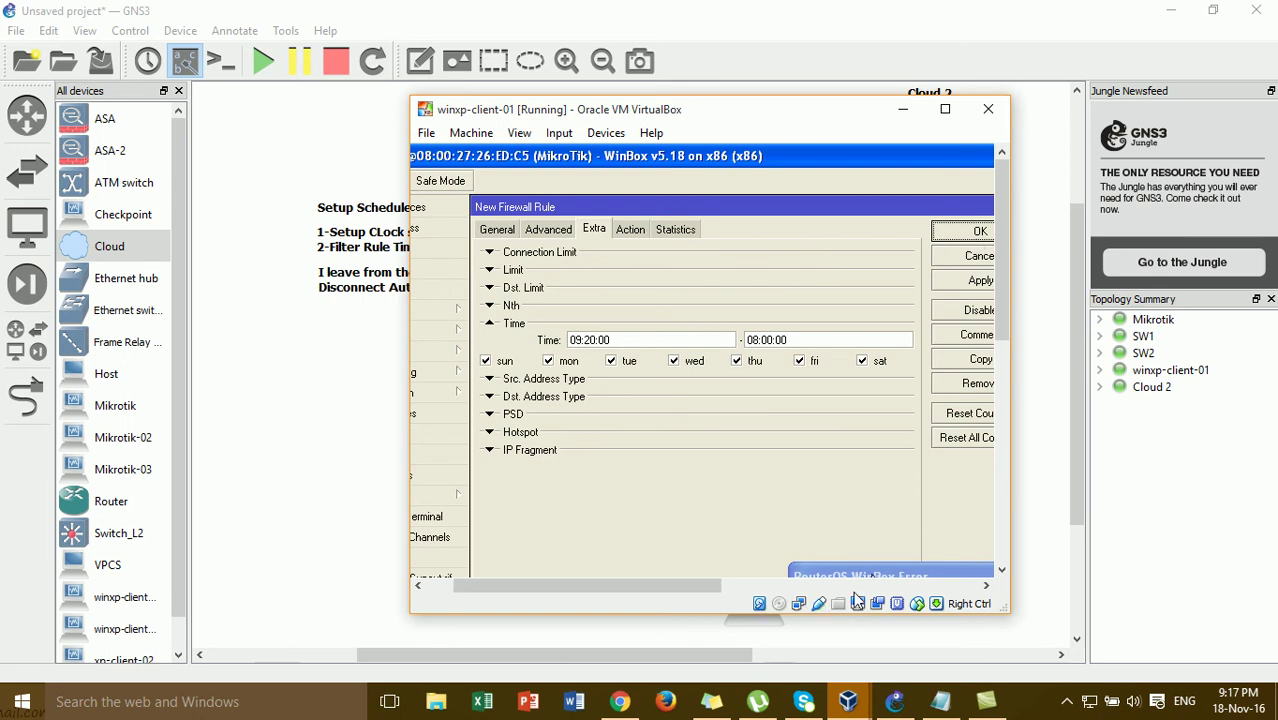
drag(790, 392, 614, 428)
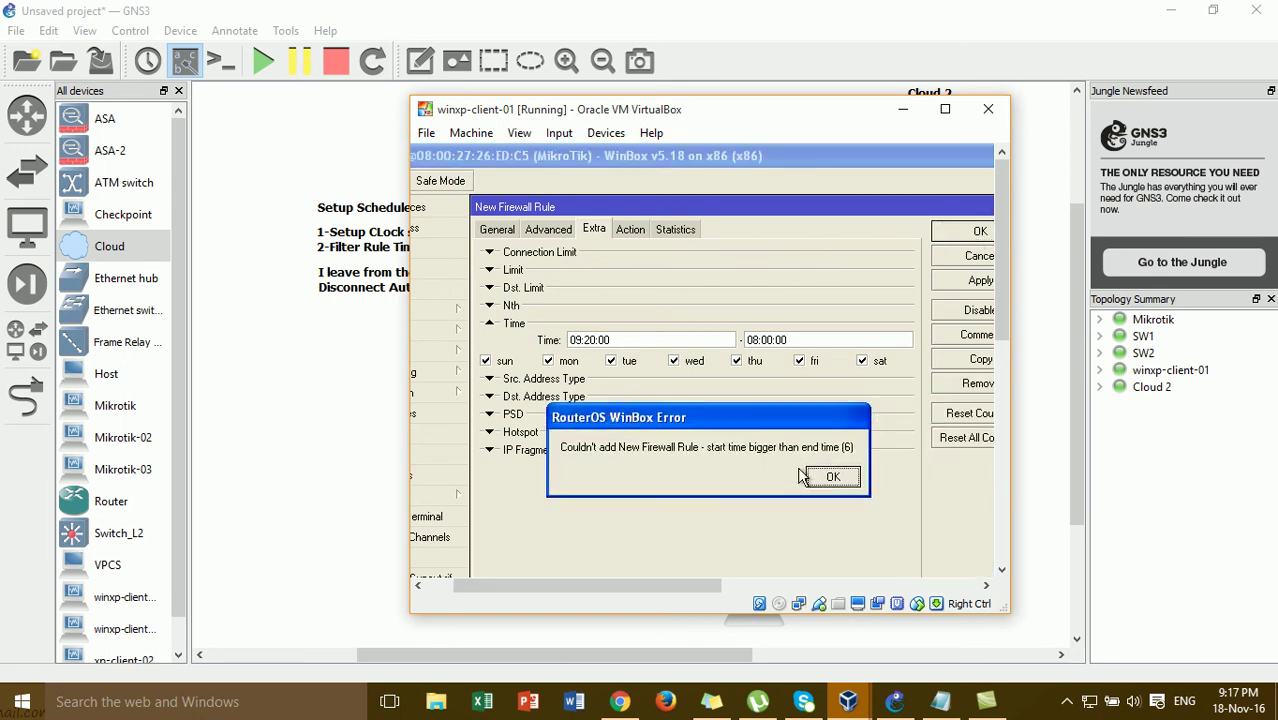
click(833, 485)
Set the rule's end time to 10:00:00 and save the new firewall rule.
click(761, 340)
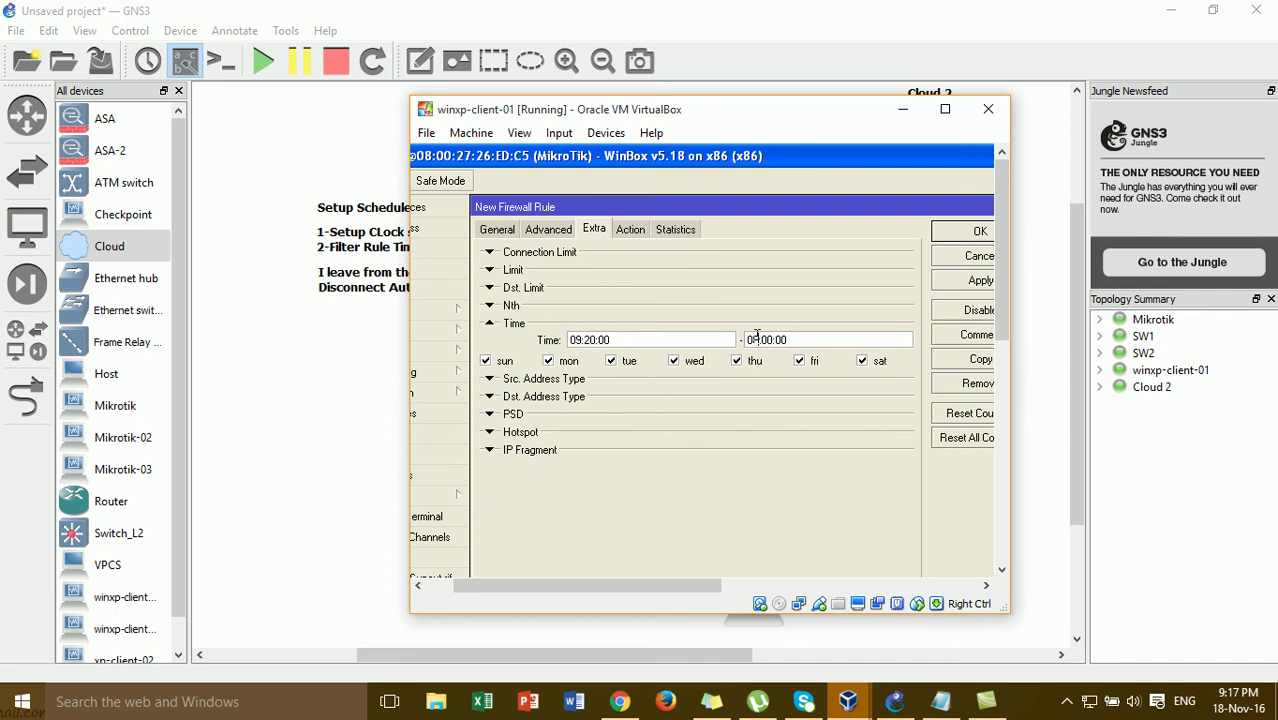
key(BackSpace)
key(BackSpace)
text(10)
click(958, 230)
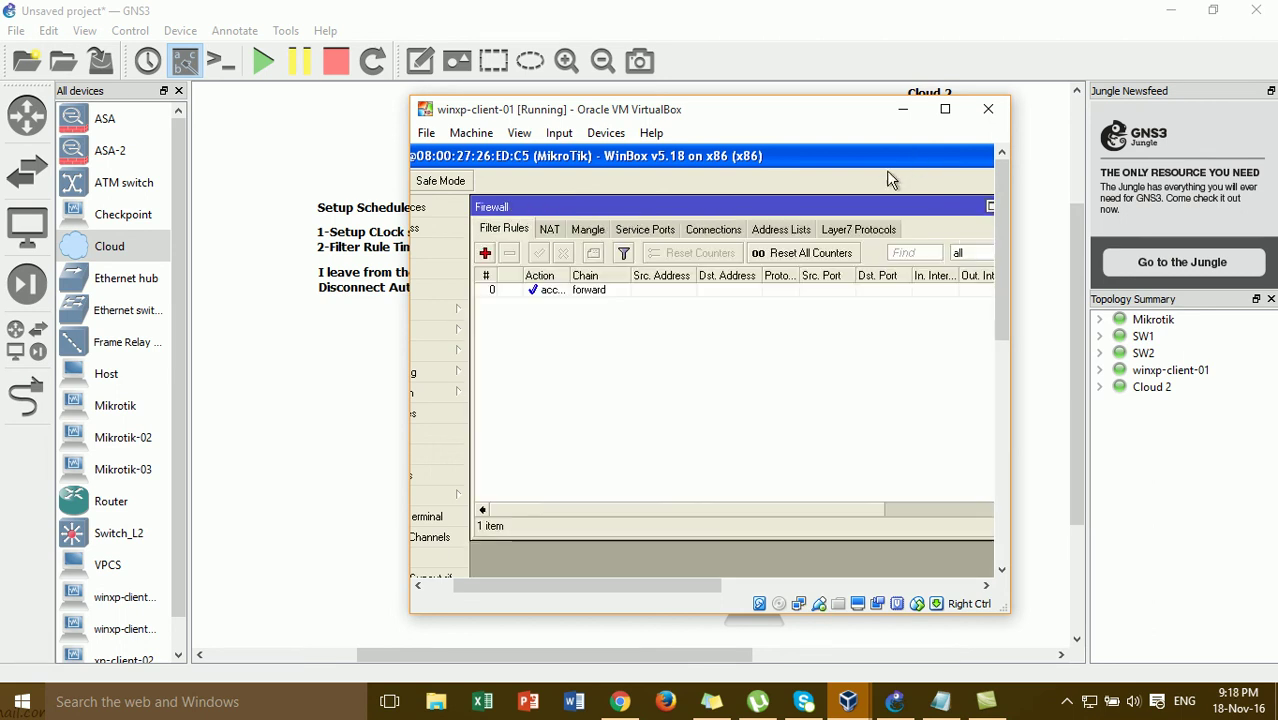
Reopen the saved forward rule, change its action to drop and save it.
double_click(600, 293)
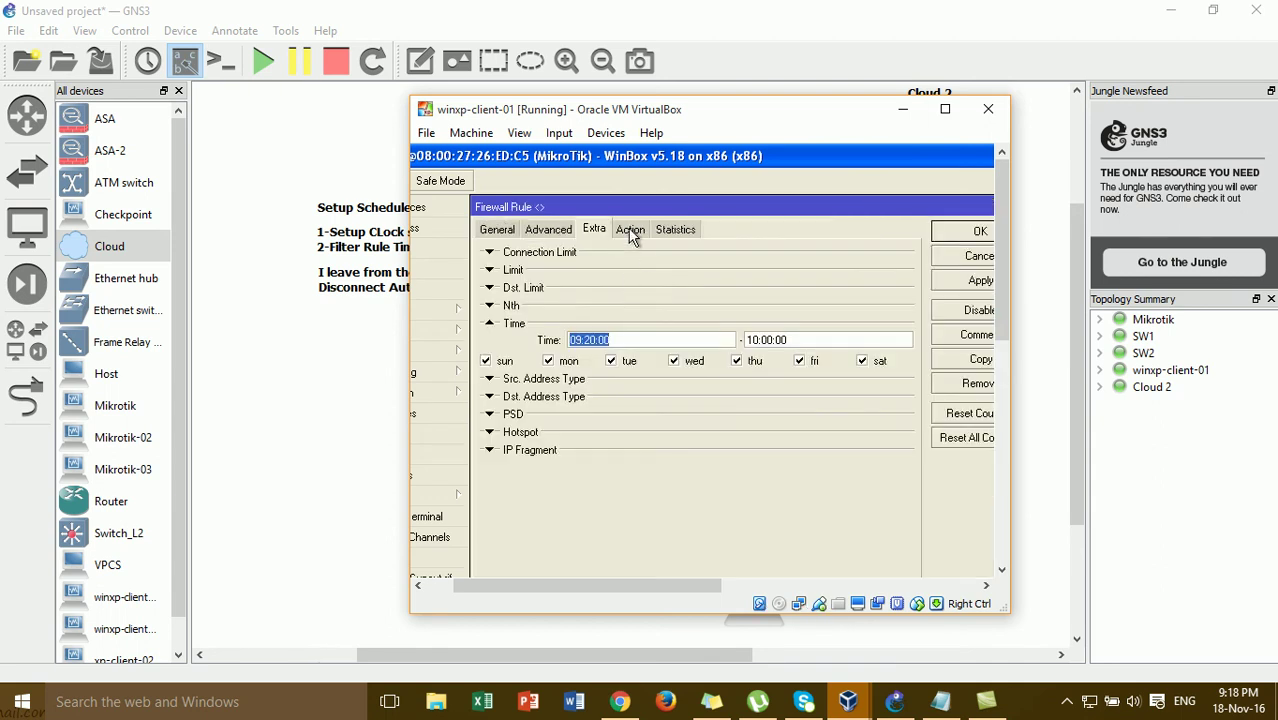
click(630, 230)
click(634, 255)
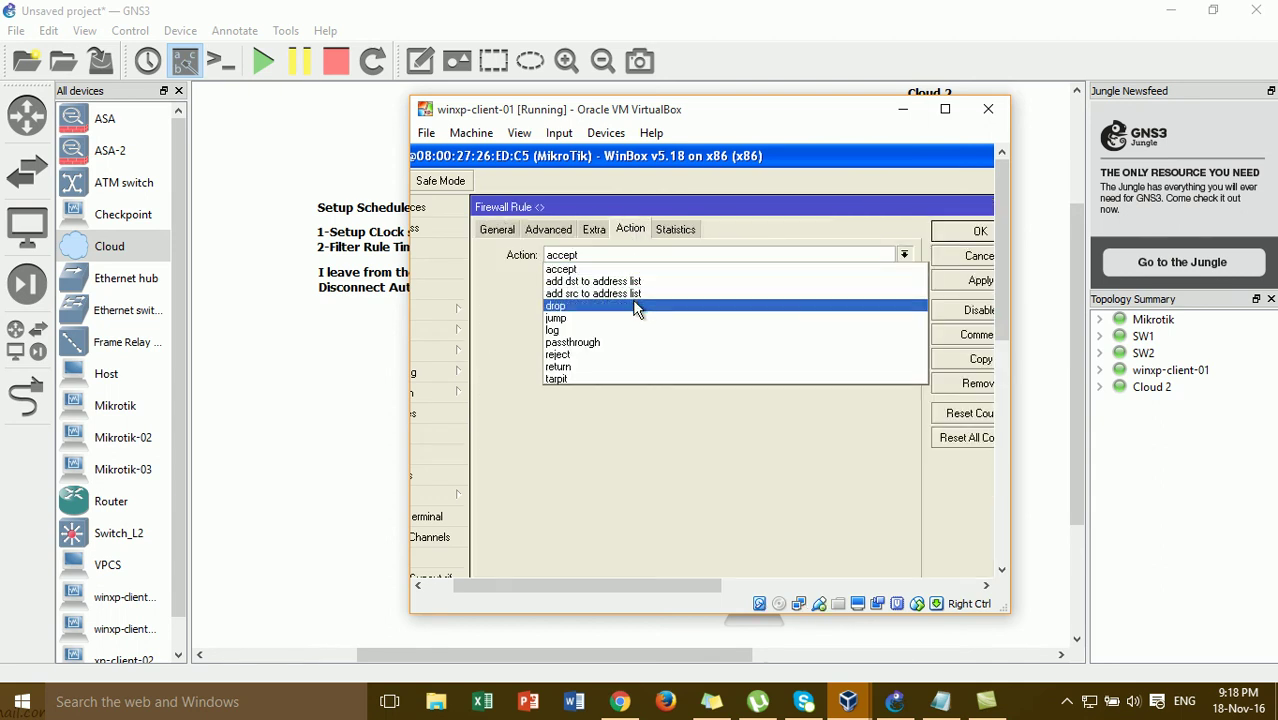
click(634, 305)
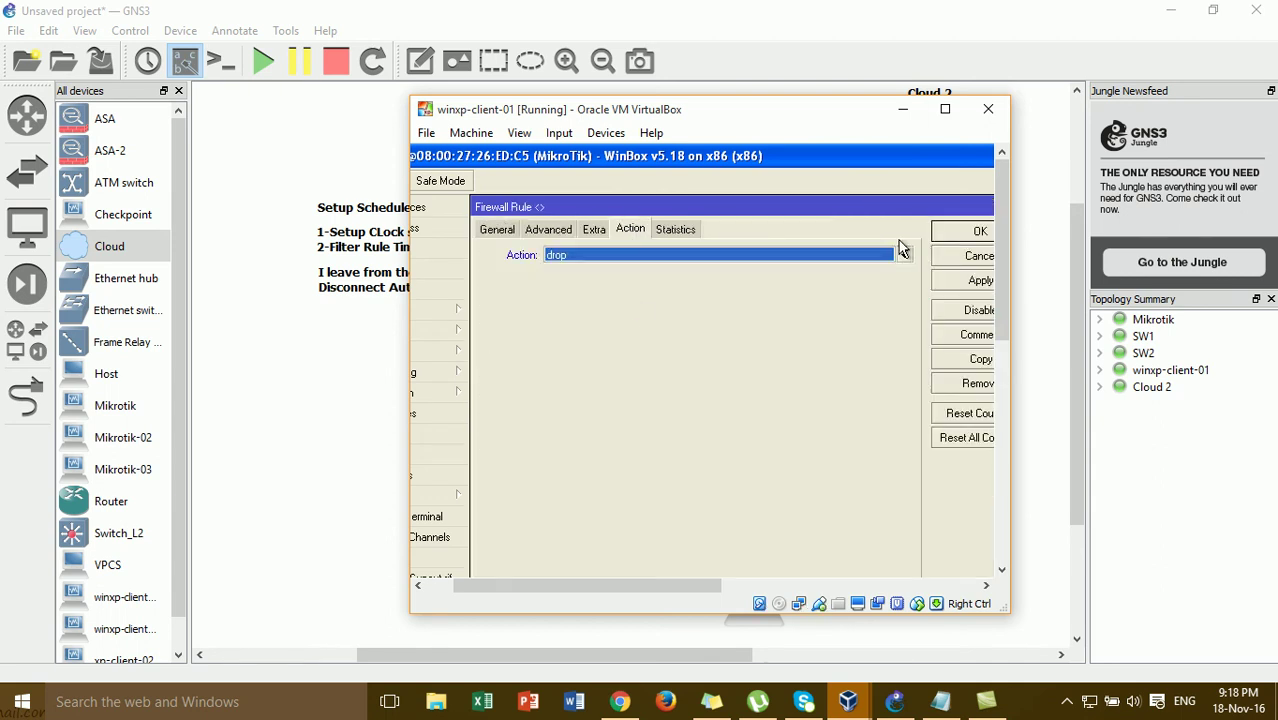
click(945, 281)
click(950, 233)
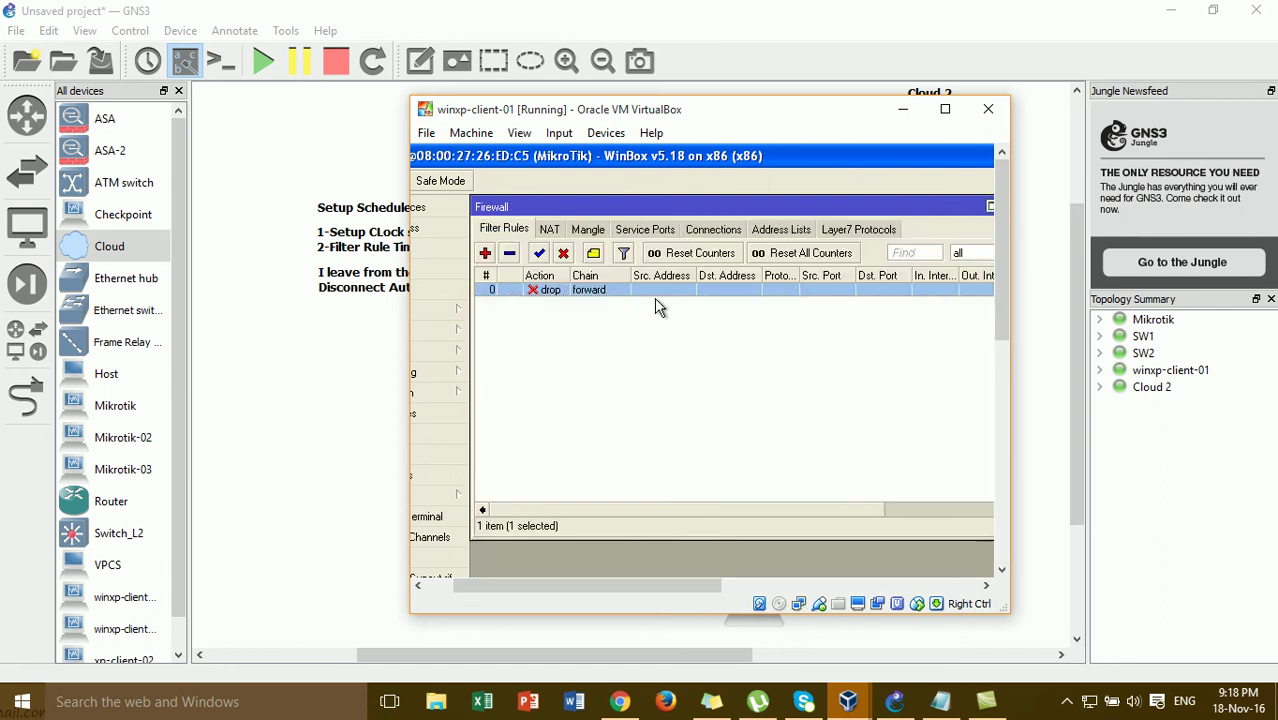
Maximize the virtual machine window, minimize WinBox and open Google Chrome maximized on the Windows XP desktop.
drag(500, 118, 725, 94)
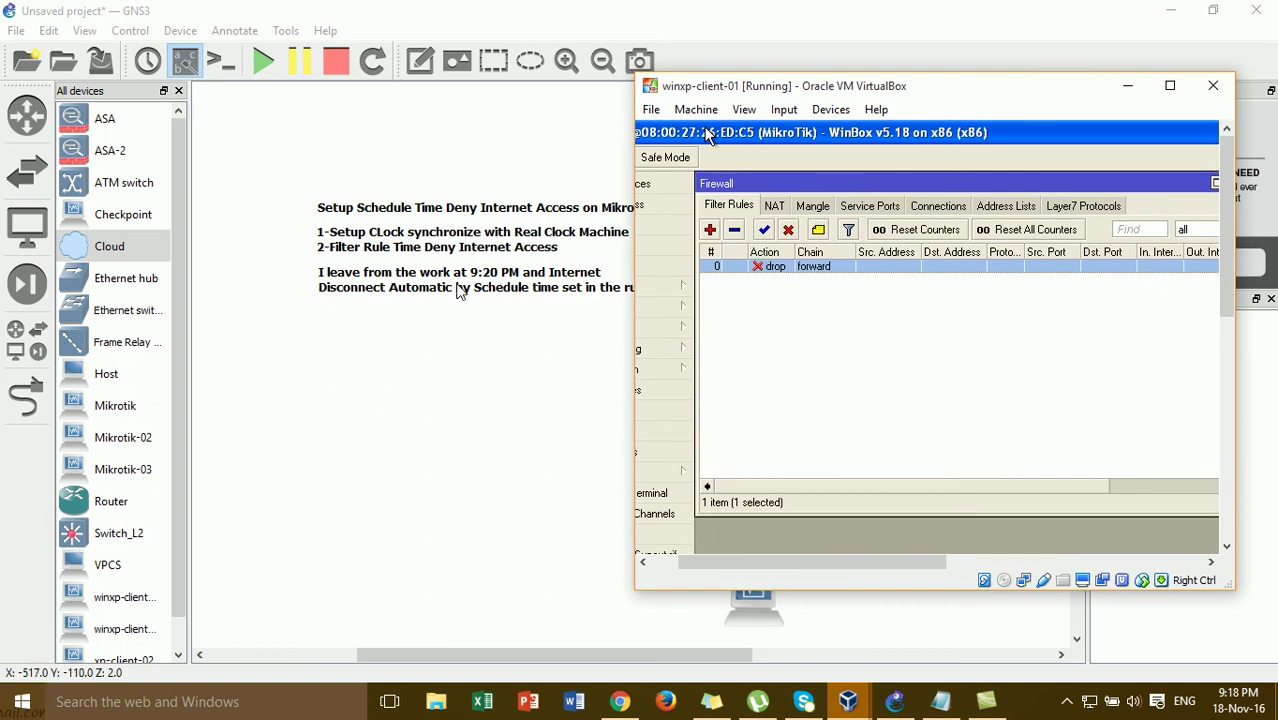
click(1172, 89)
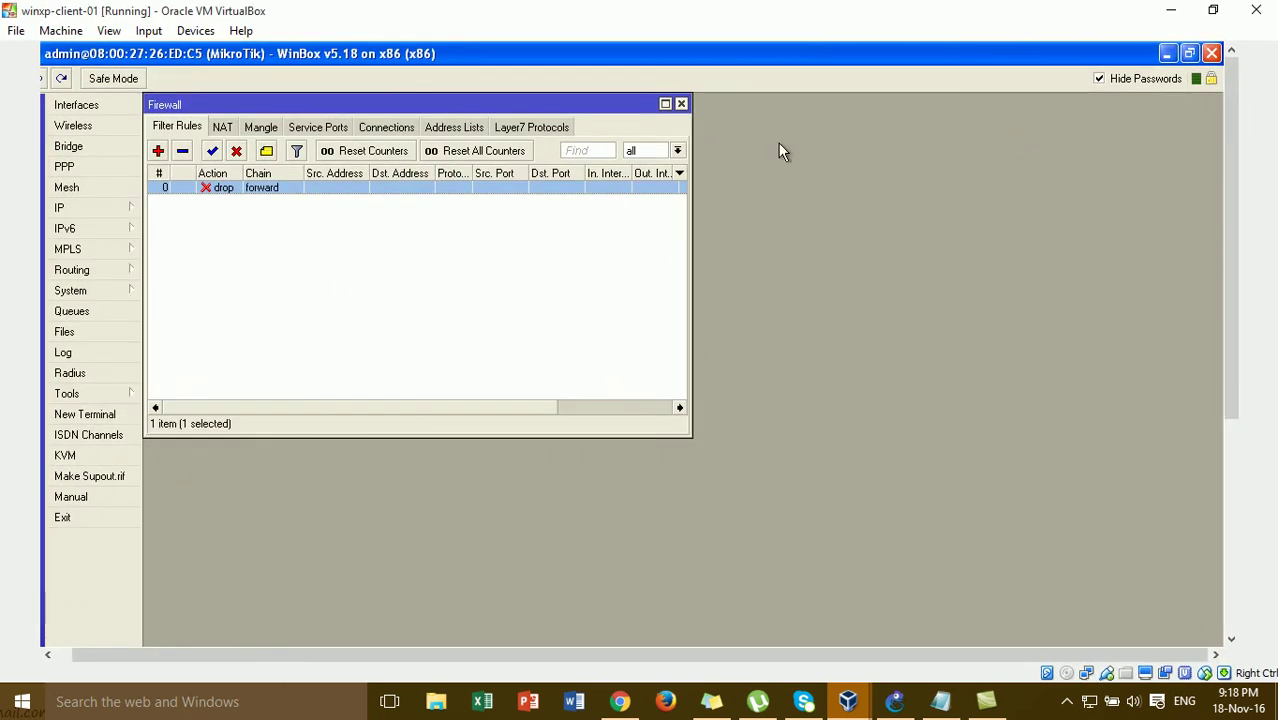
click(1167, 53)
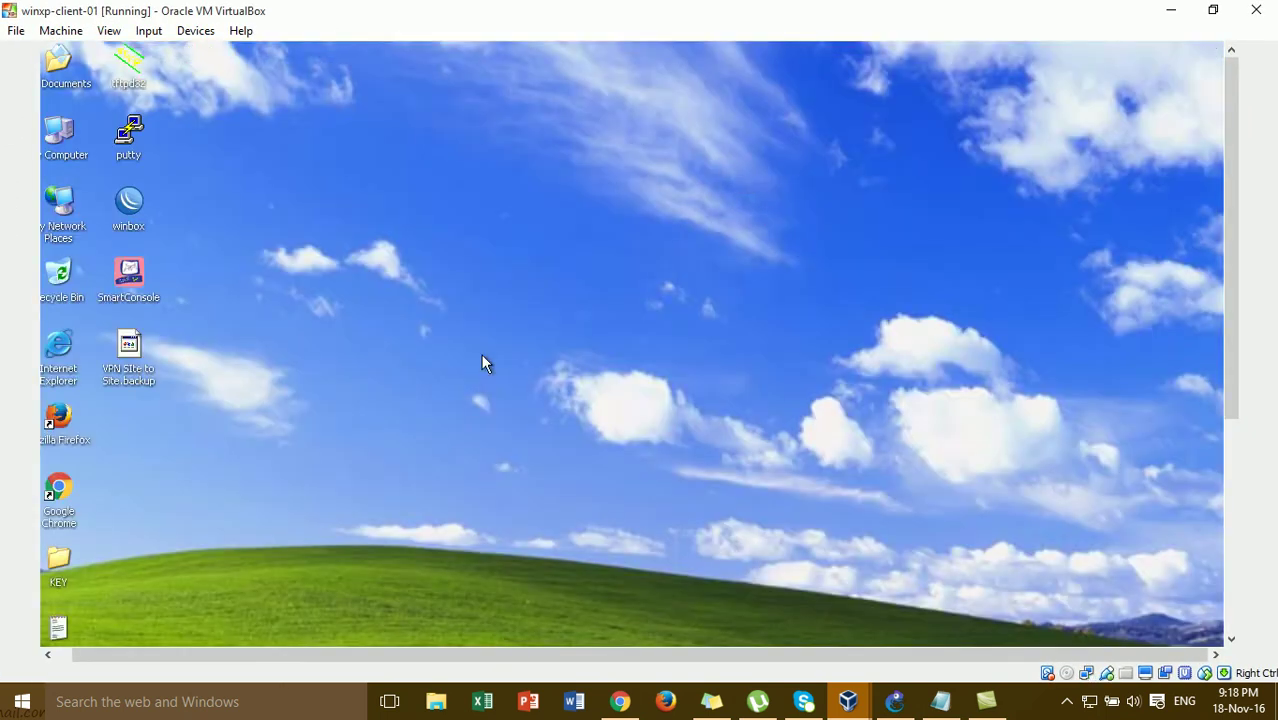
double_click(62, 492)
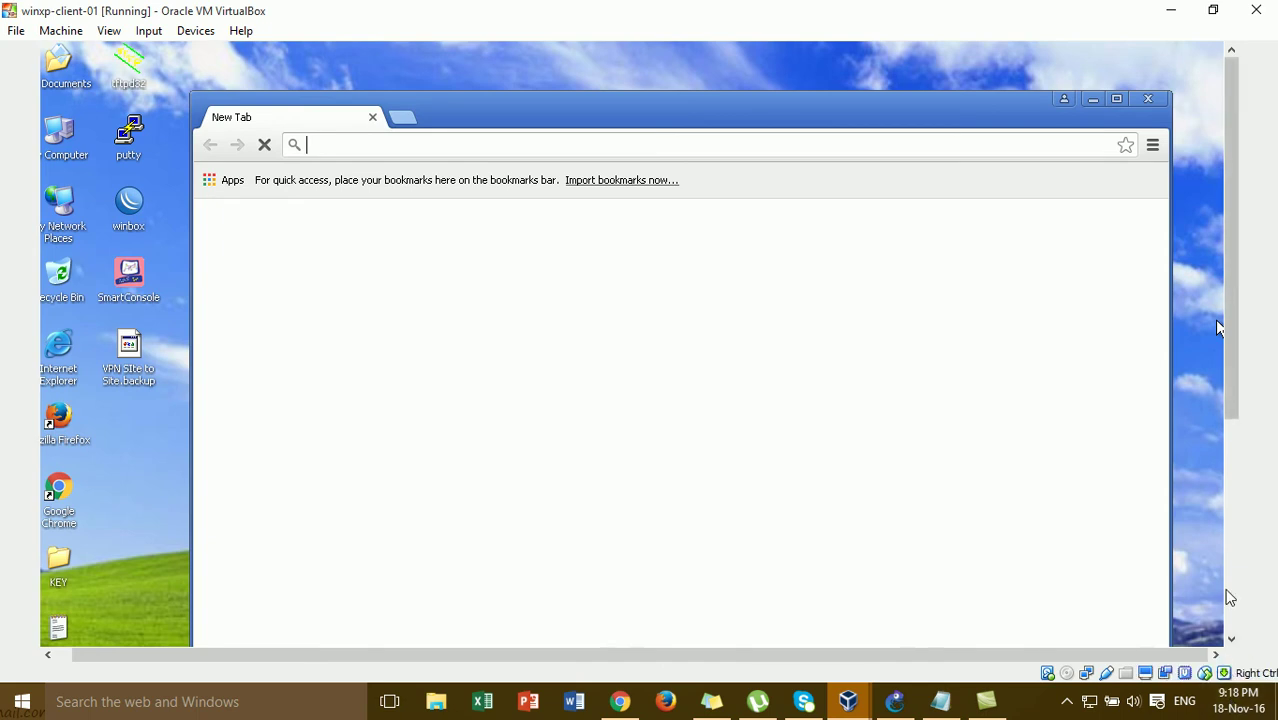
click(1118, 103)
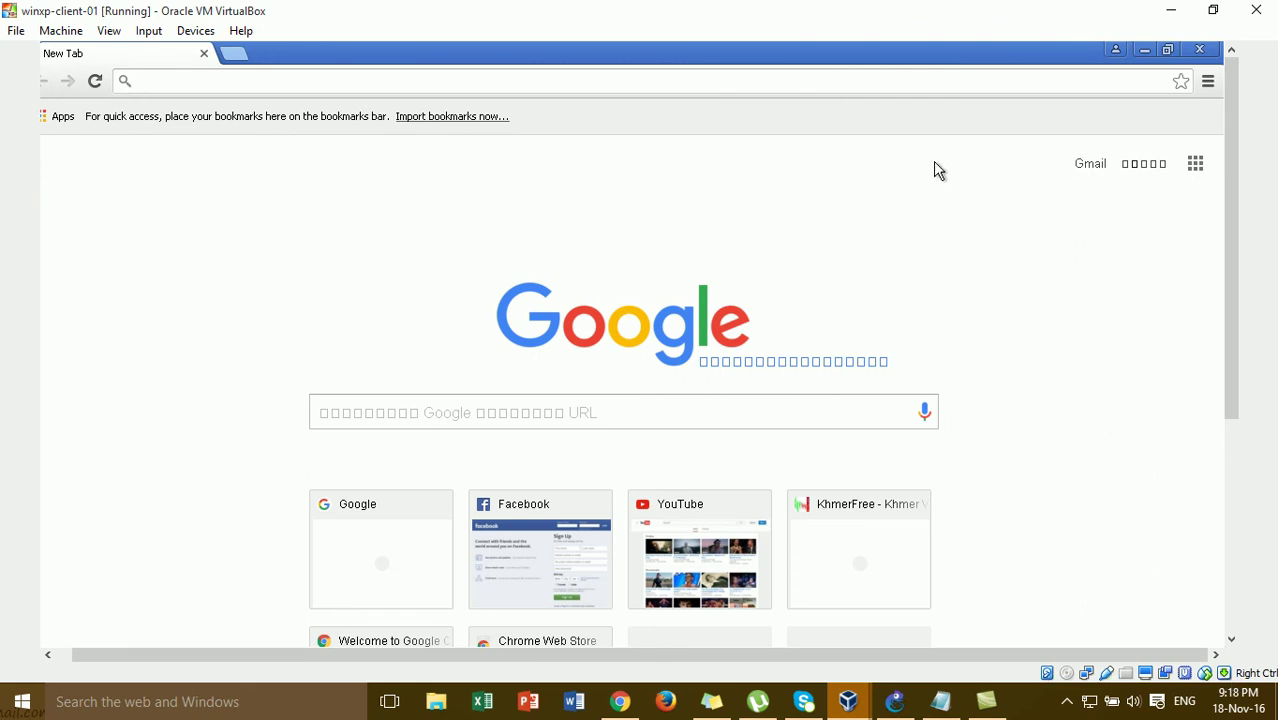
Load google.com and search for "cisco" to test the client's internet access.
text(google.com)
key(Return)
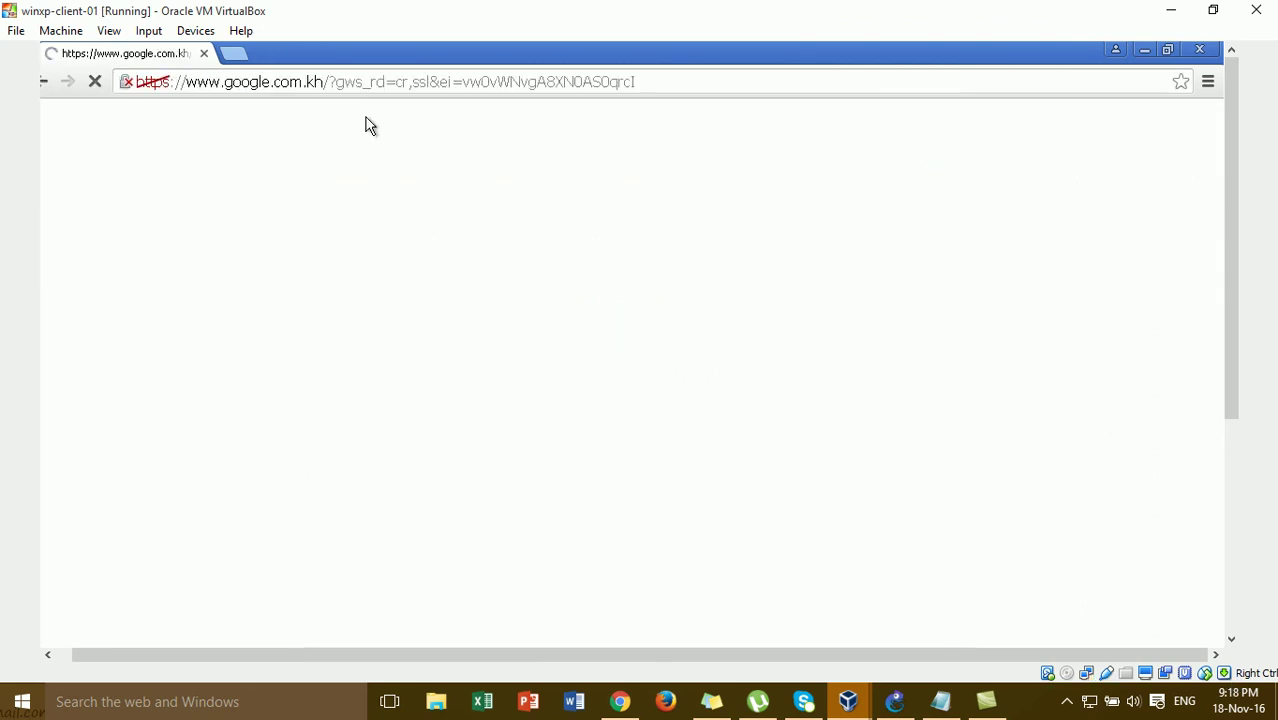
text(cisco)
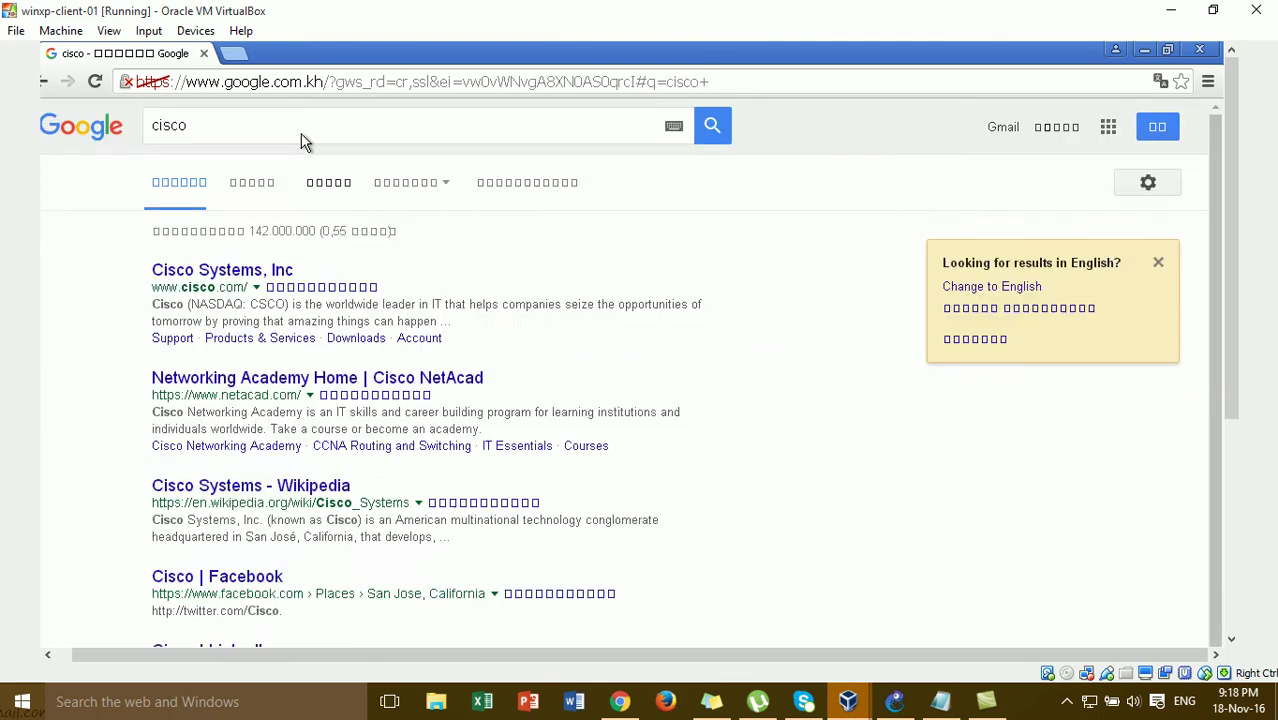
Load facebook.com and youtube.com, each in its own new browser tab.
click(238, 51)
text(face)
key(Return)
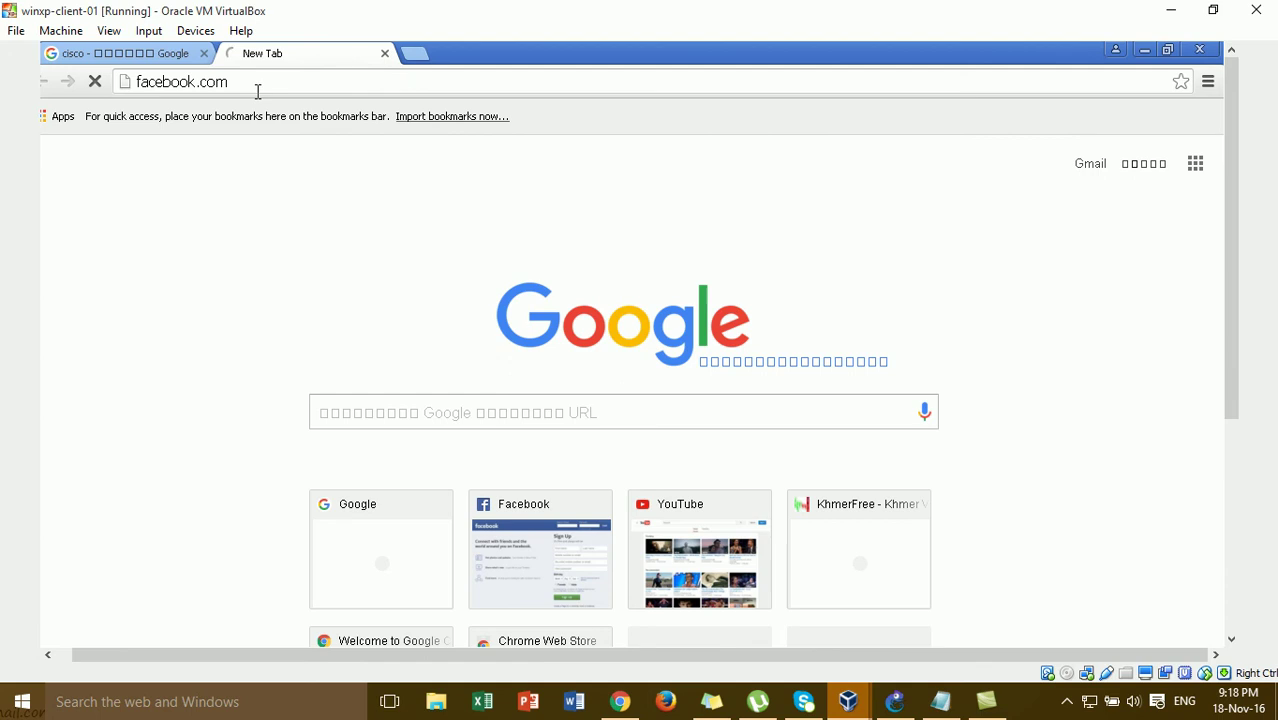
click(416, 54)
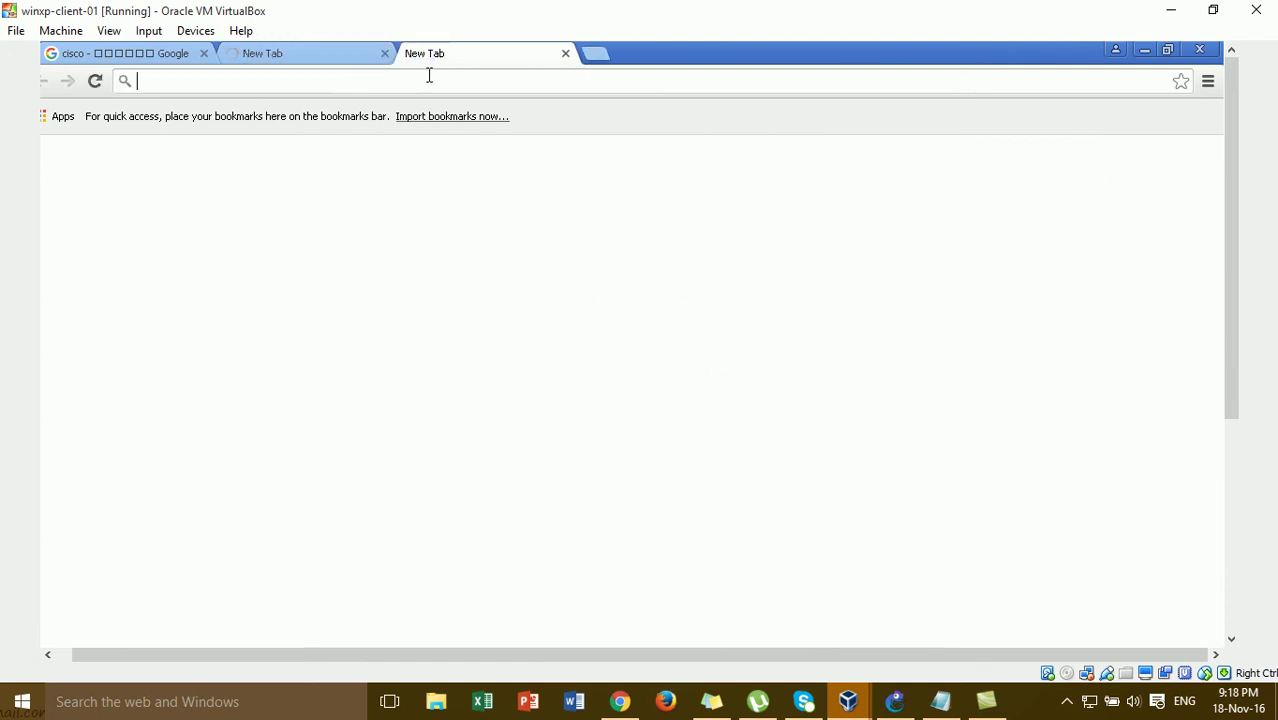
text(youtube.com)
key(Return)
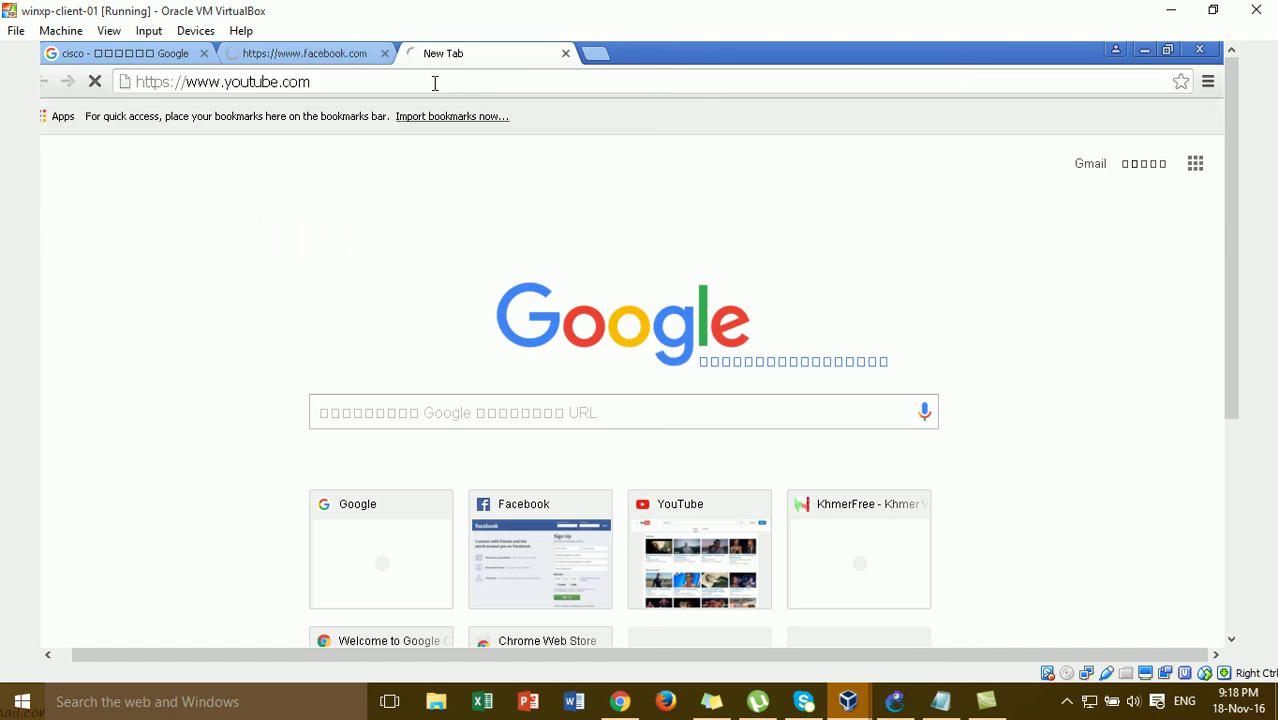
Check how the Facebook and YouTube pages load and look at the host's clock.
click(348, 60)
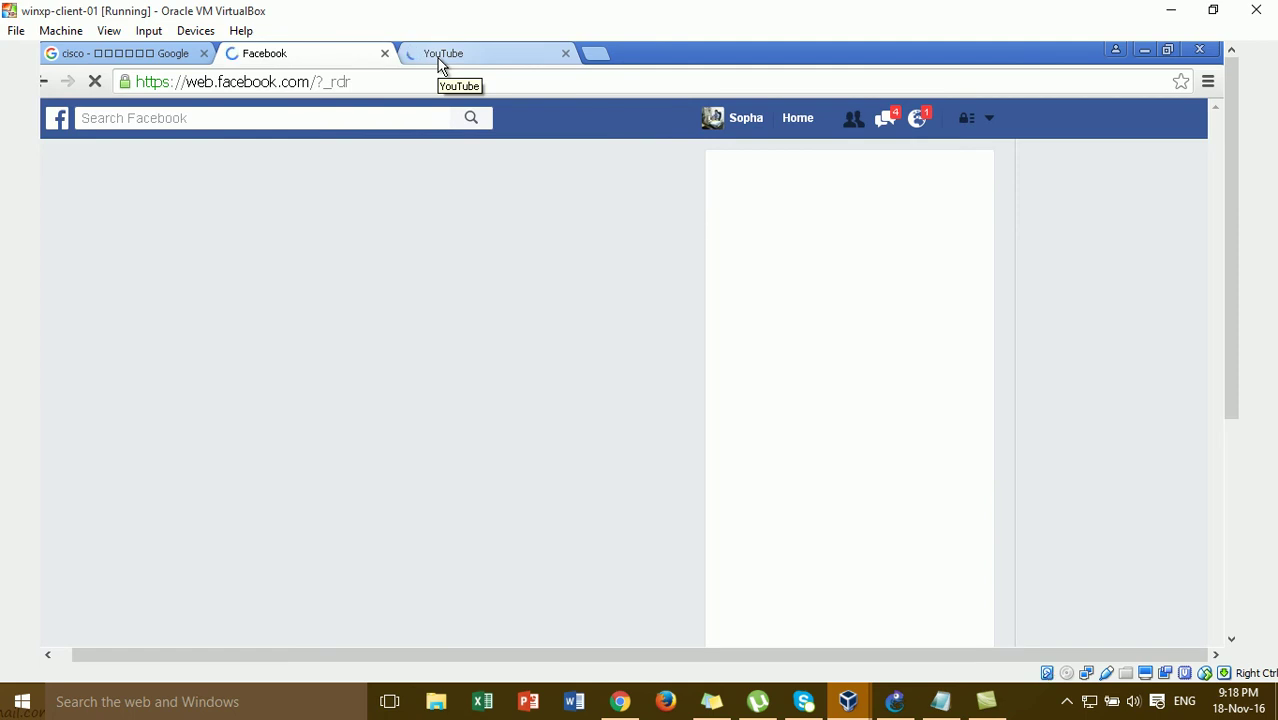
click(440, 64)
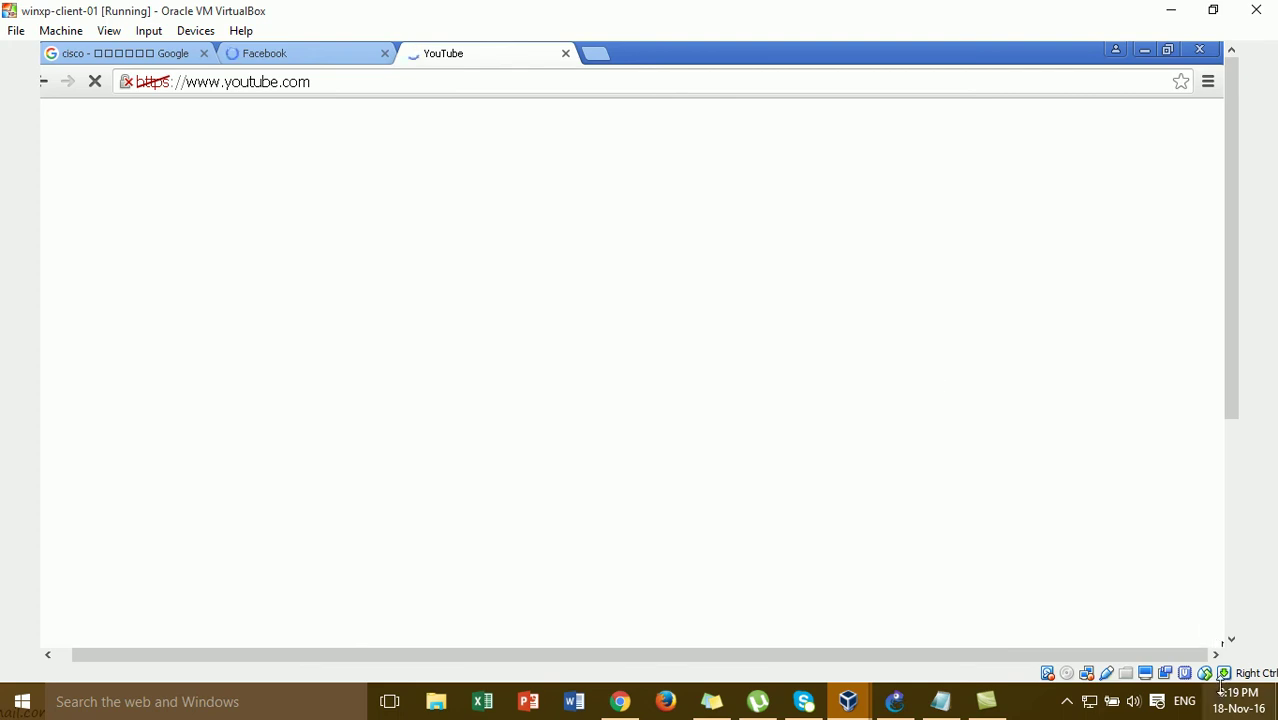
mouse_move(1226, 696)
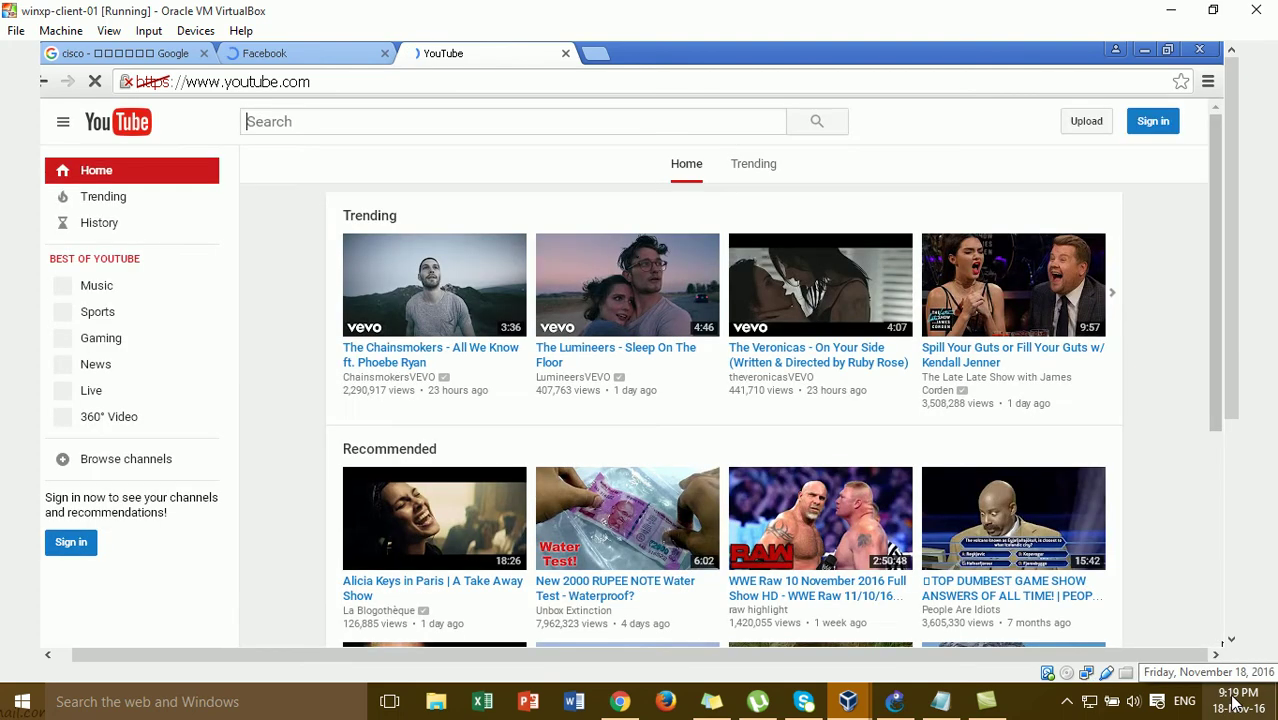
Add a blank browser tab, return to the cisco search results and close the Facebook tab.
click(596, 53)
click(168, 53)
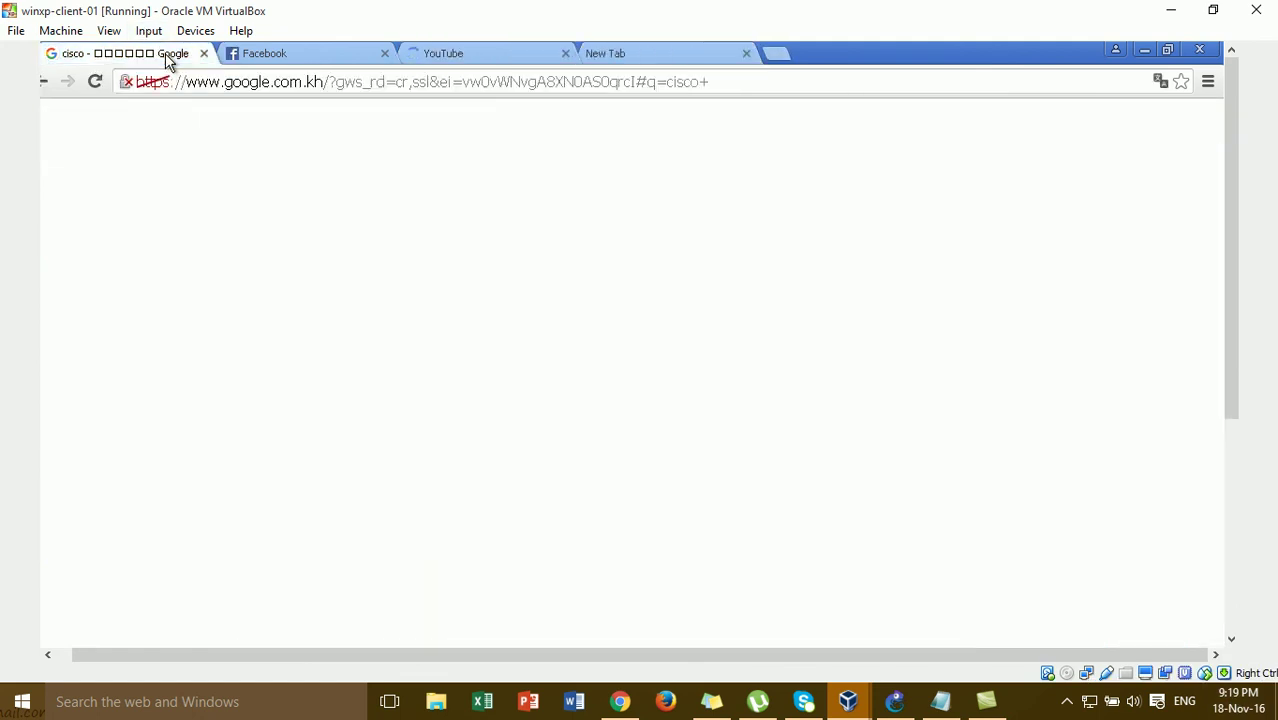
click(384, 54)
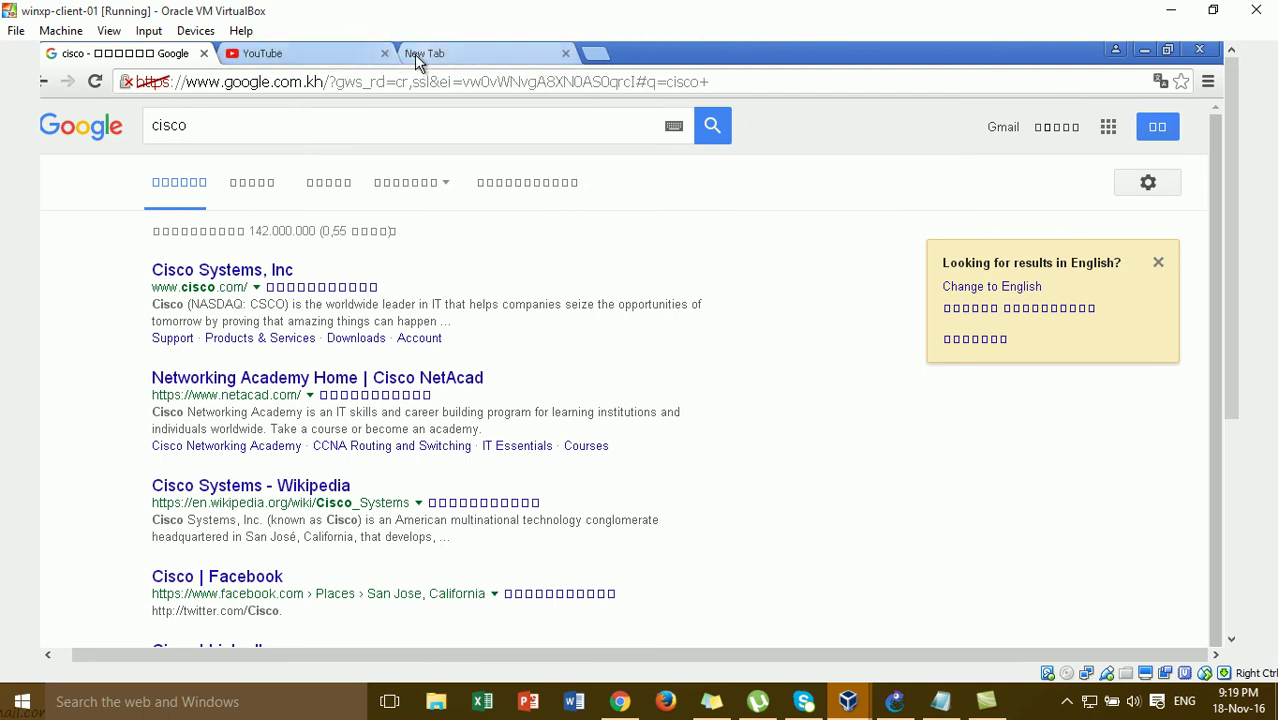
Close the old cisco results tab, then load google.com in the blank tab and search for "cisco".
click(414, 54)
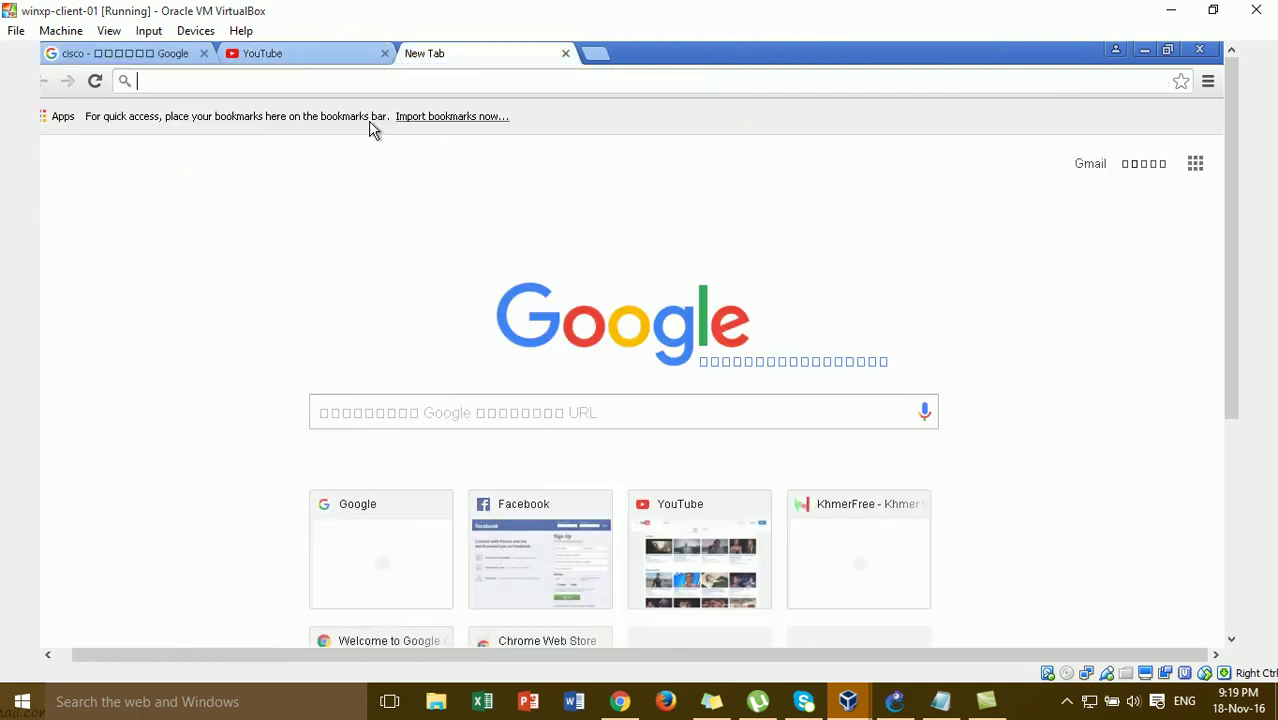
click(204, 53)
text(google.com)
key(Return)
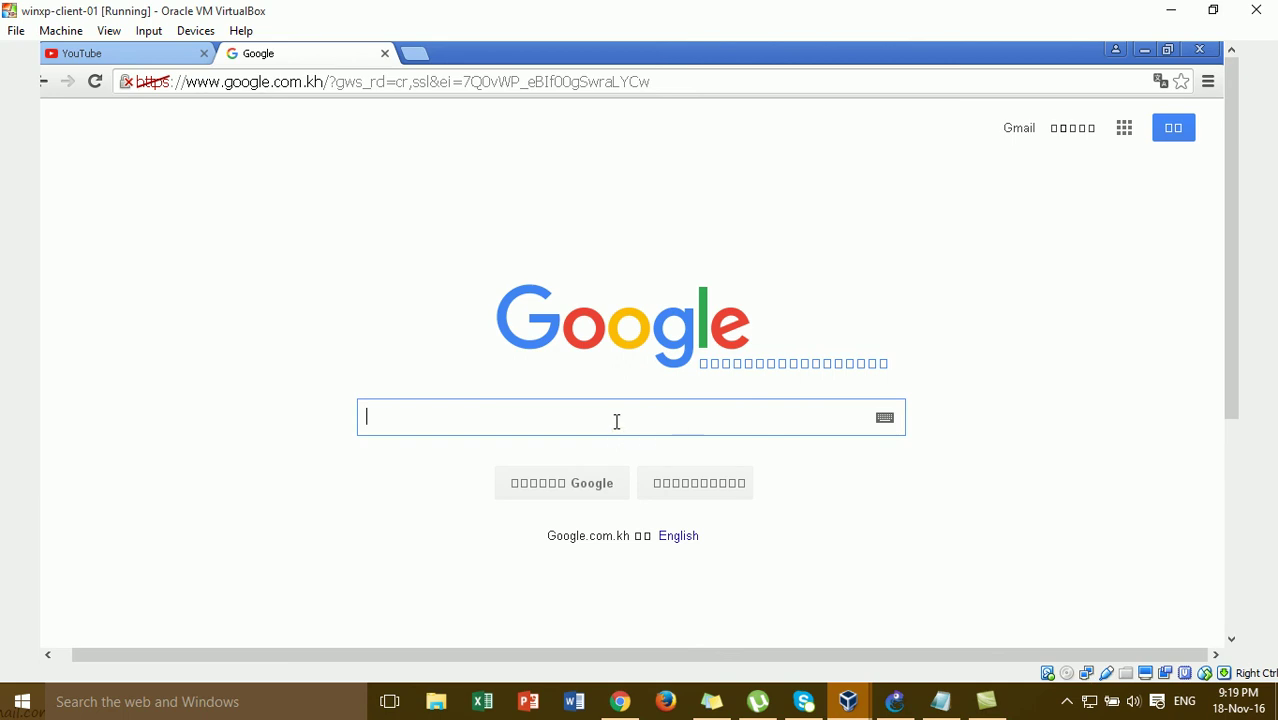
text(cisco)
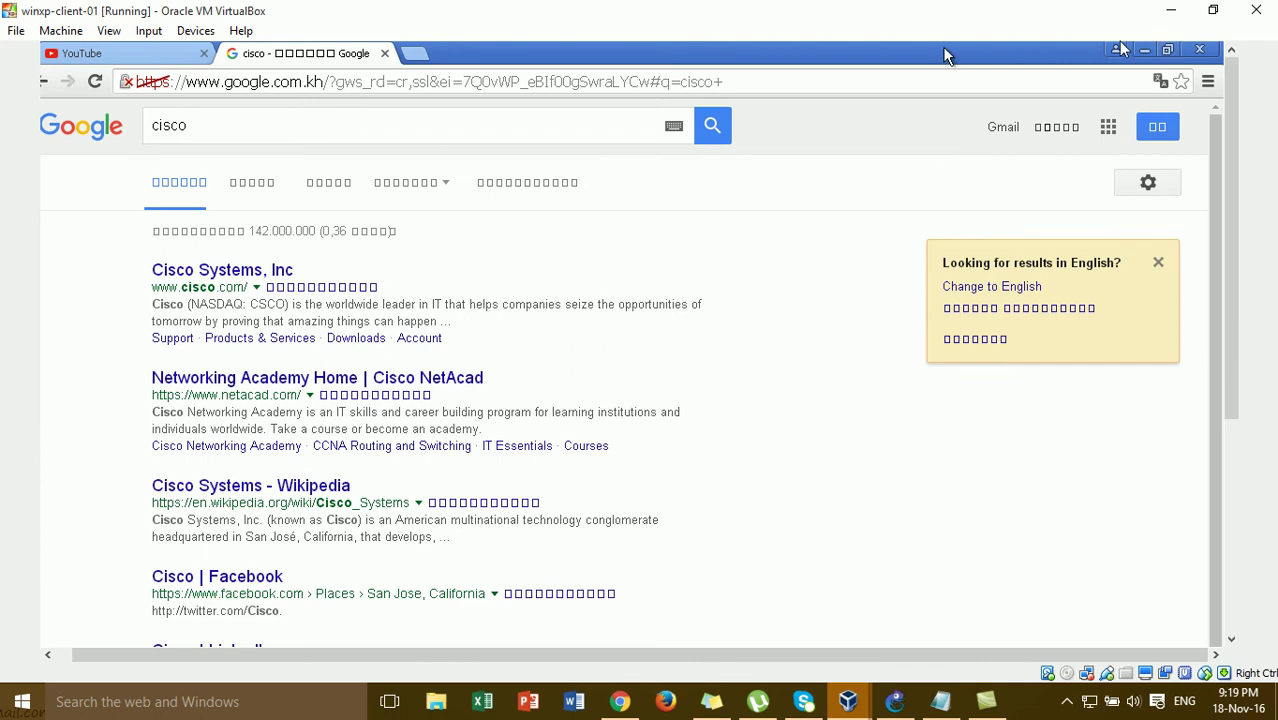
Restore the browser window to a smaller size and open the Cisco Systems, Inc search result.
click(1170, 49)
drag(592, 87, 672, 58)
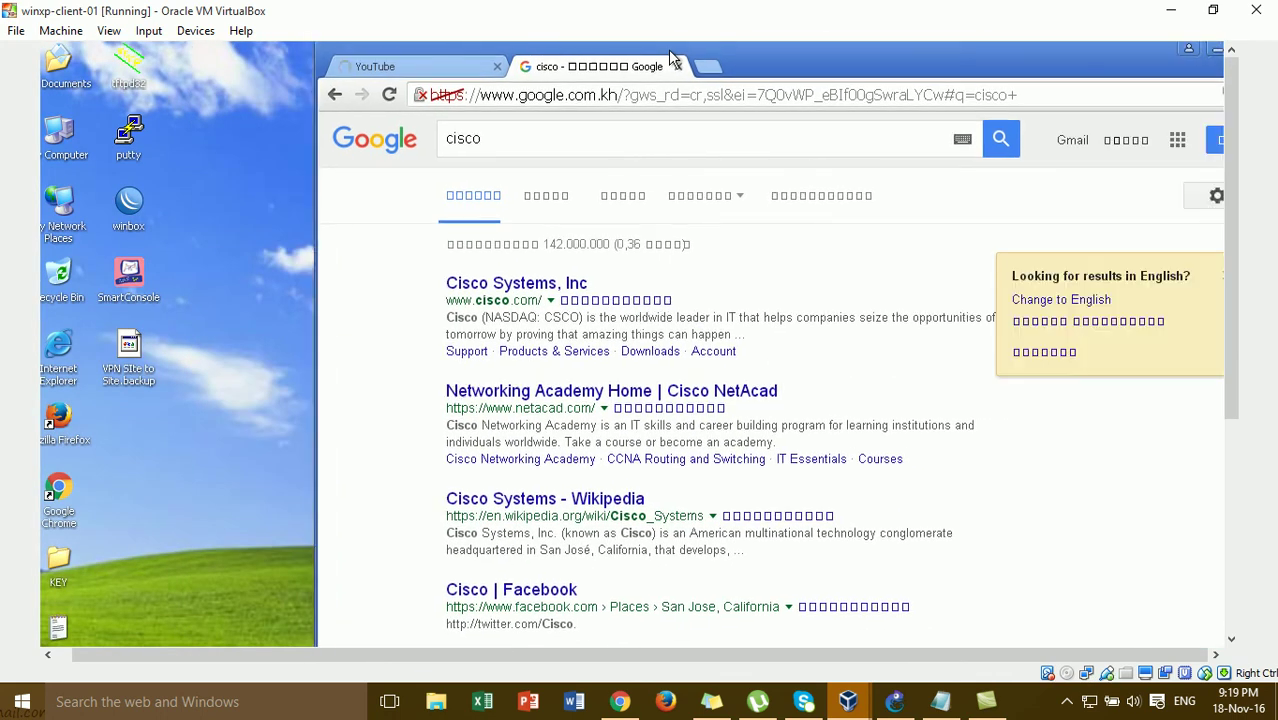
click(488, 287)
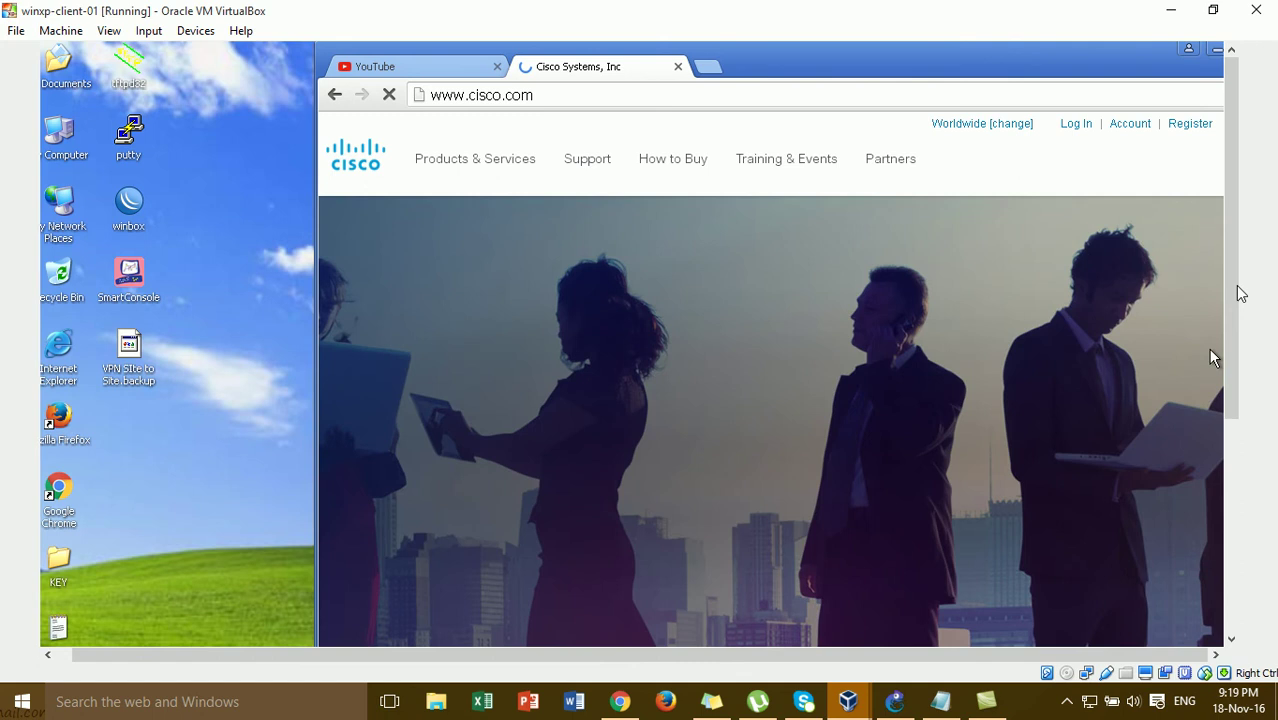
Switch to WinBox and widen the Firewall window to expose the drop rule's Bytes and Packets columns.
drag(1233, 291, 1258, 511)
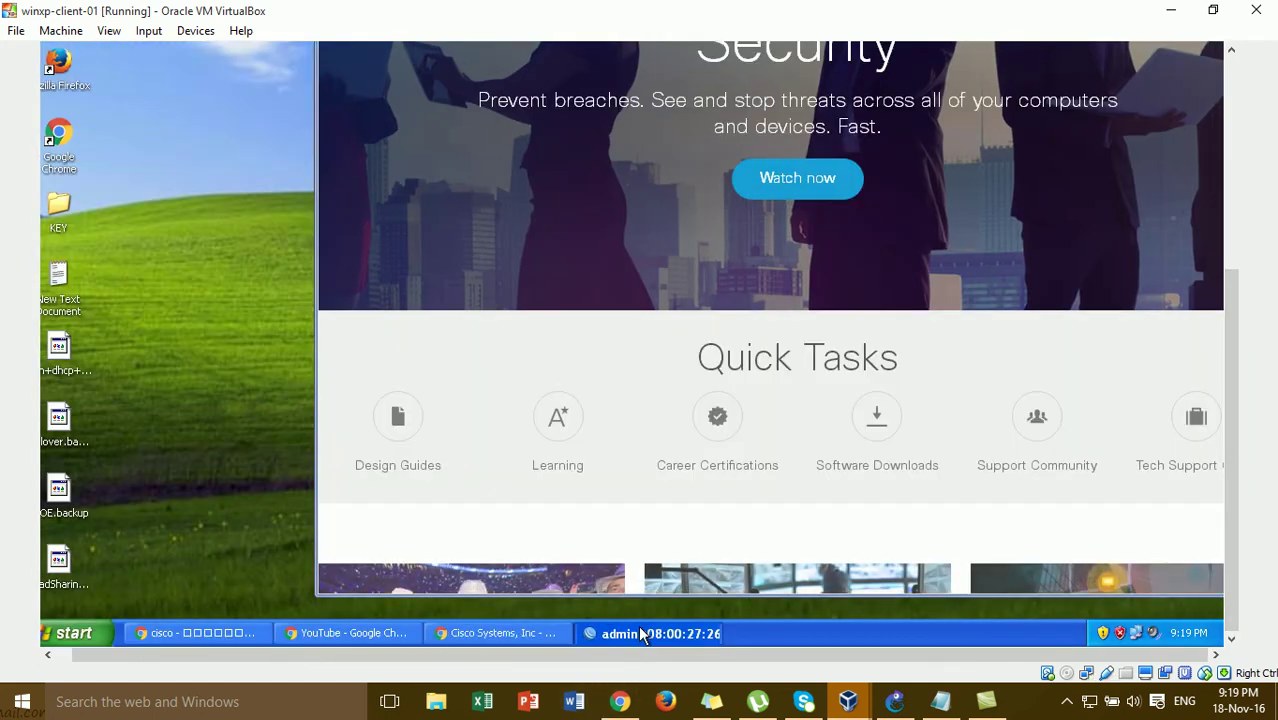
click(641, 633)
drag(1235, 322, 1229, 111)
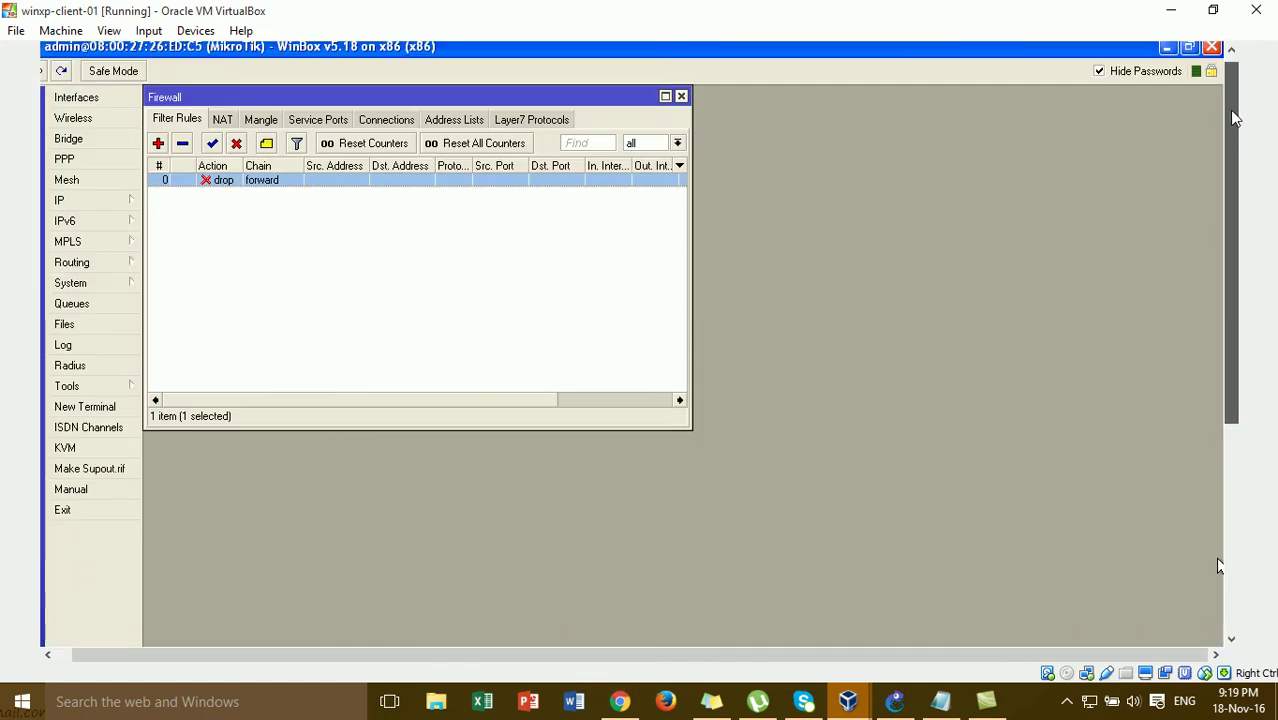
drag(690, 206, 858, 240)
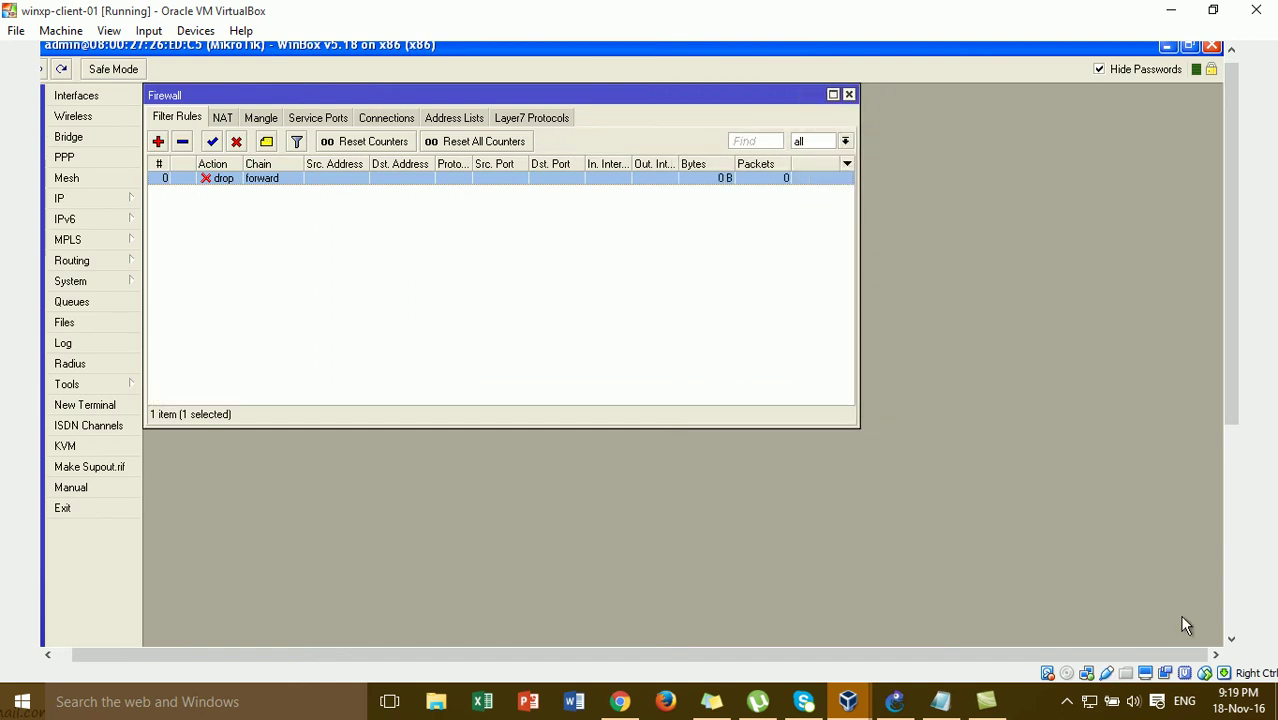
Bring the Cisco page's browser window forward, place it beside the filter rule list and load facebook.com.
drag(1232, 288, 1249, 490)
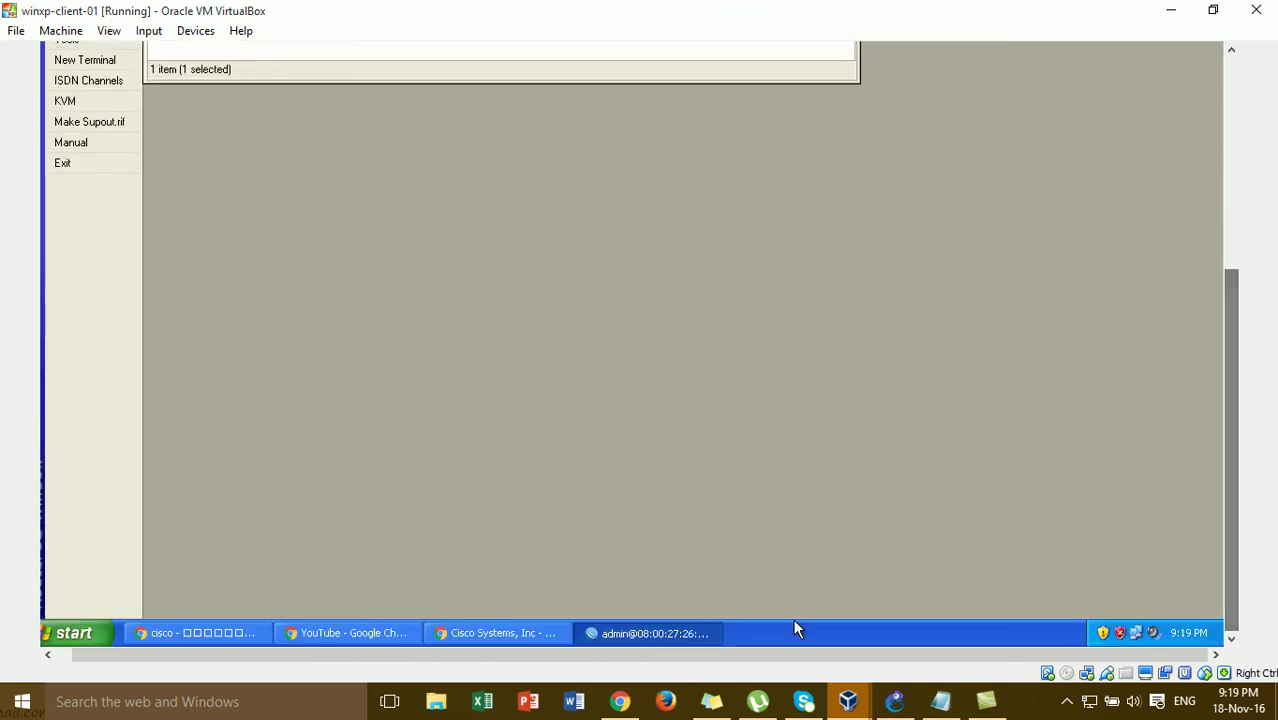
click(545, 635)
drag(1227, 343, 1240, 107)
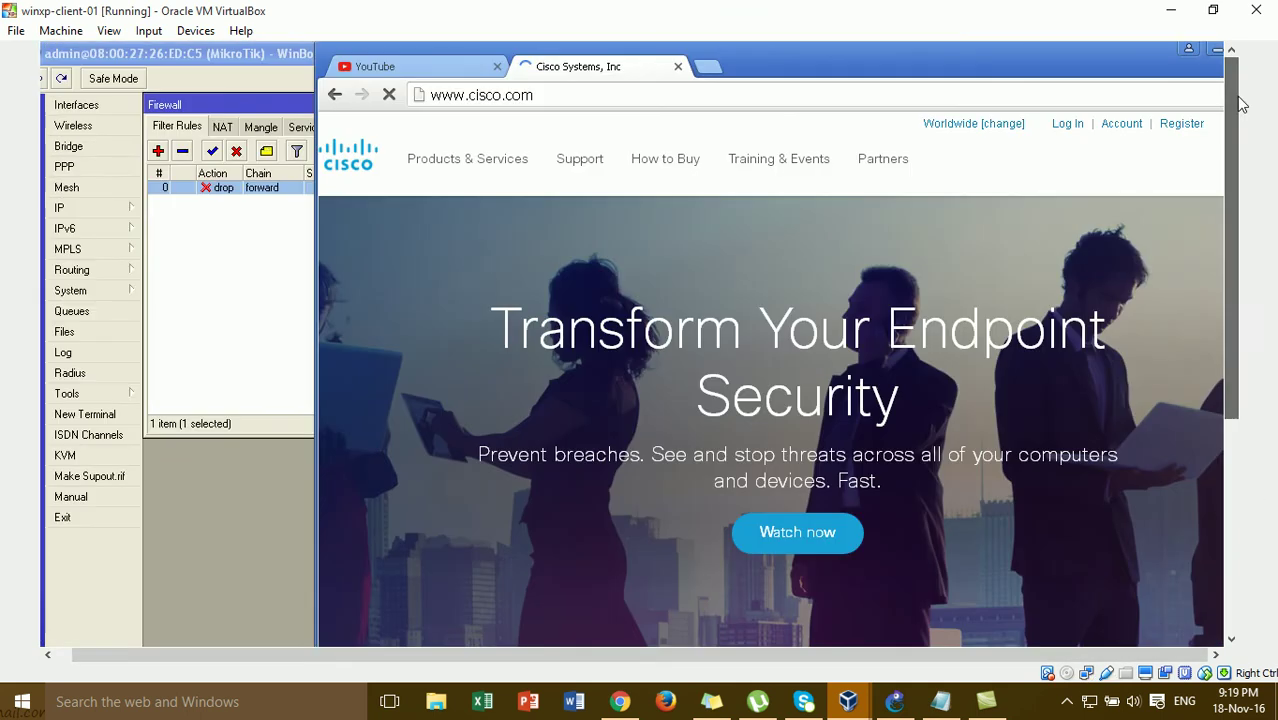
drag(780, 58, 1043, 45)
click(830, 84)
text(fa)
key(Return)
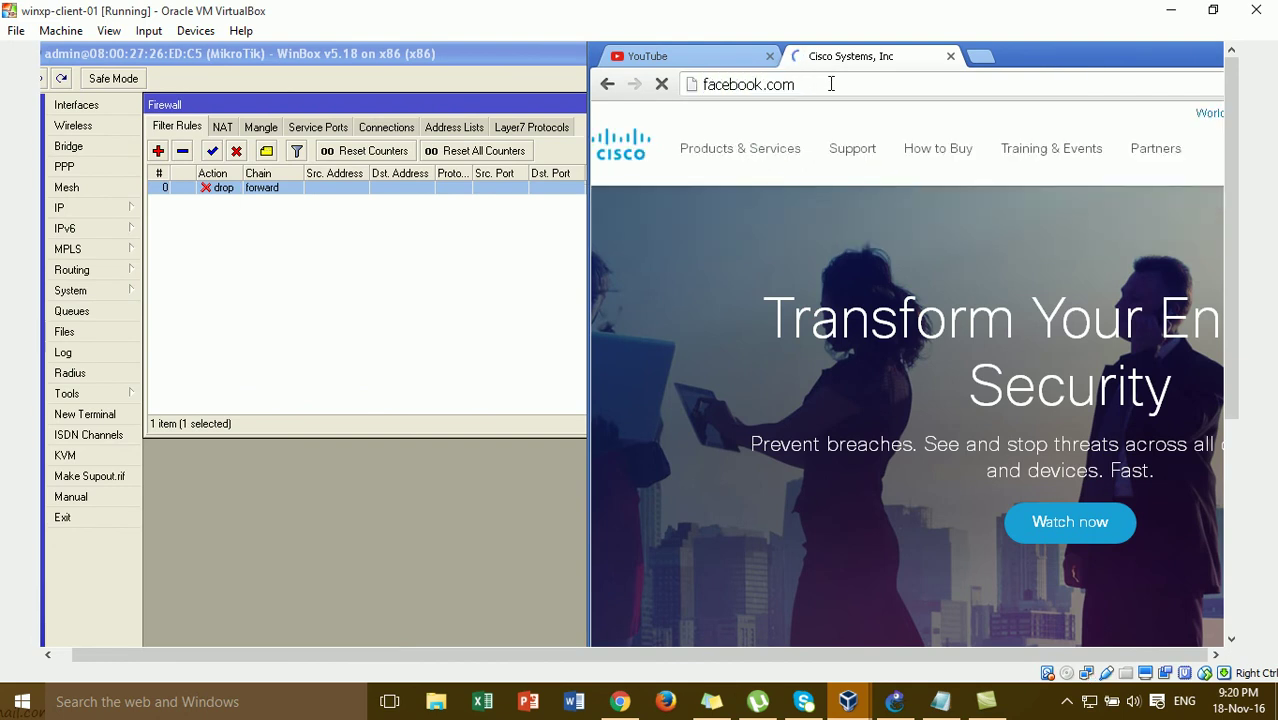
click(830, 84)
key(Return)
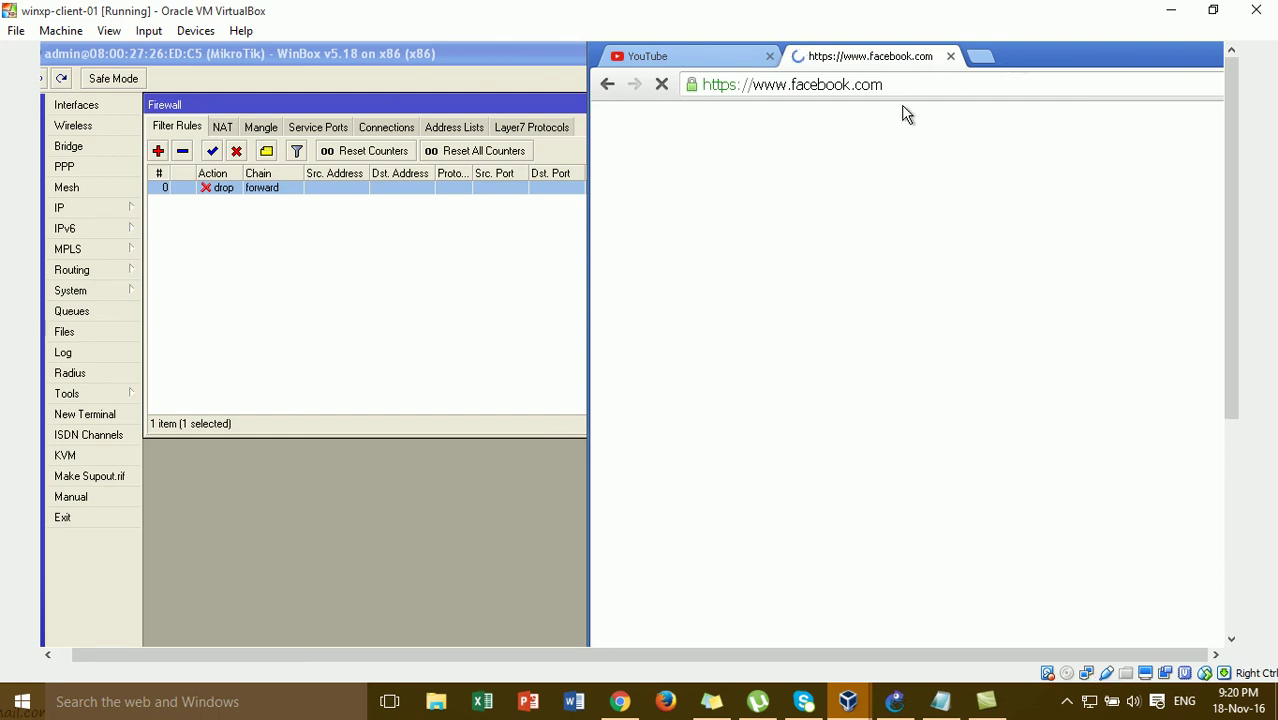
Shift the browser window further off the rule list and load google.com in the Facebook tab.
drag(996, 58, 1107, 85)
click(1072, 108)
text(fa)
key(BackSpace)
key(BackSpace)
text(google.c)
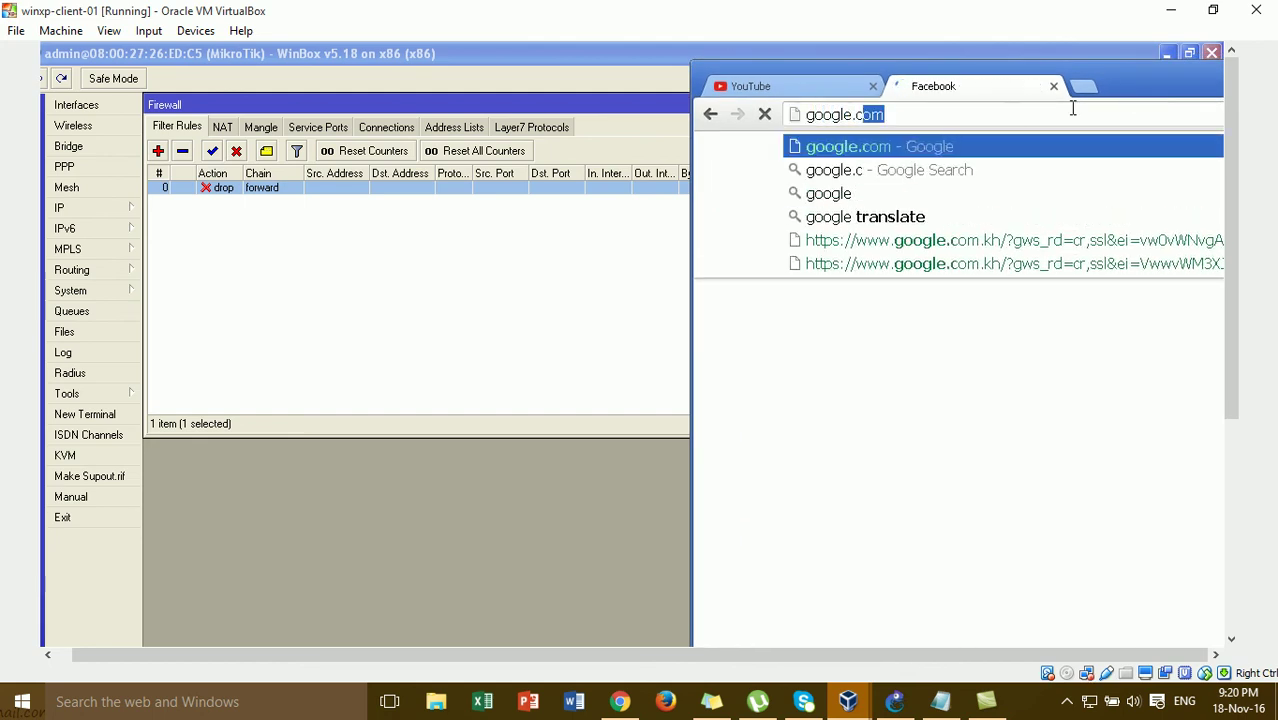
key(Return)
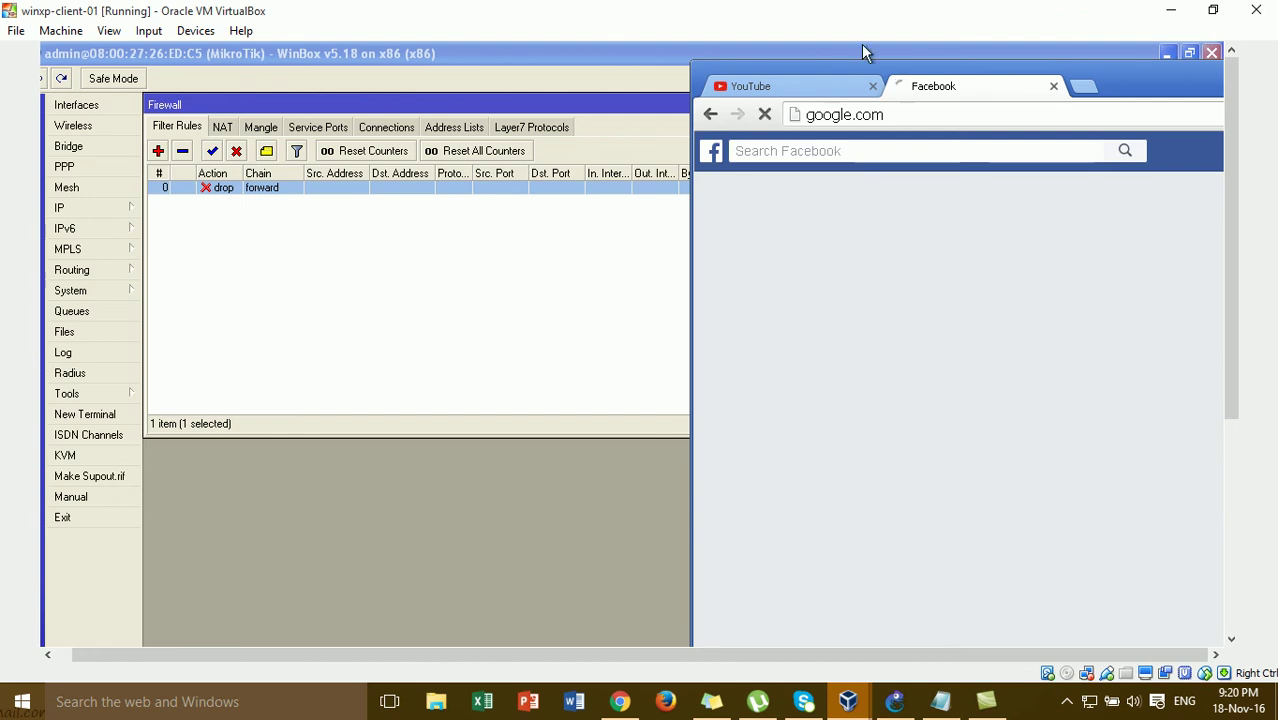
Uncover the drop rule's Bytes and Packets counters and load google.com again in the same tab.
drag(923, 76, 1036, 80)
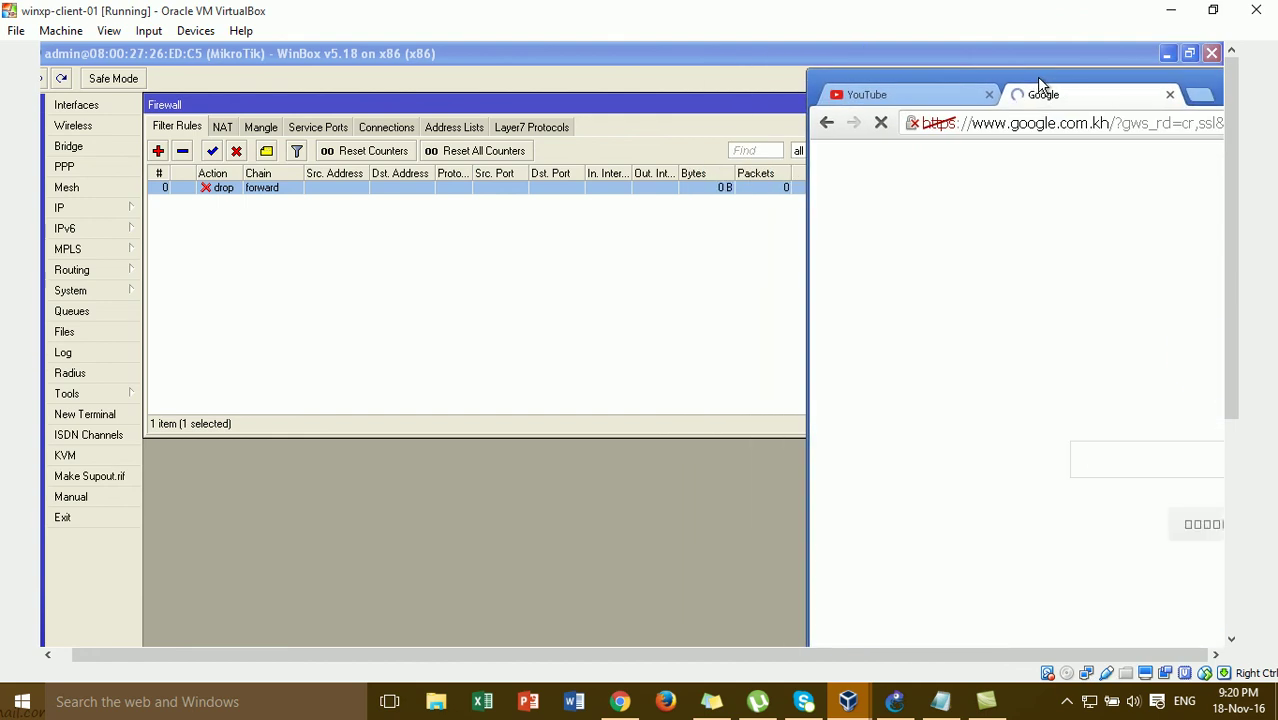
click(1040, 123)
text(google.com)
key(Return)
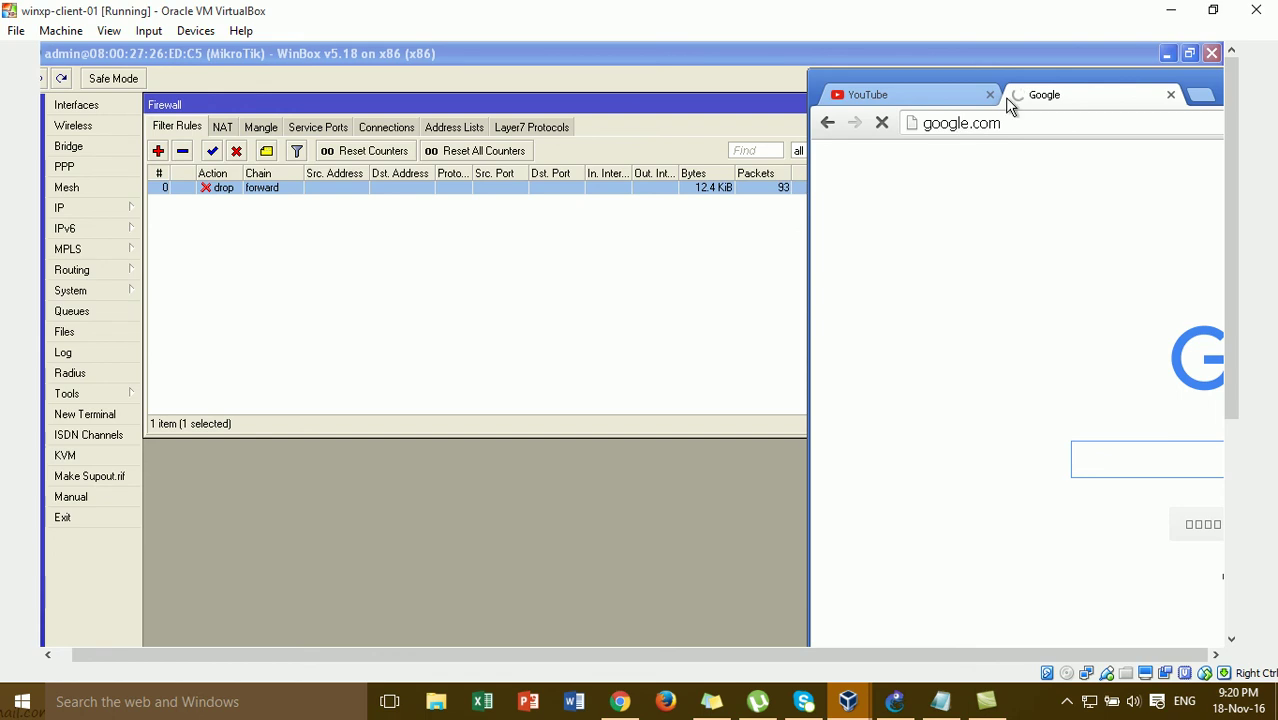
Close the YouTube tab and load facebook.com in a new tab.
drag(1010, 82, 995, 67)
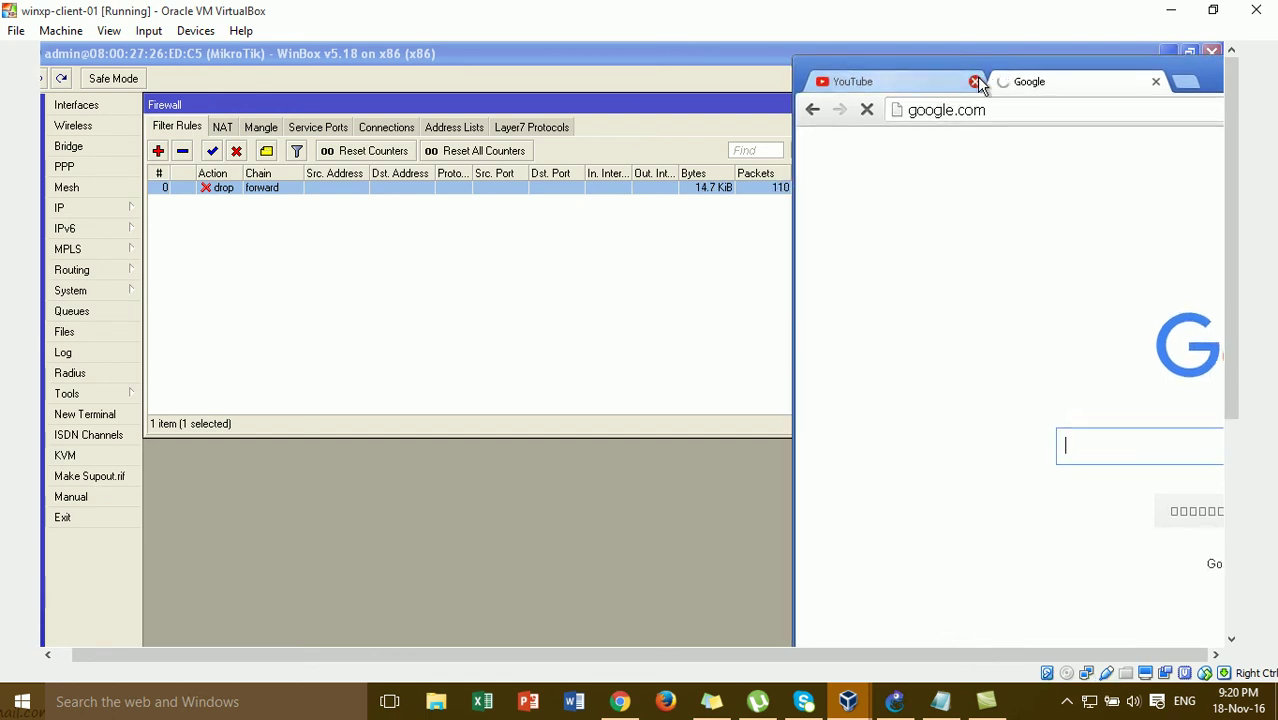
click(975, 81)
click(1001, 81)
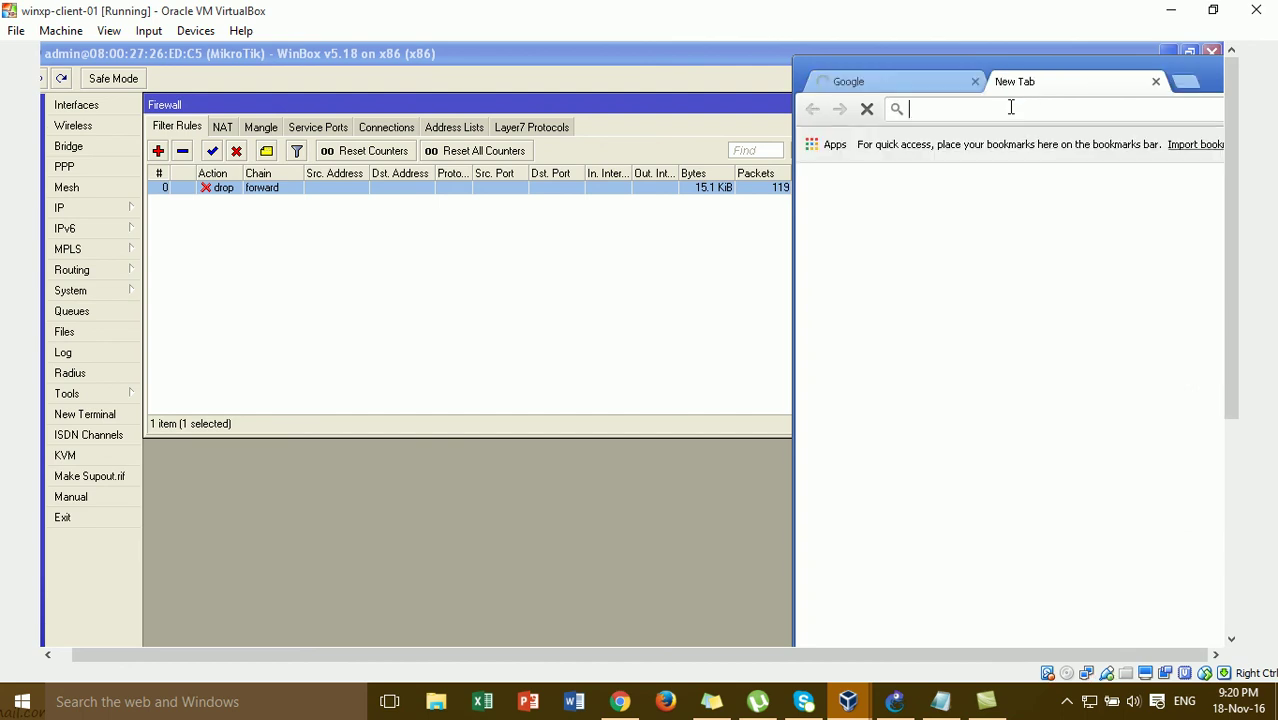
text(facebook.com)
key(Return)
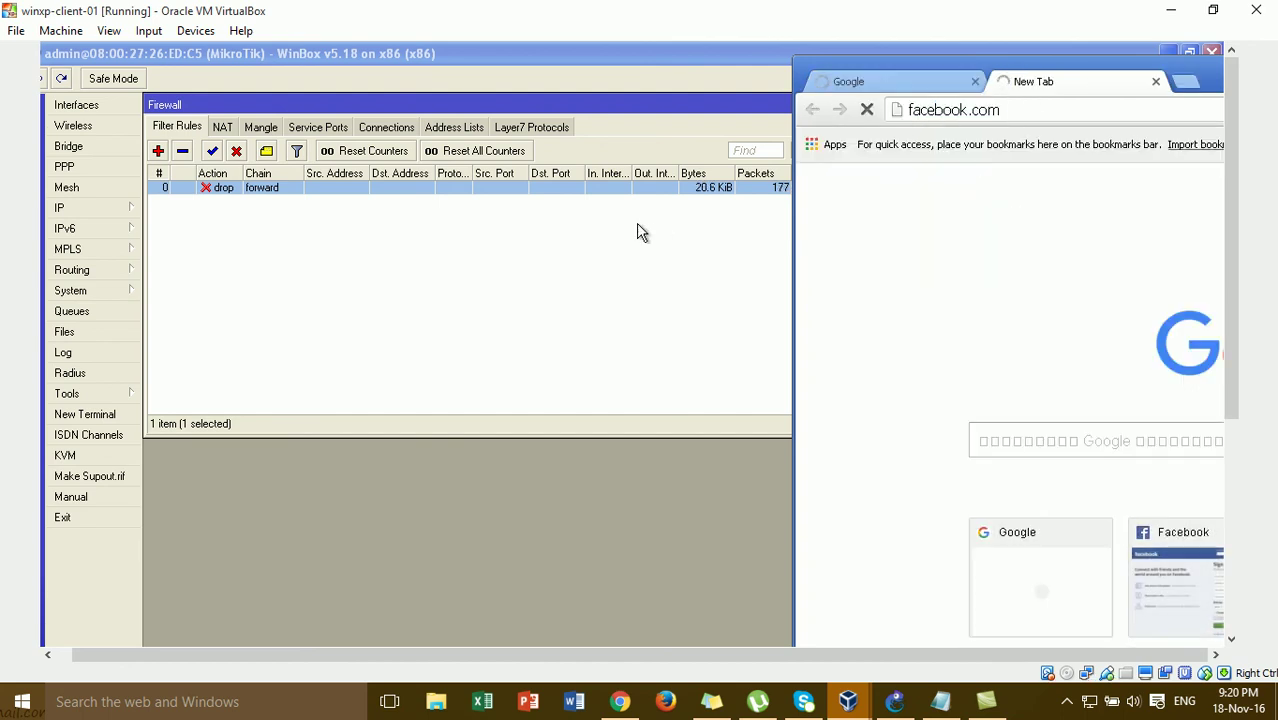
Open the forward drop rule and review its time range and selected days, then close the rule.
double_click(503, 200)
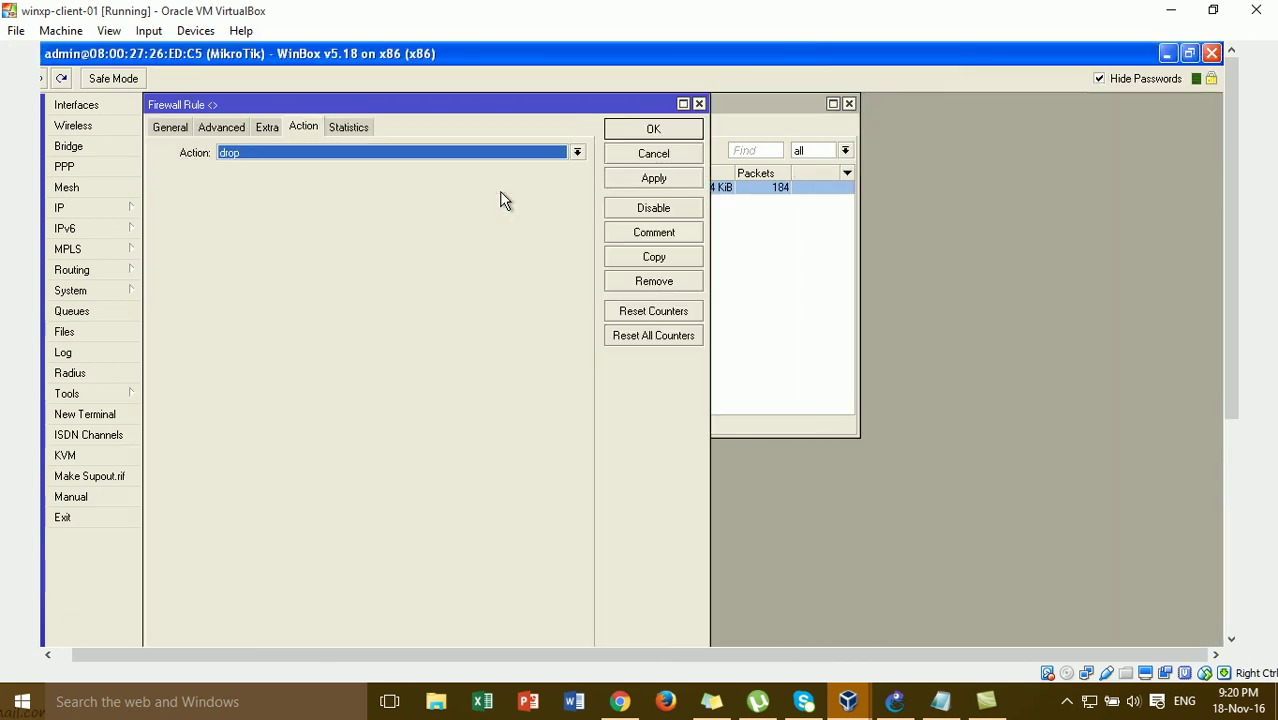
click(266, 128)
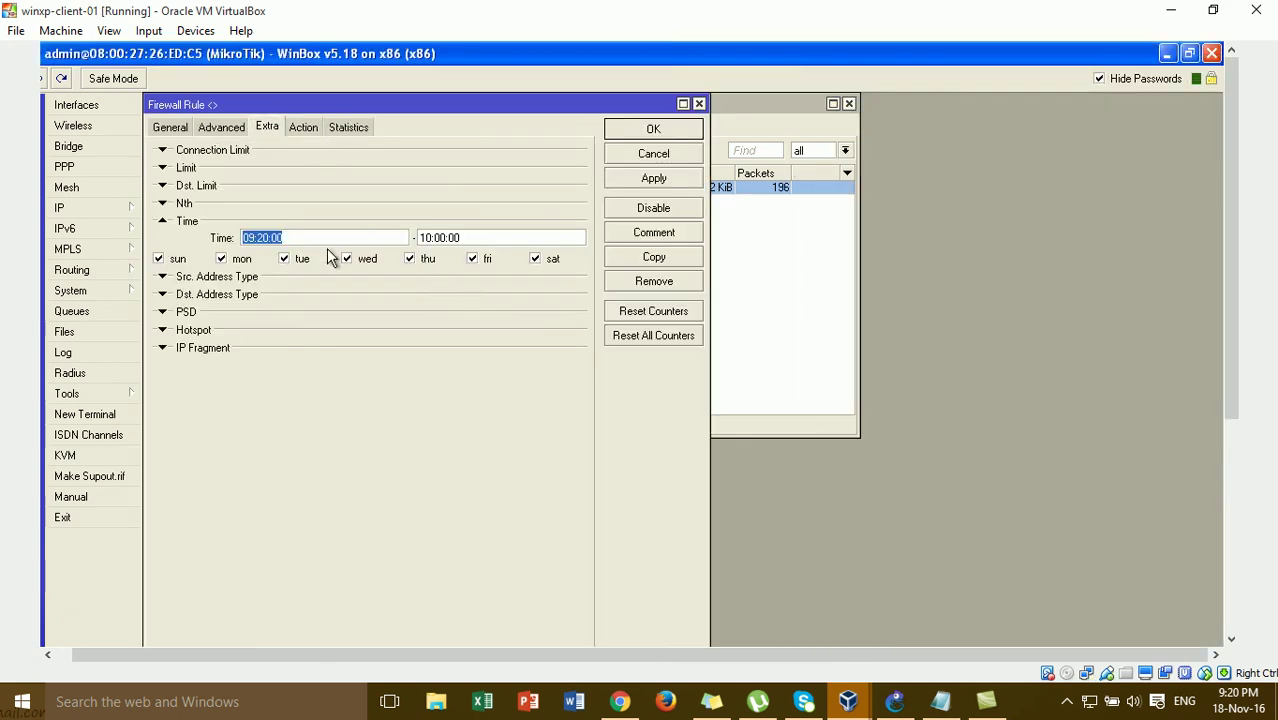
text(05:20:00)
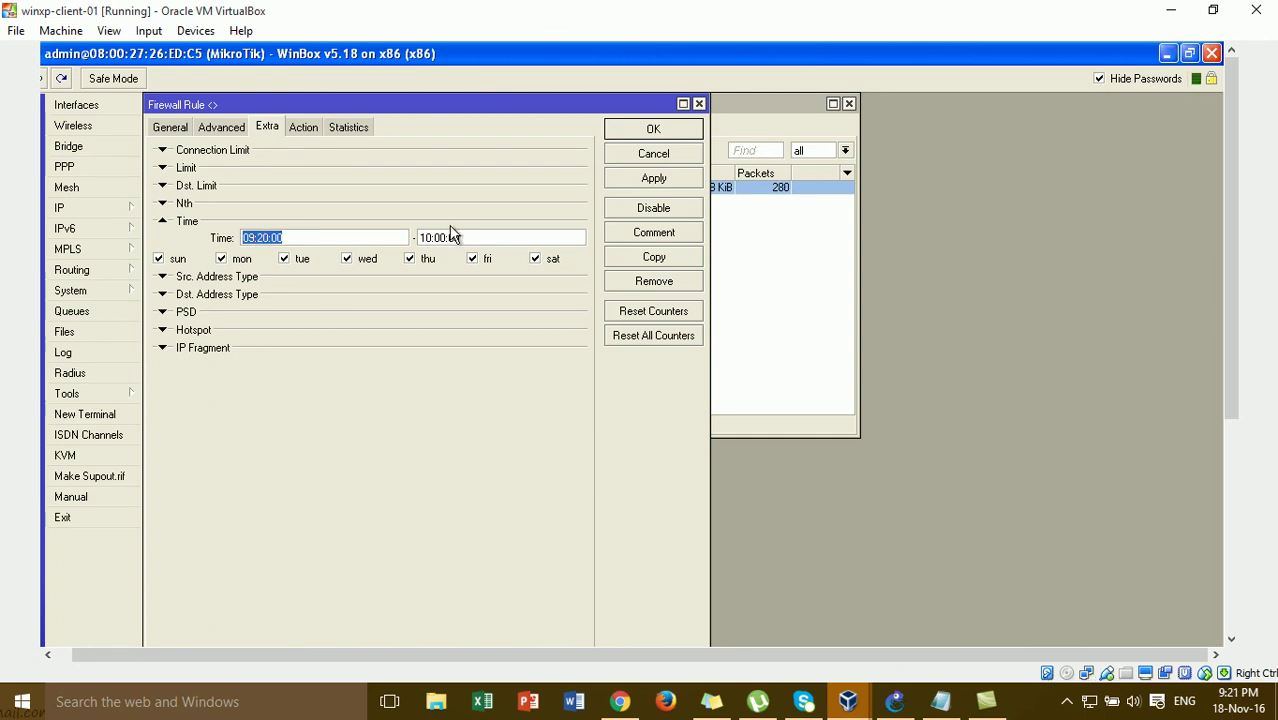
click(686, 138)
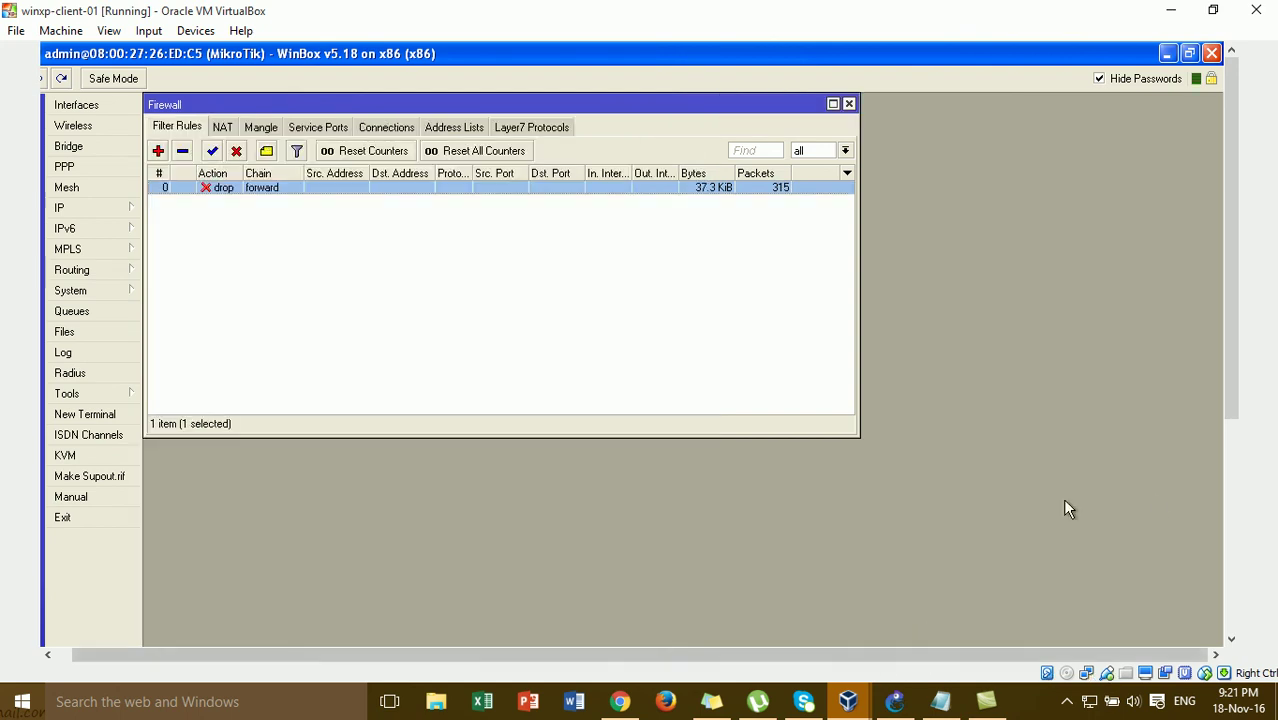
Bring the browser window back over the Firewall window and search for "cisco k" in the Google tab.
click(1228, 576)
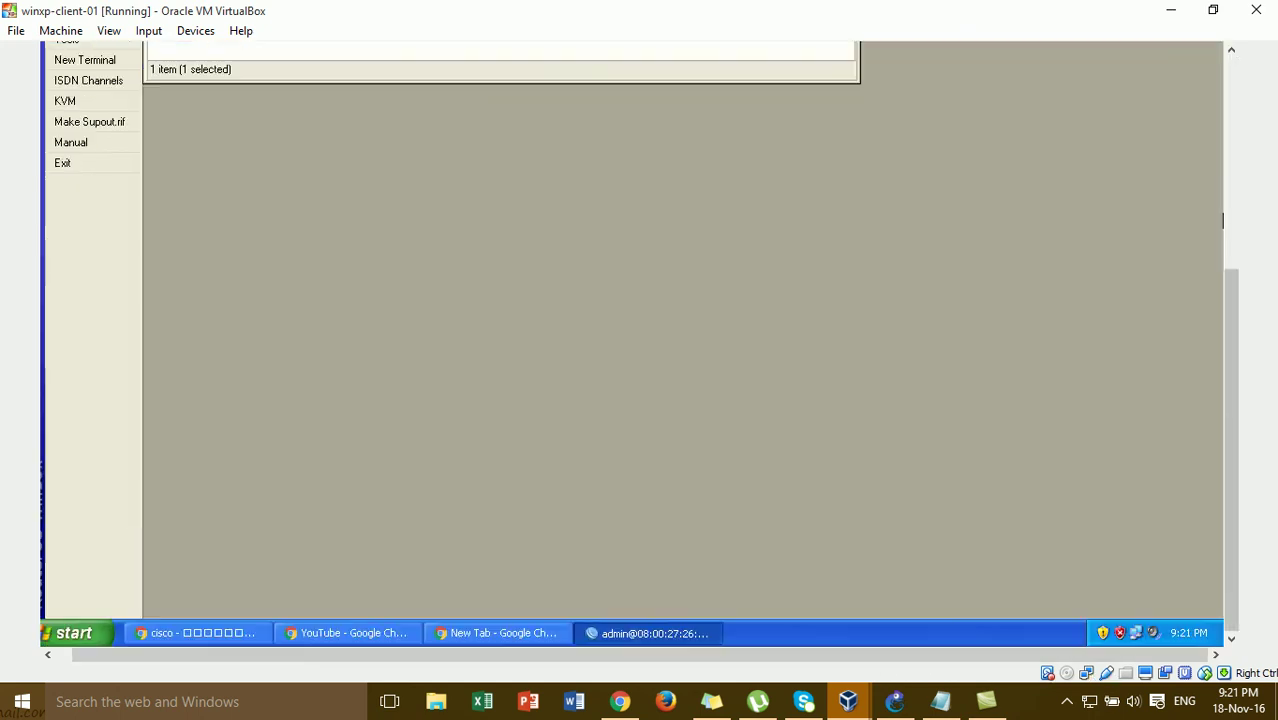
click(560, 640)
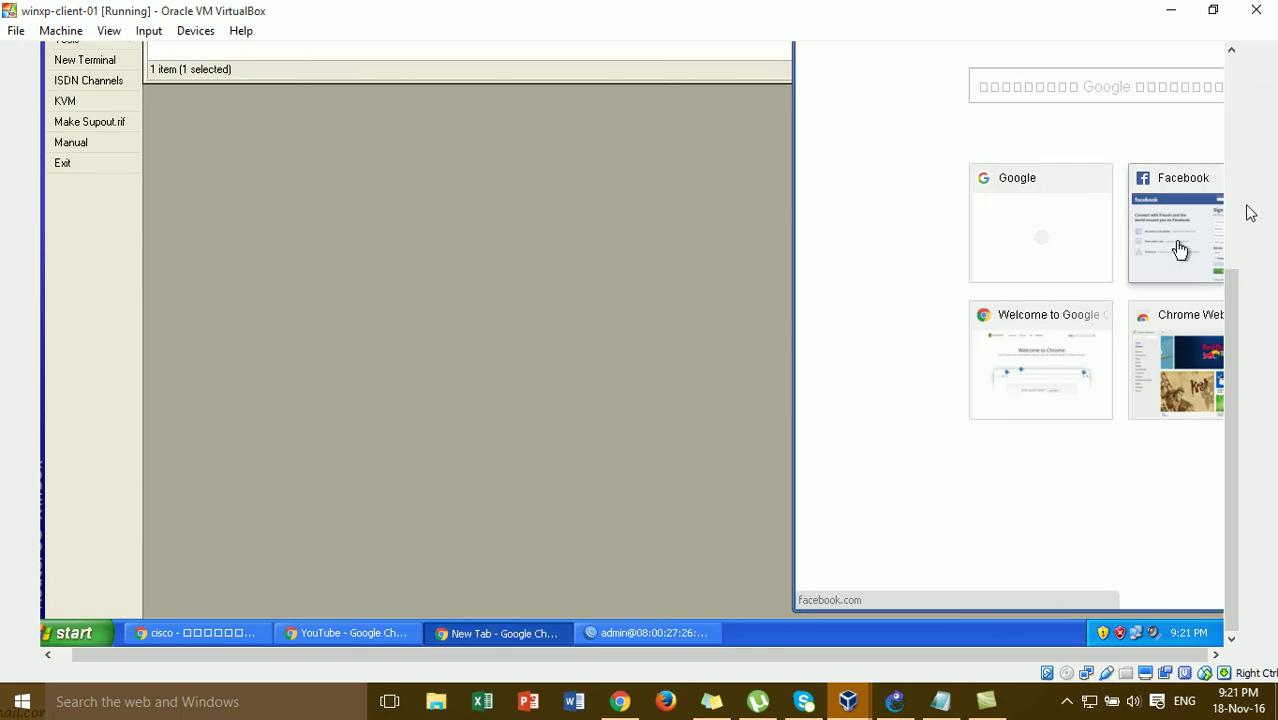
drag(1238, 282, 1242, 122)
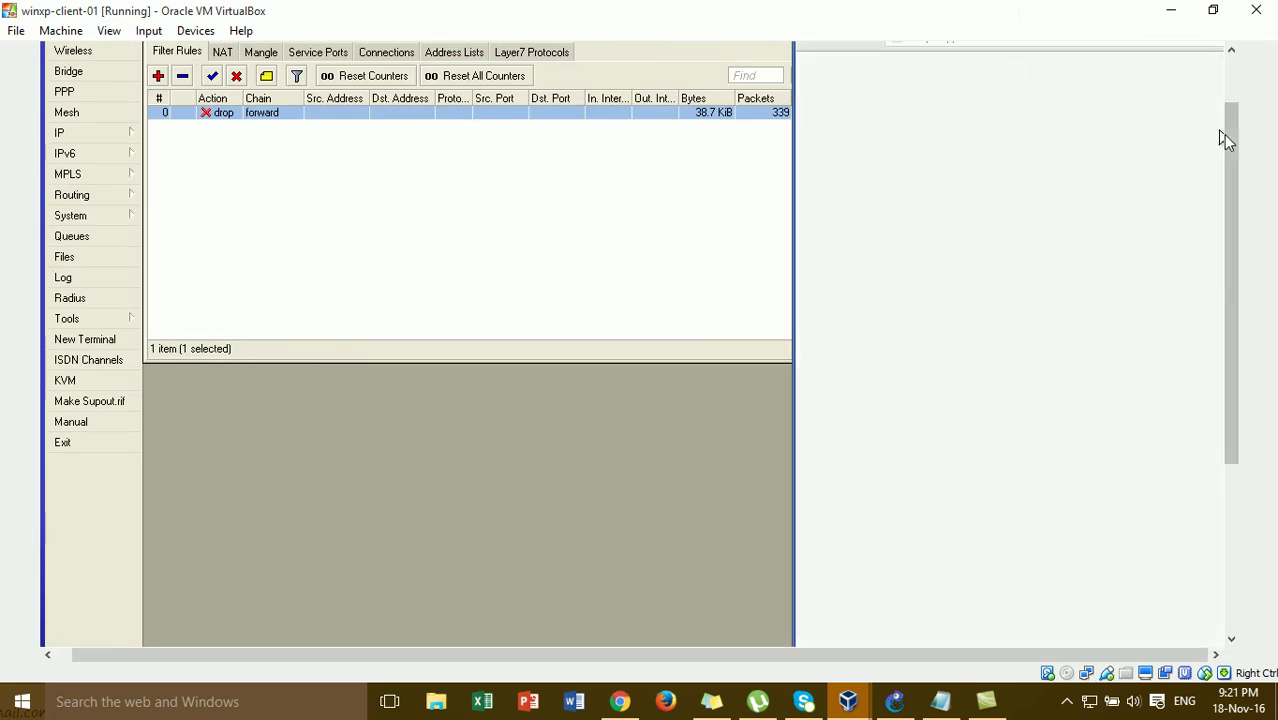
drag(1238, 216, 1238, 168)
drag(1008, 86, 503, 104)
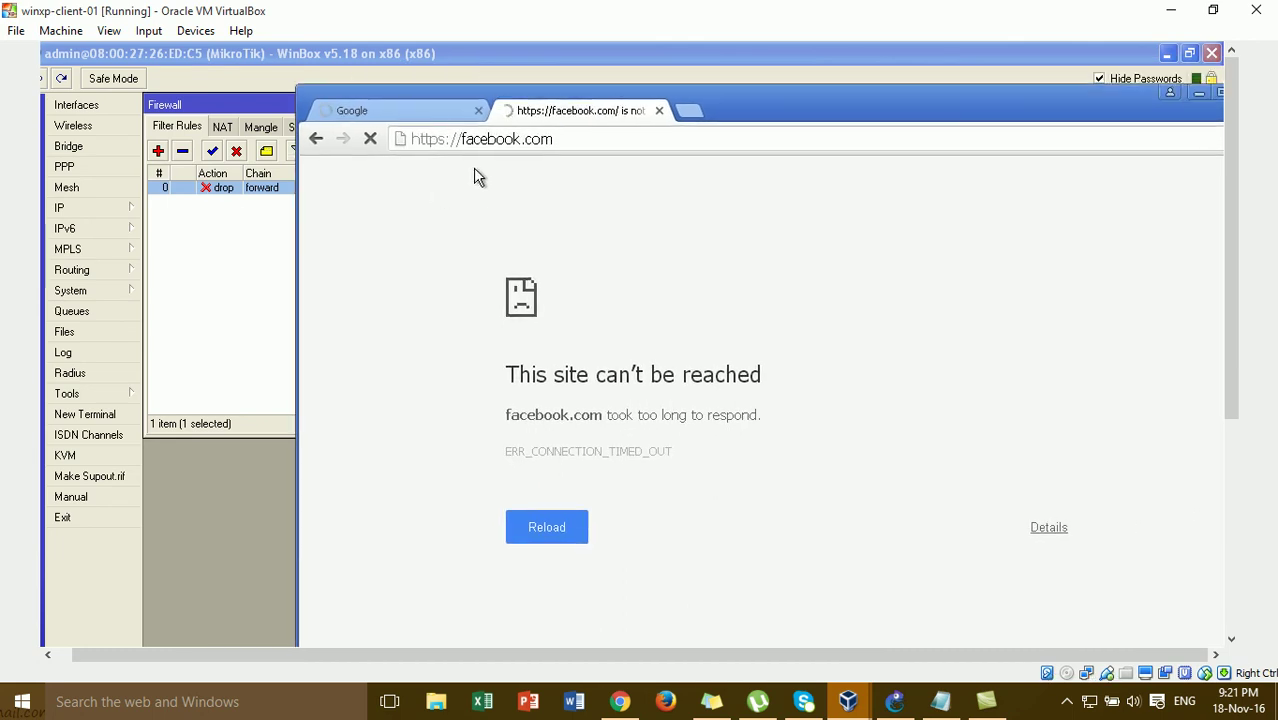
click(431, 111)
text(cisco k)
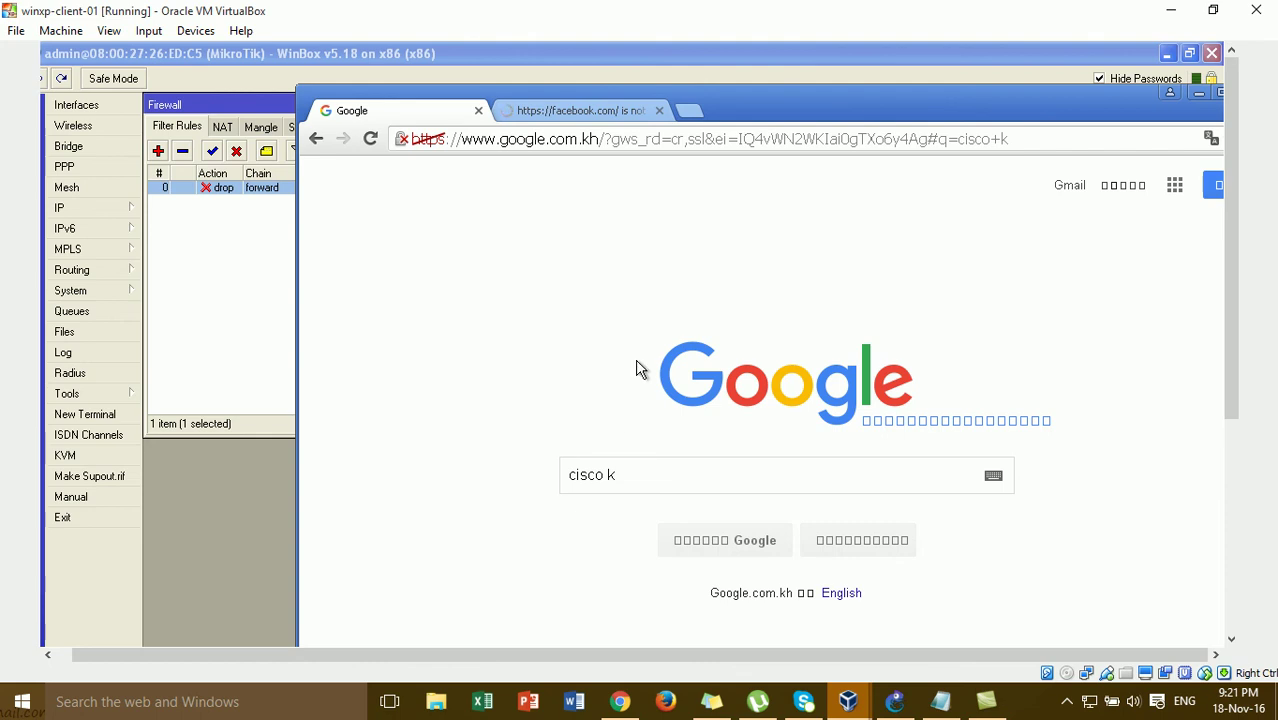
Load facebook.com and youtube.com in two additional browser tabs to test the block.
click(697, 113)
text(fac)
key(Return)
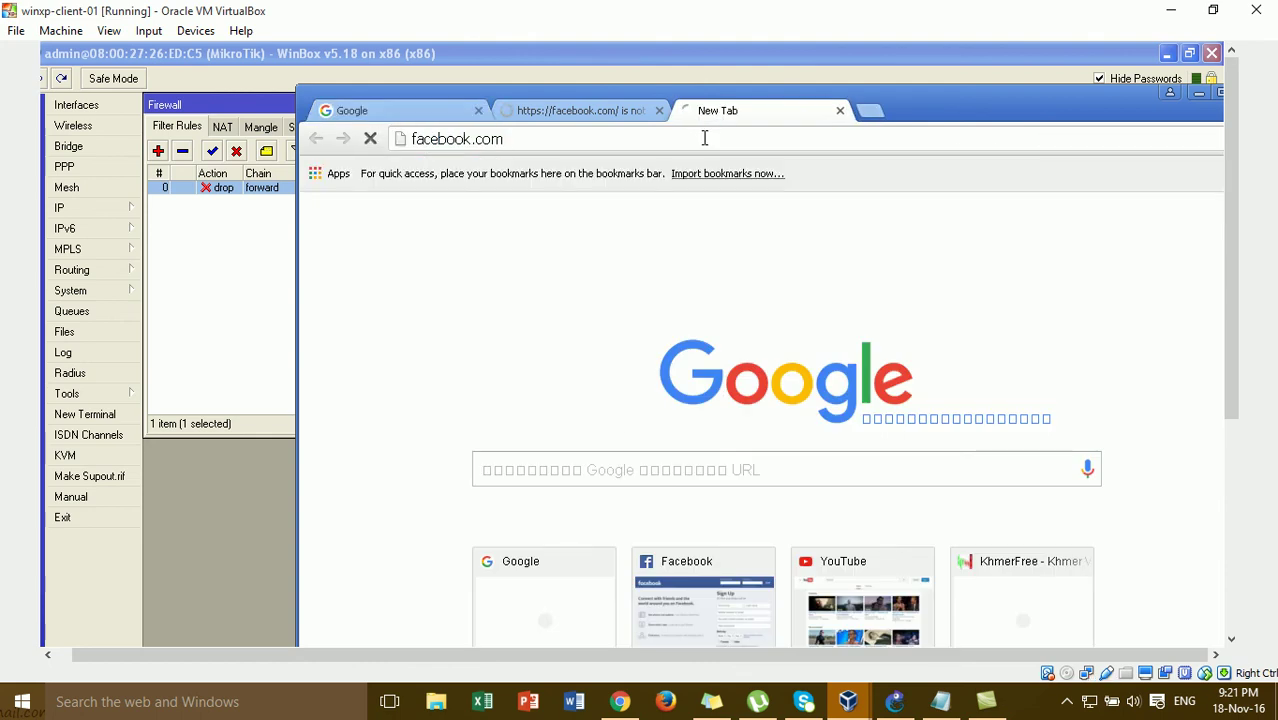
click(866, 112)
text(youtube.com)
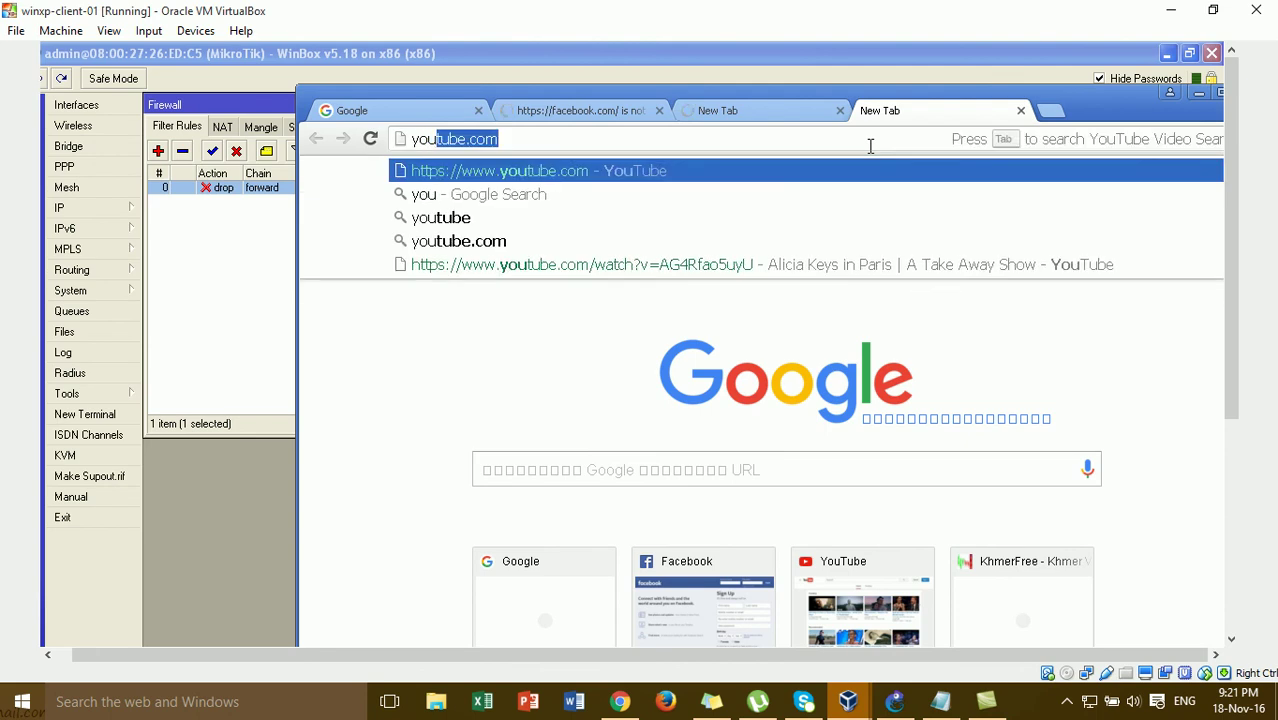
key(Return)
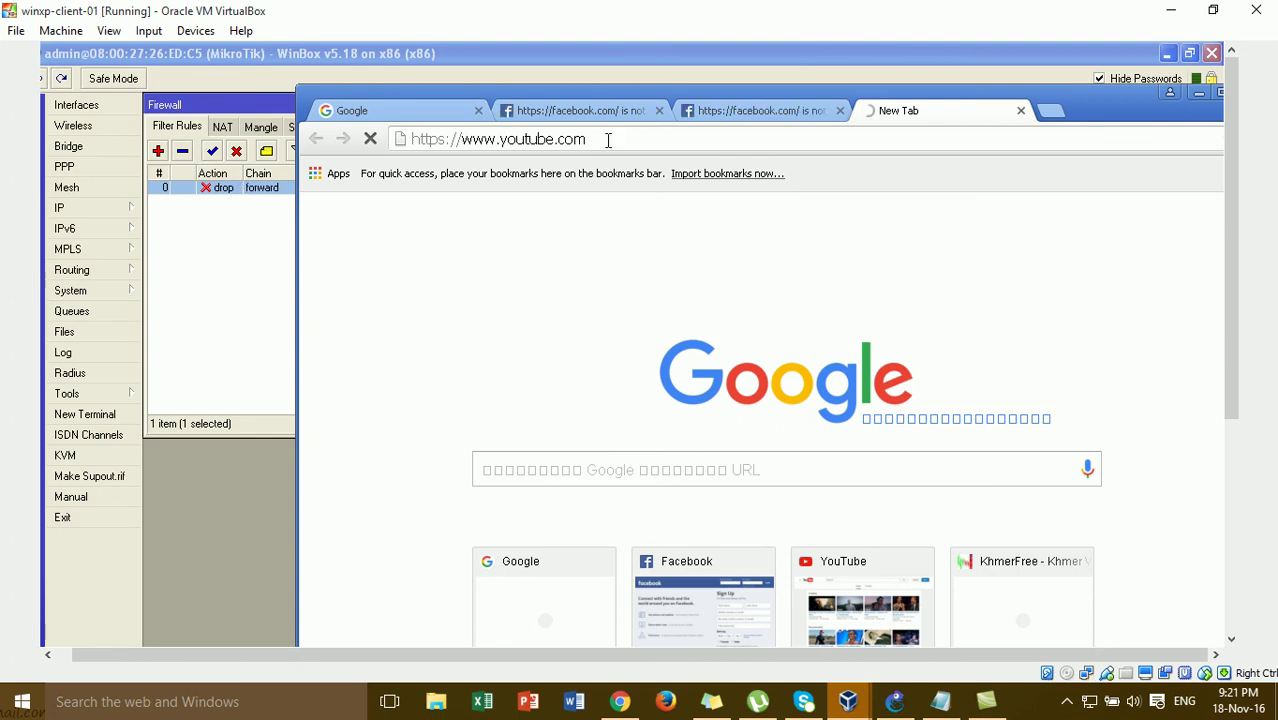
Close the duplicate Facebook tab and add a blank tab after checking the remaining Facebook, Google and YouTube tabs.
click(765, 116)
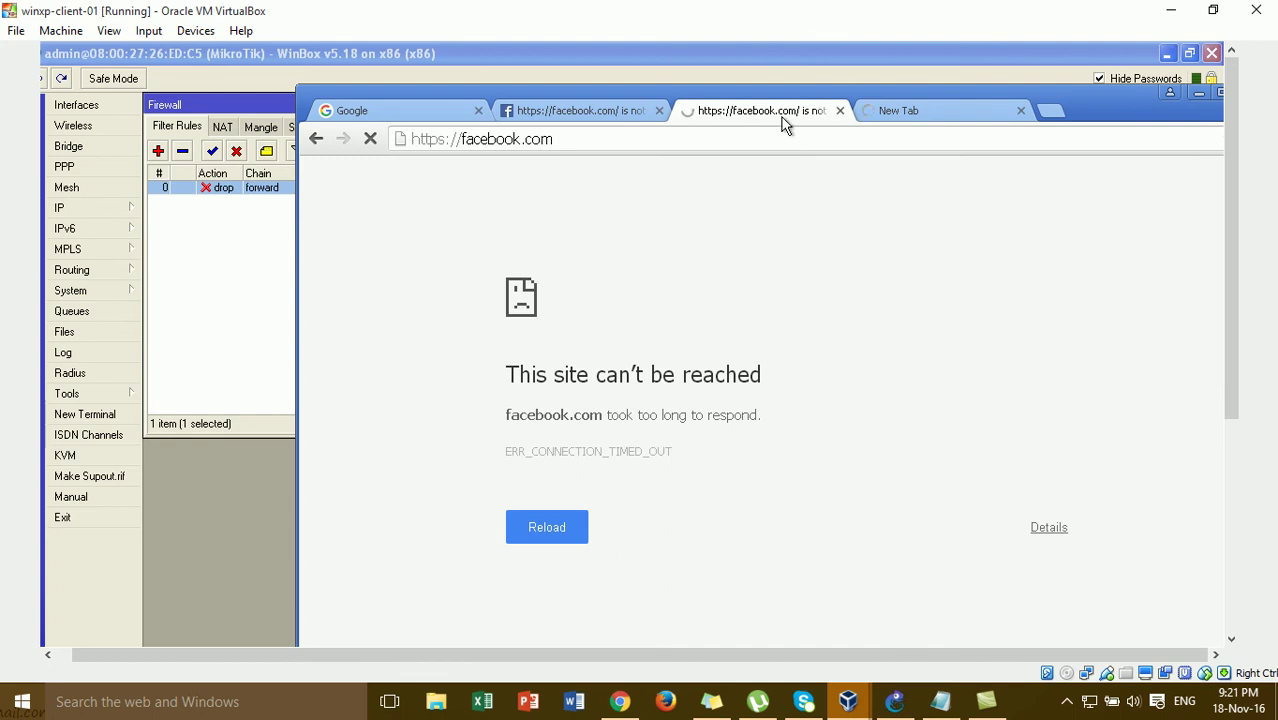
click(840, 111)
click(636, 111)
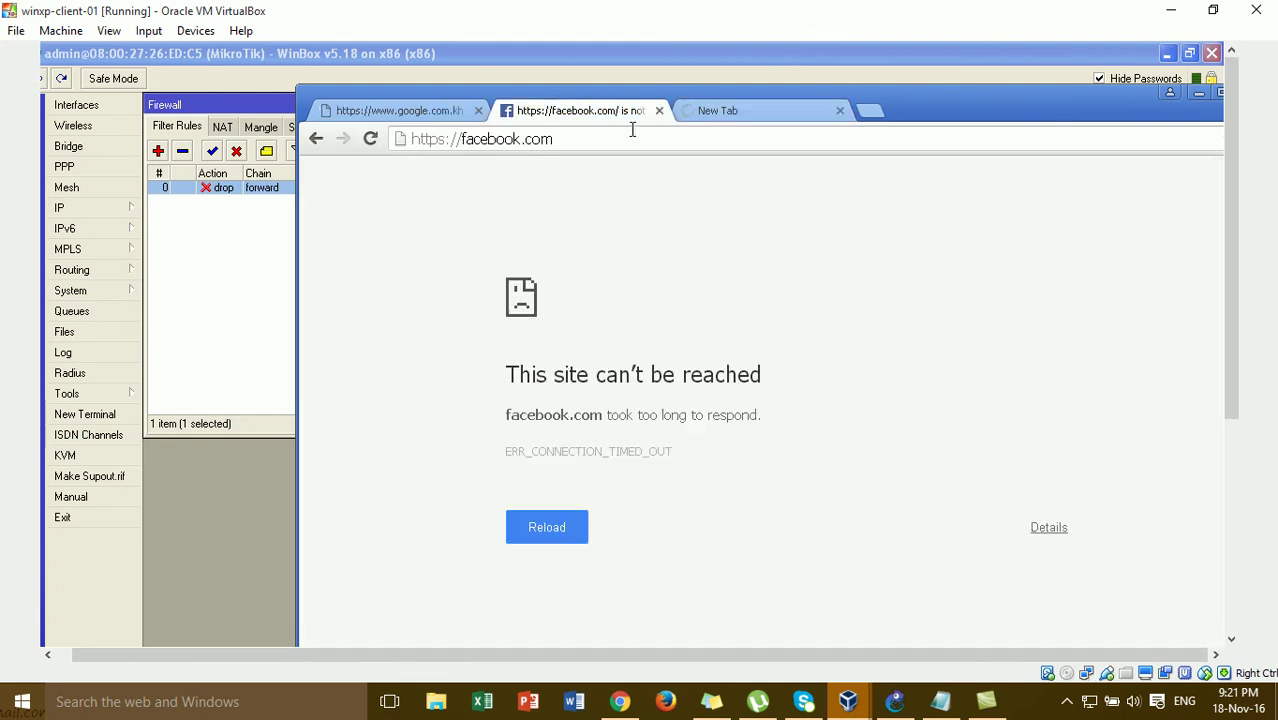
click(399, 108)
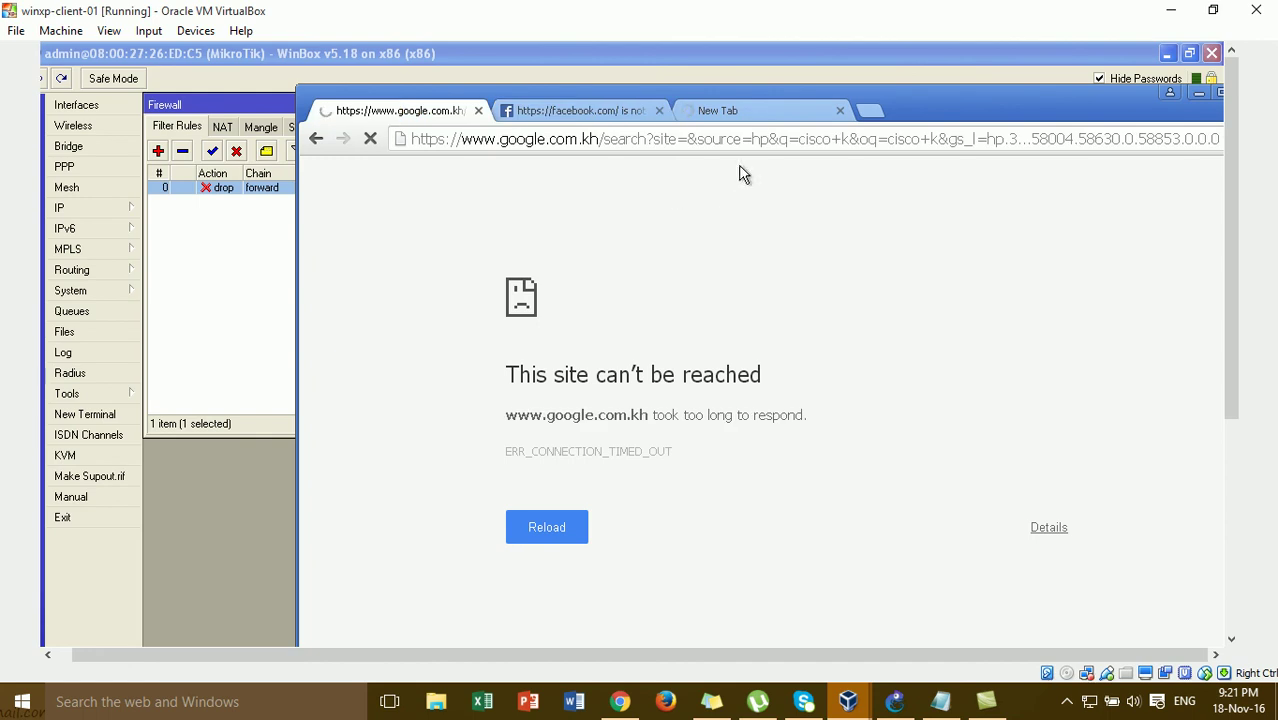
click(768, 111)
click(864, 114)
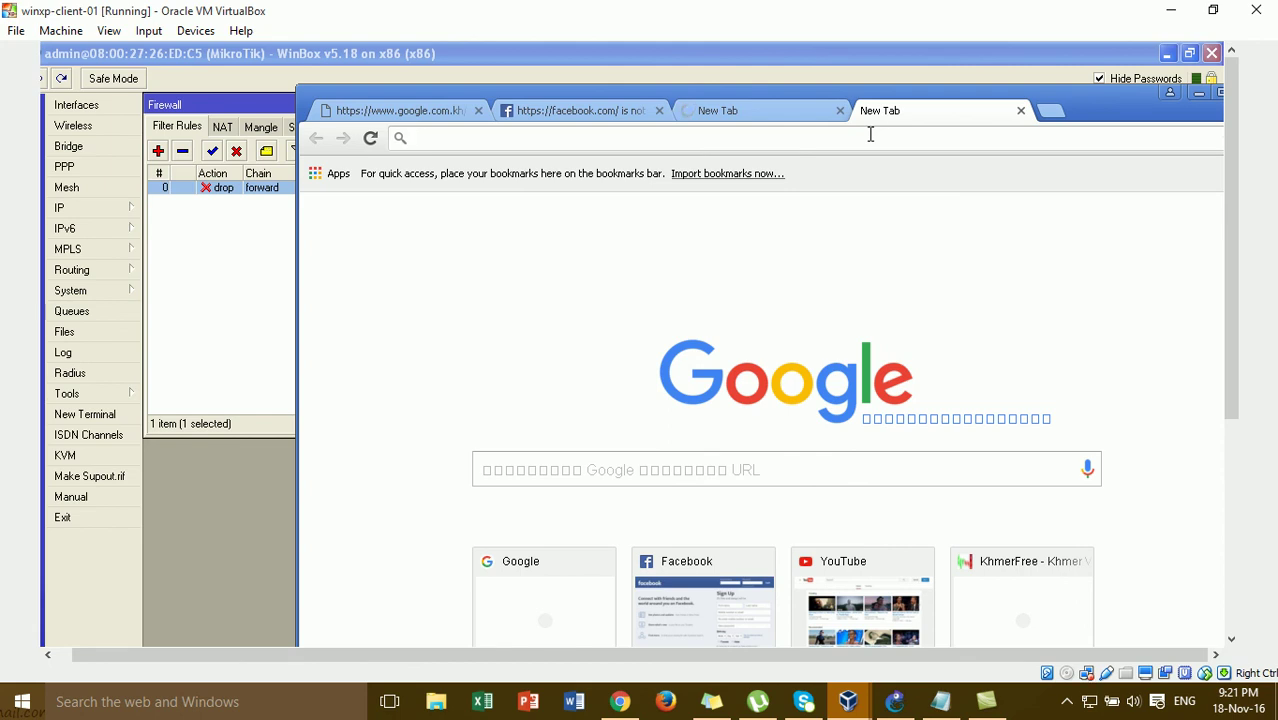
Load yahoo.com in the blank tab to test the block, and check the YouTube tab while it loads.
text(yahoo.com)
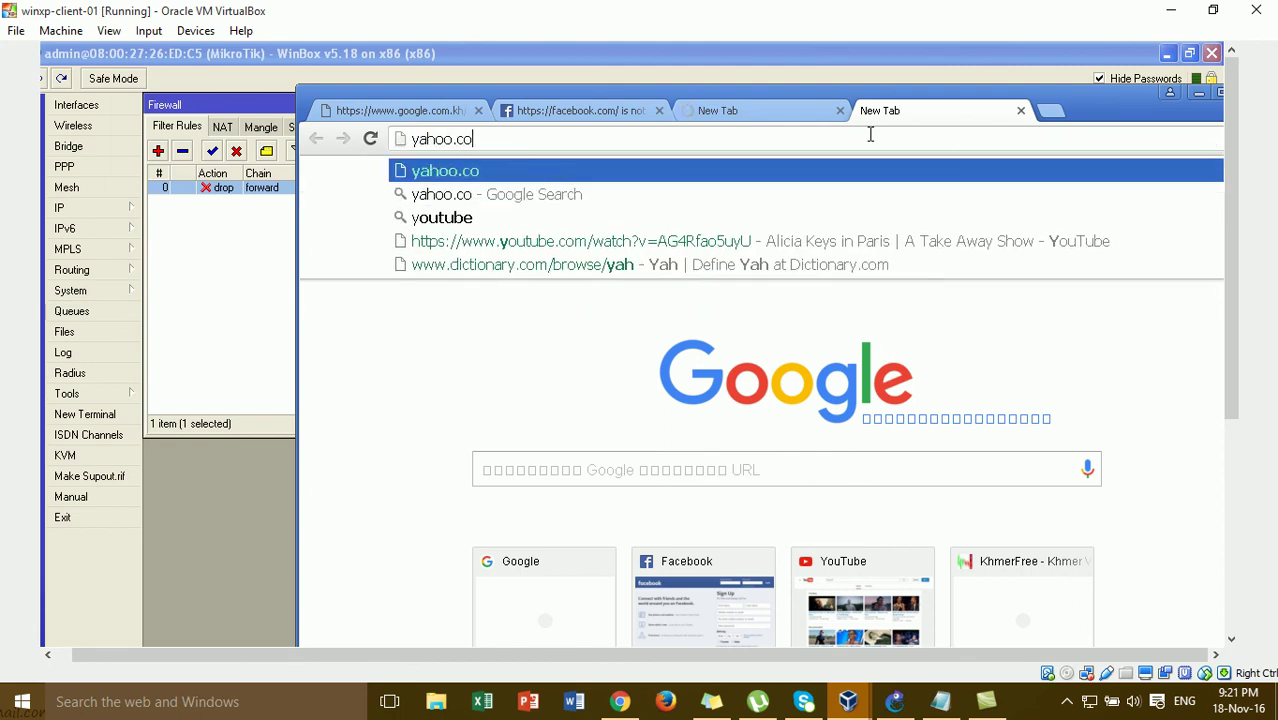
key(Return)
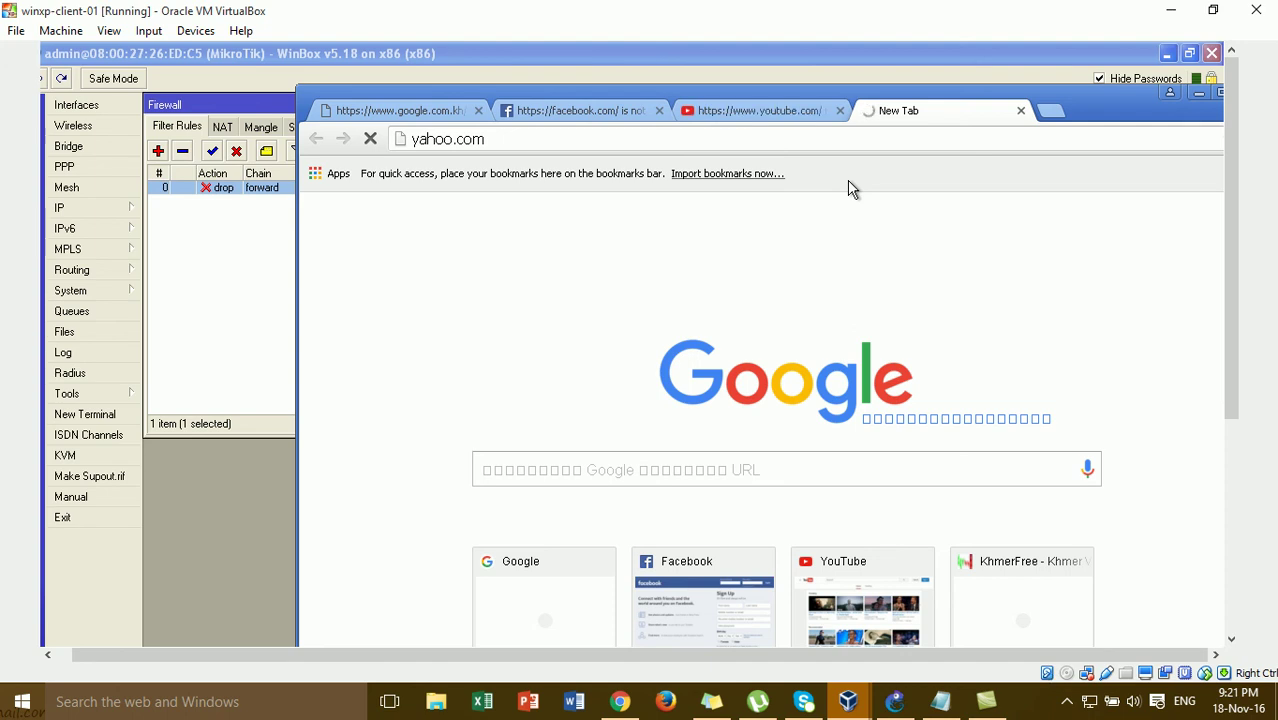
click(812, 110)
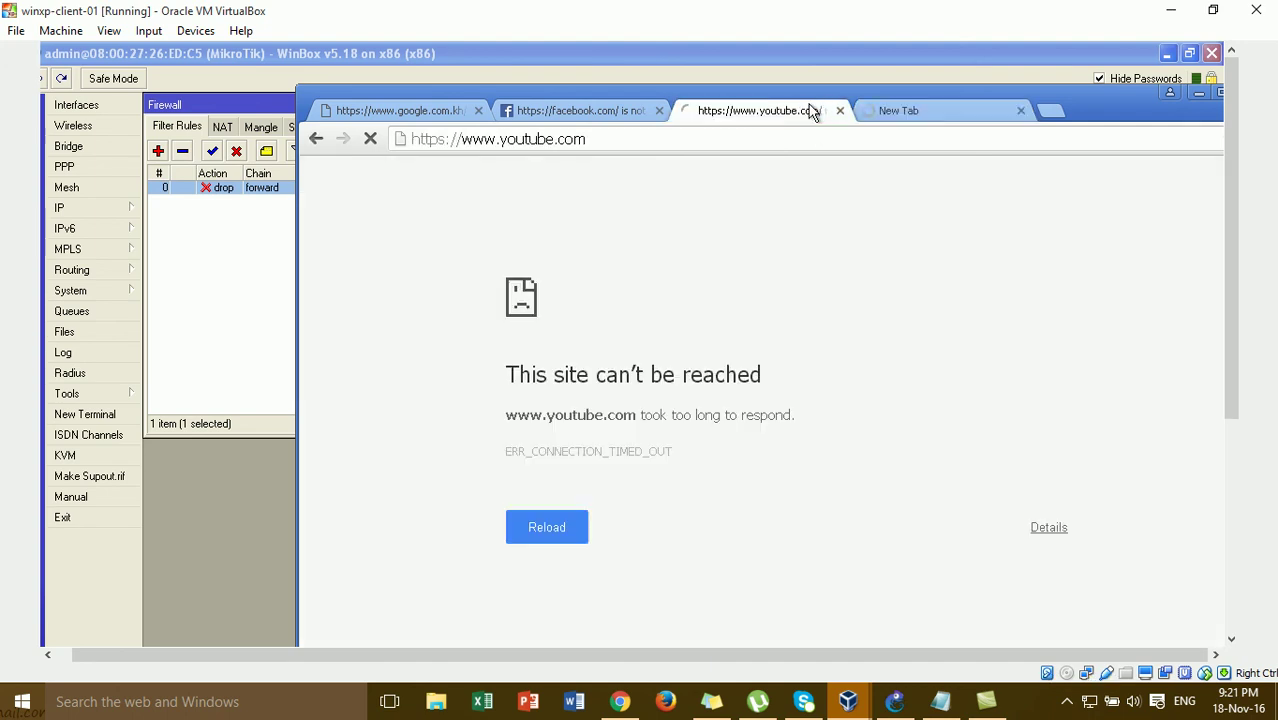
Reopen the forward drop rule in WinBox, set its end time to 09:23:00, and save the rule.
click(267, 245)
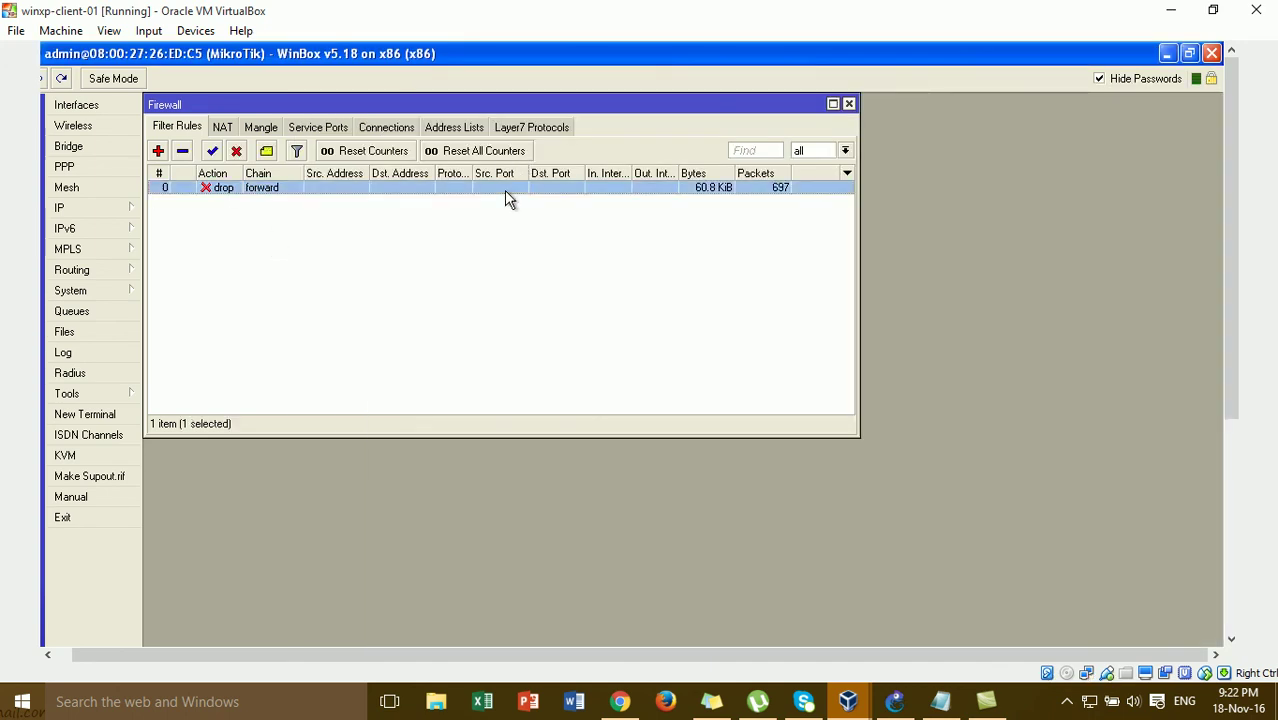
double_click(505, 190)
click(265, 244)
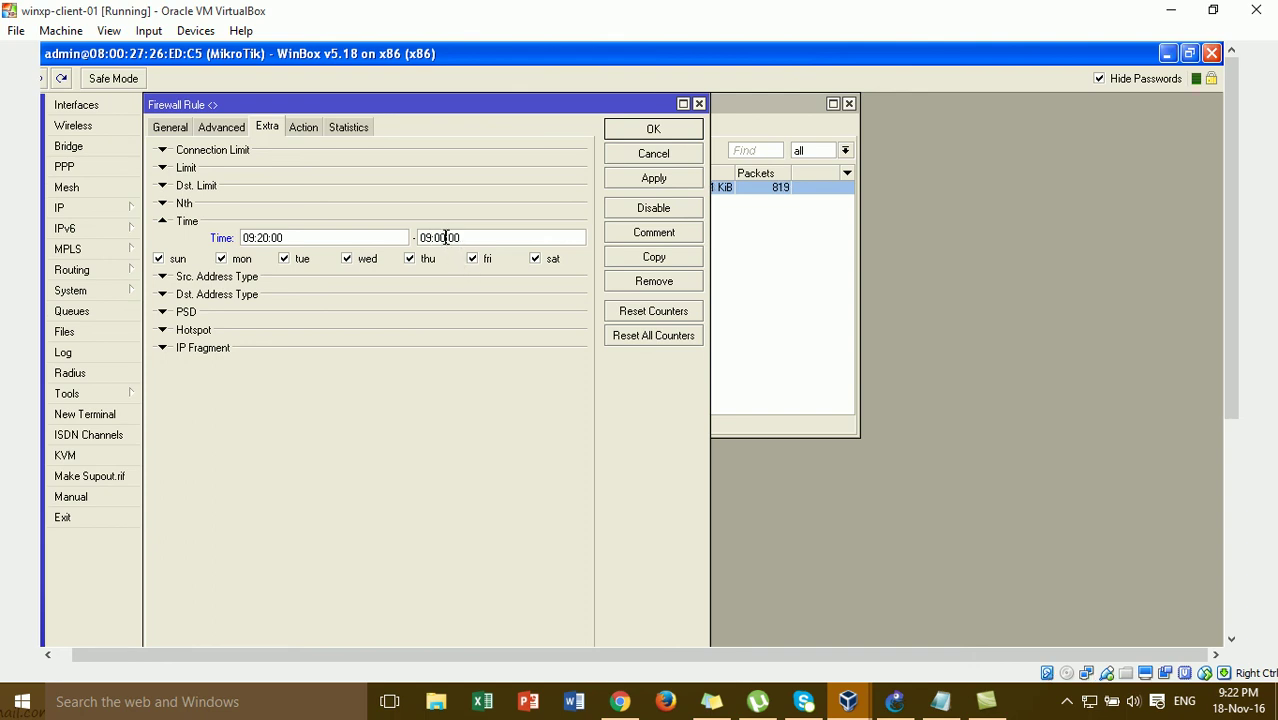
key(BackSpace)
key(BackSpace)
key(BackSpace)
text(23)
click(650, 185)
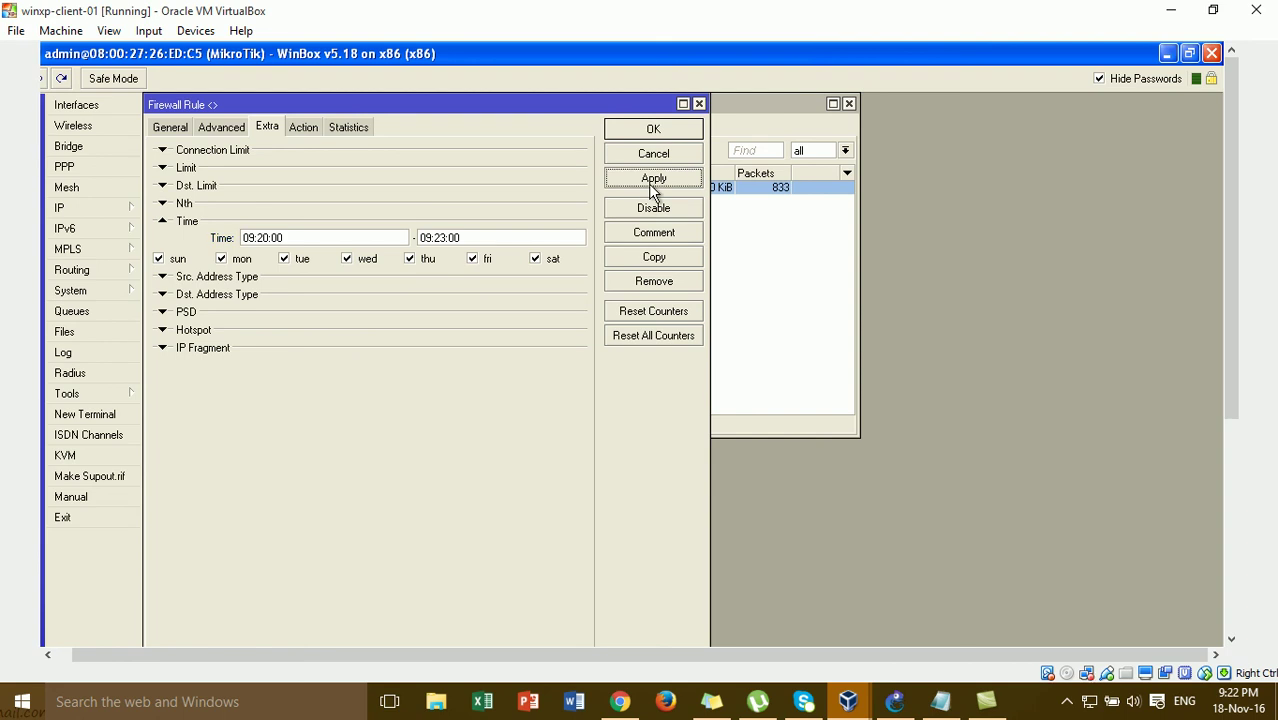
click(655, 131)
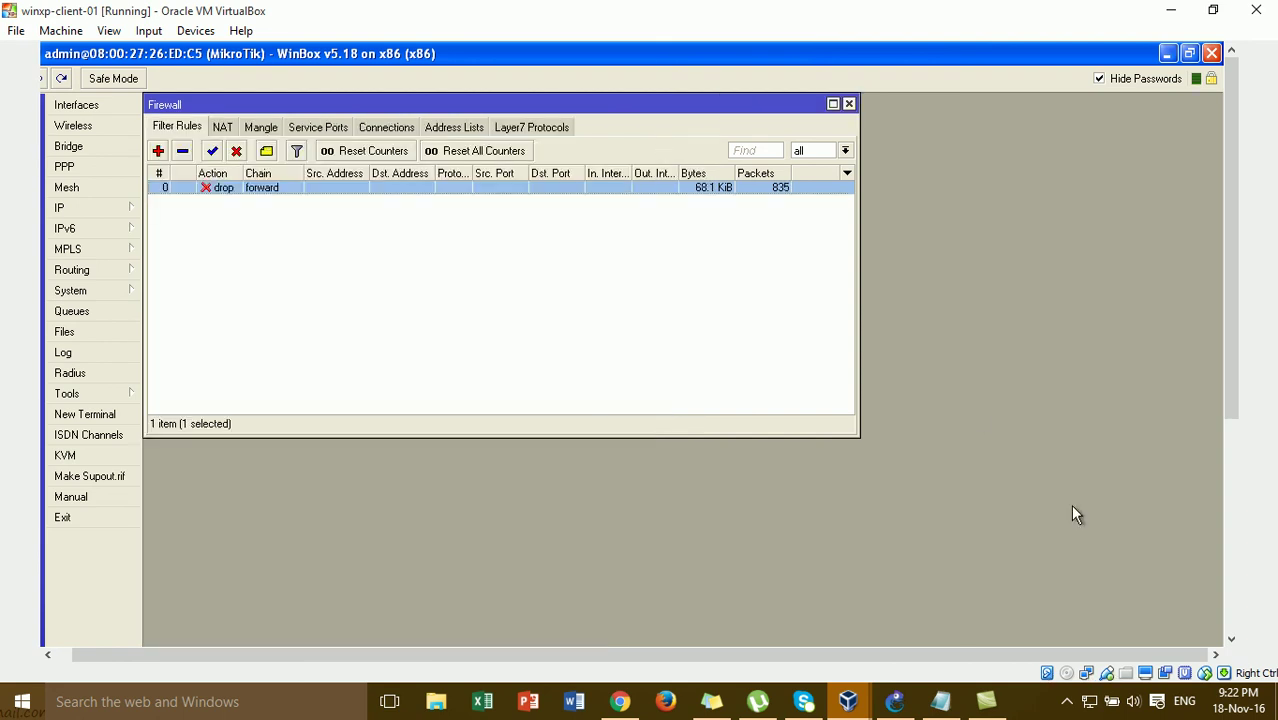
Check the system clock, bring the browser window with the YouTube tab back to the front, and reload YouTube.
mouse_move(1238, 706)
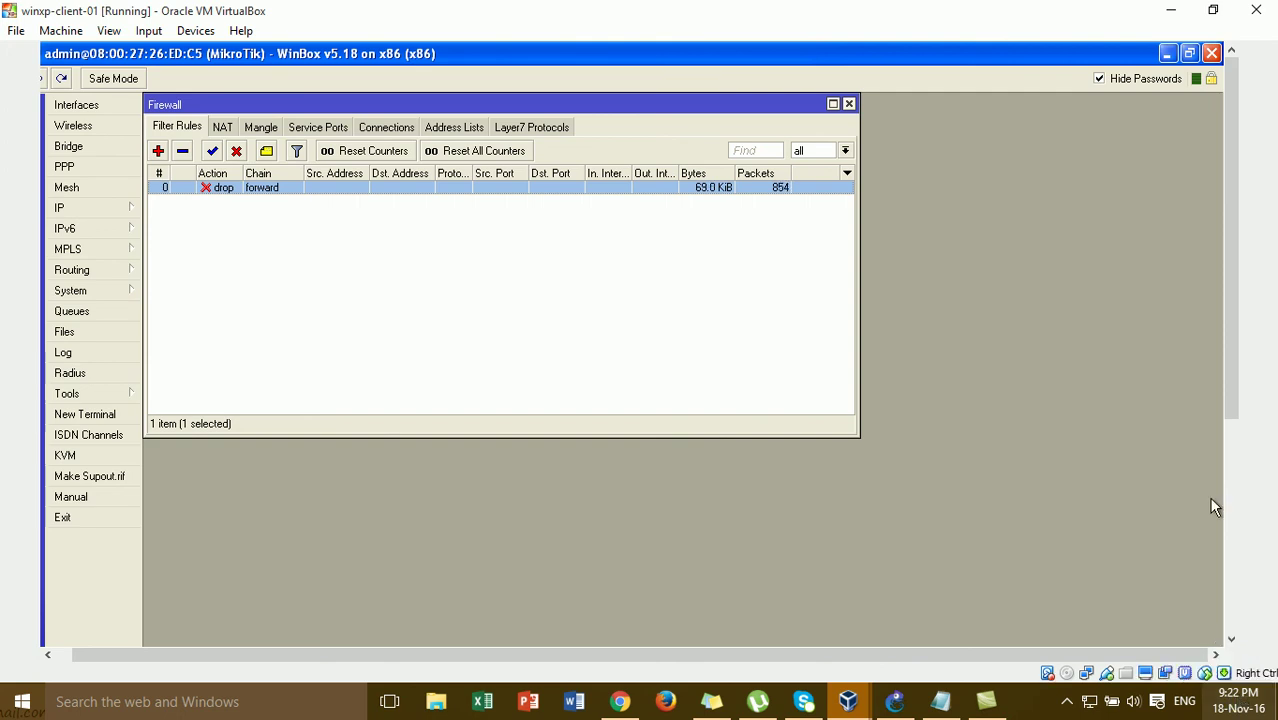
mouse_move(859, 705)
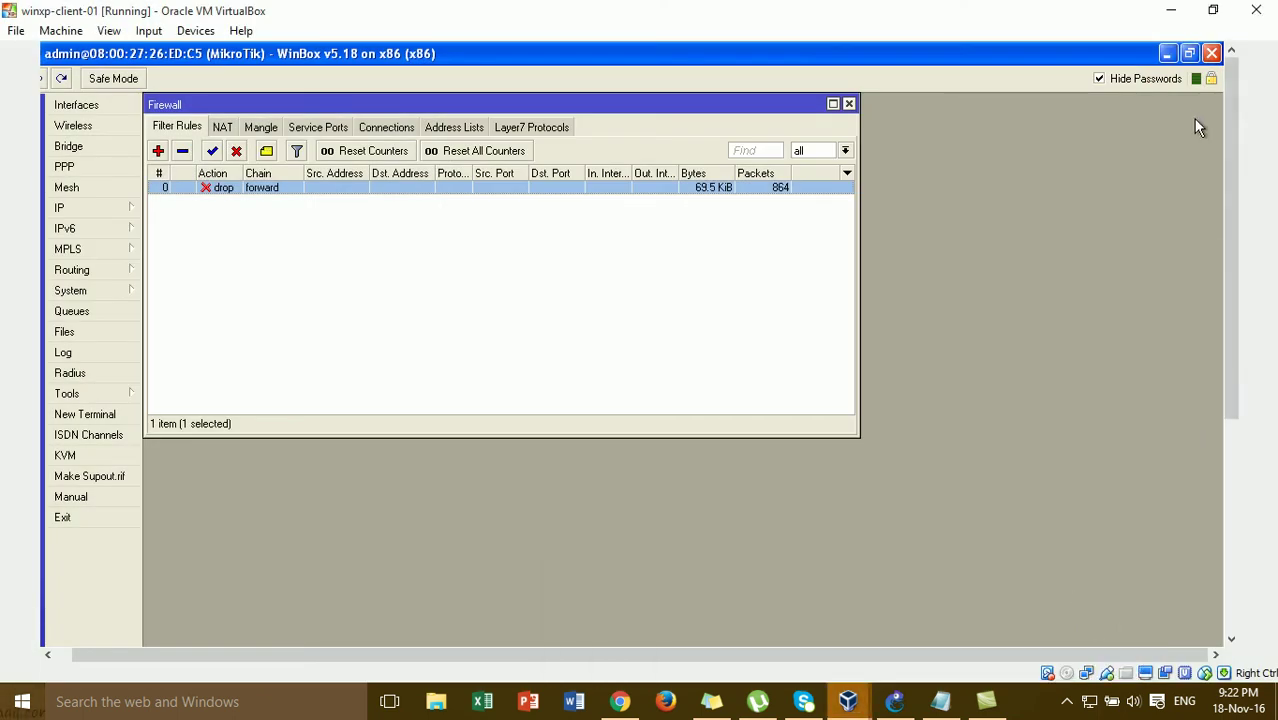
scroll(1230, 168, down, 5)
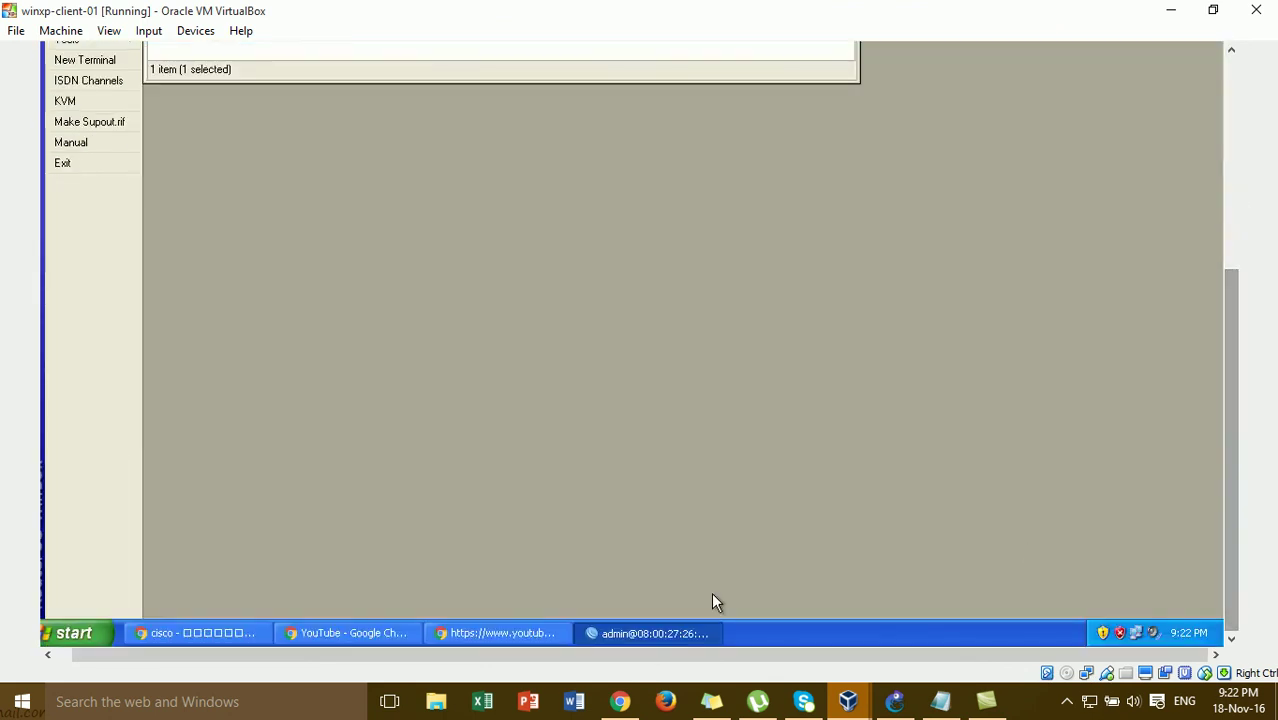
click(518, 638)
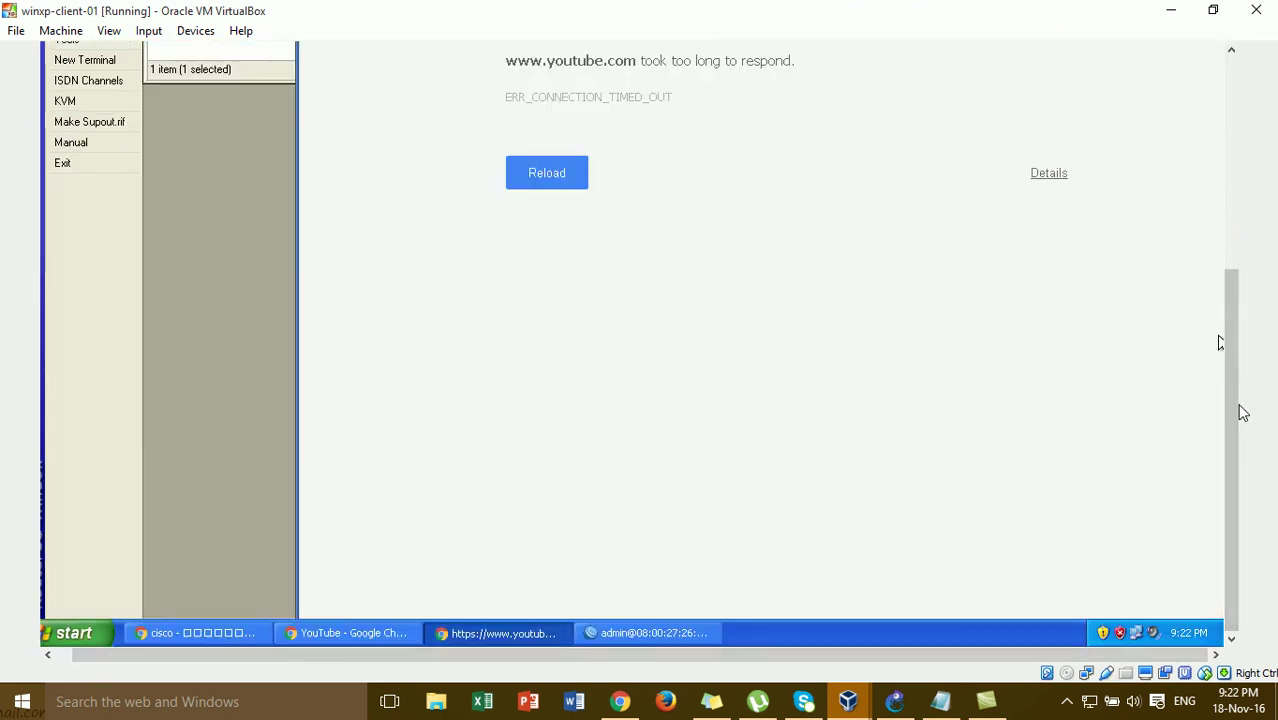
drag(1238, 408, 1228, 147)
click(533, 527)
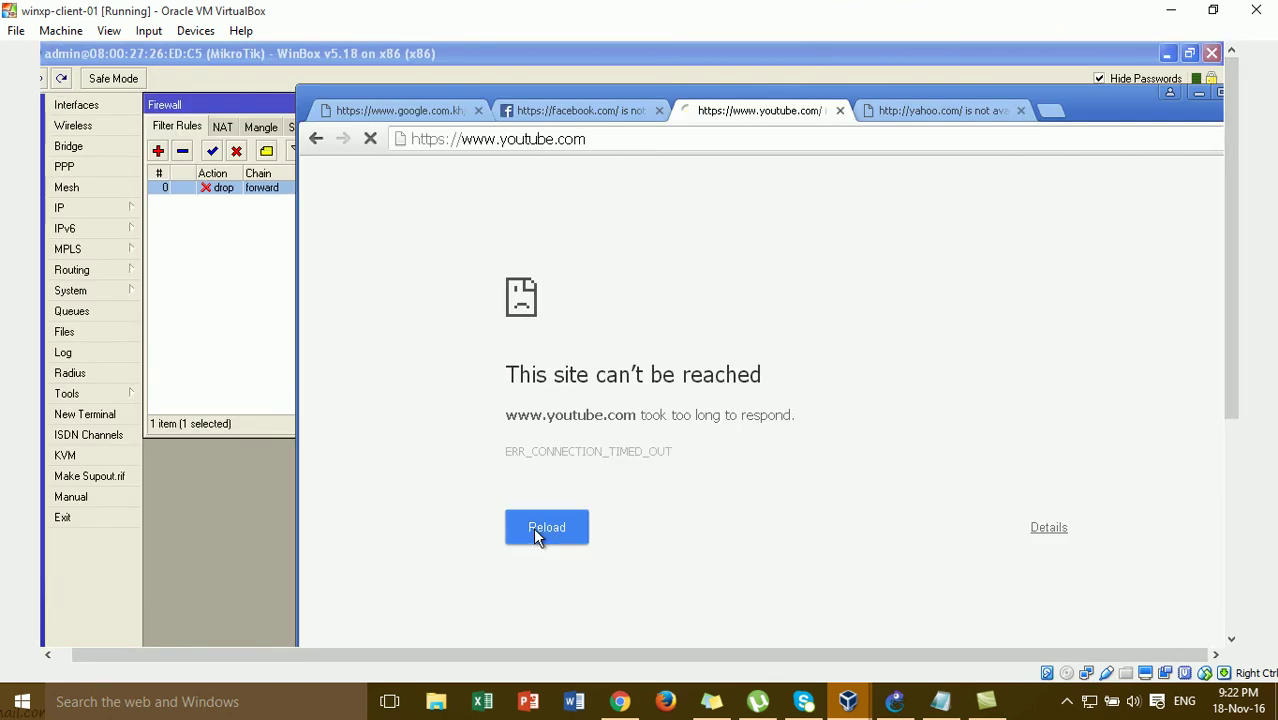
Retry yahoo.com and facebook.com in their existing tabs to test whether access has returned.
click(912, 113)
click(913, 134)
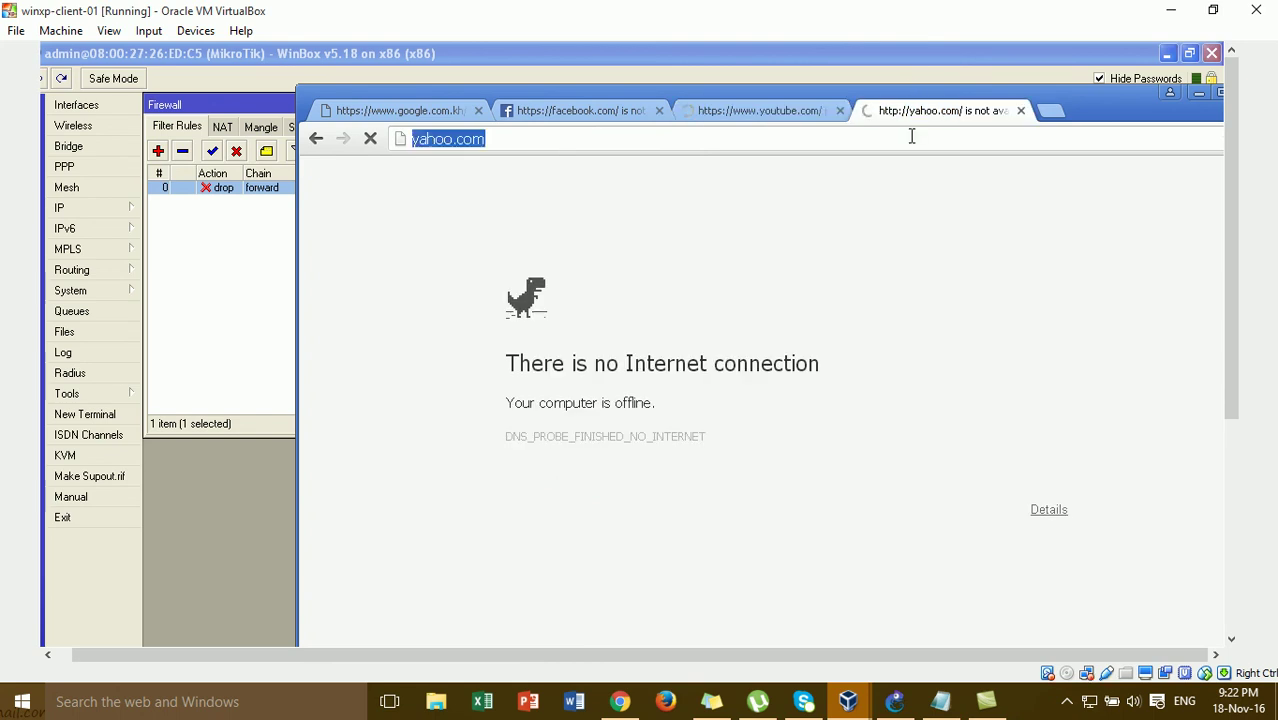
click(816, 110)
click(585, 113)
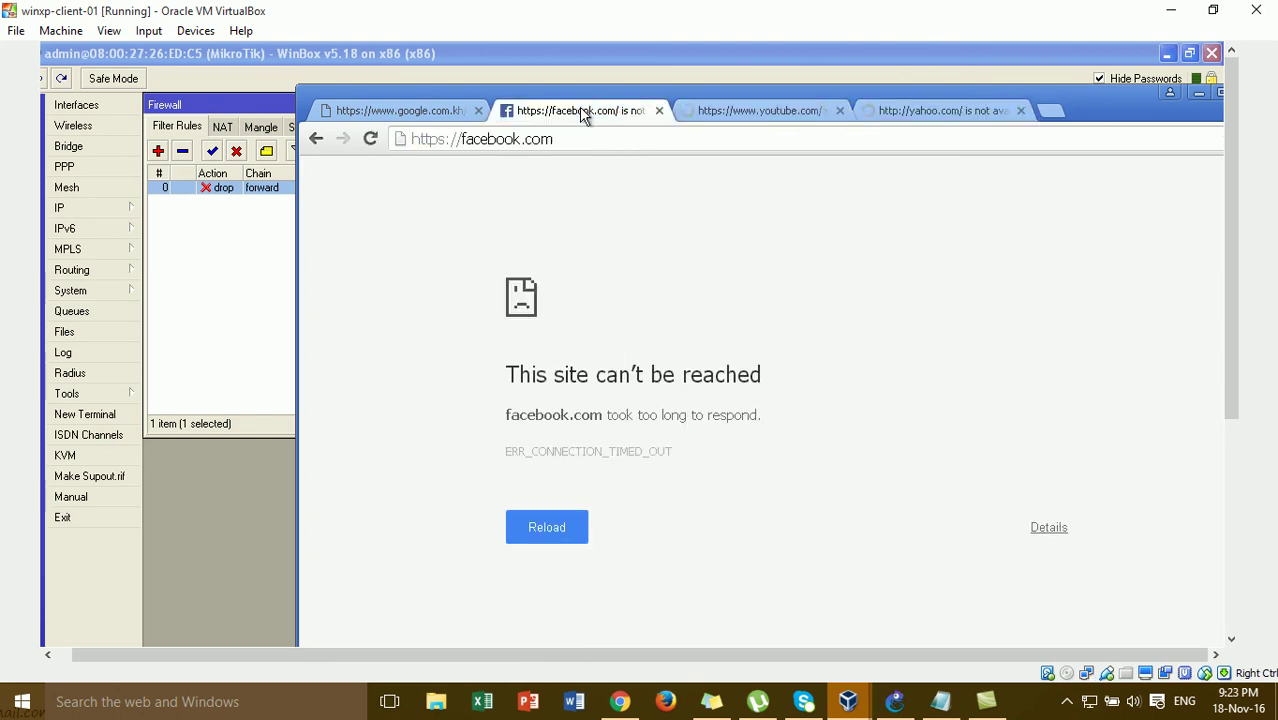
click(604, 139)
key(Return)
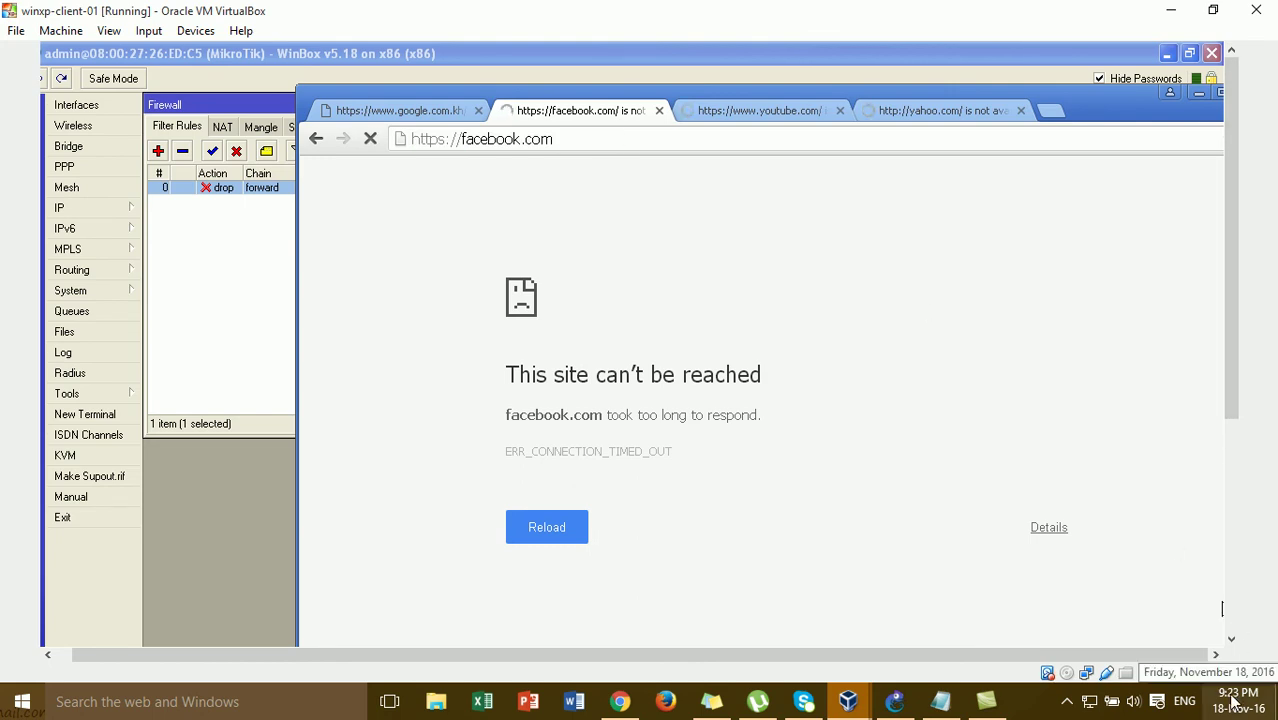
Check the Yahoo, YouTube and Facebook tabs, and reload the Google search for "cisco k".
click(919, 108)
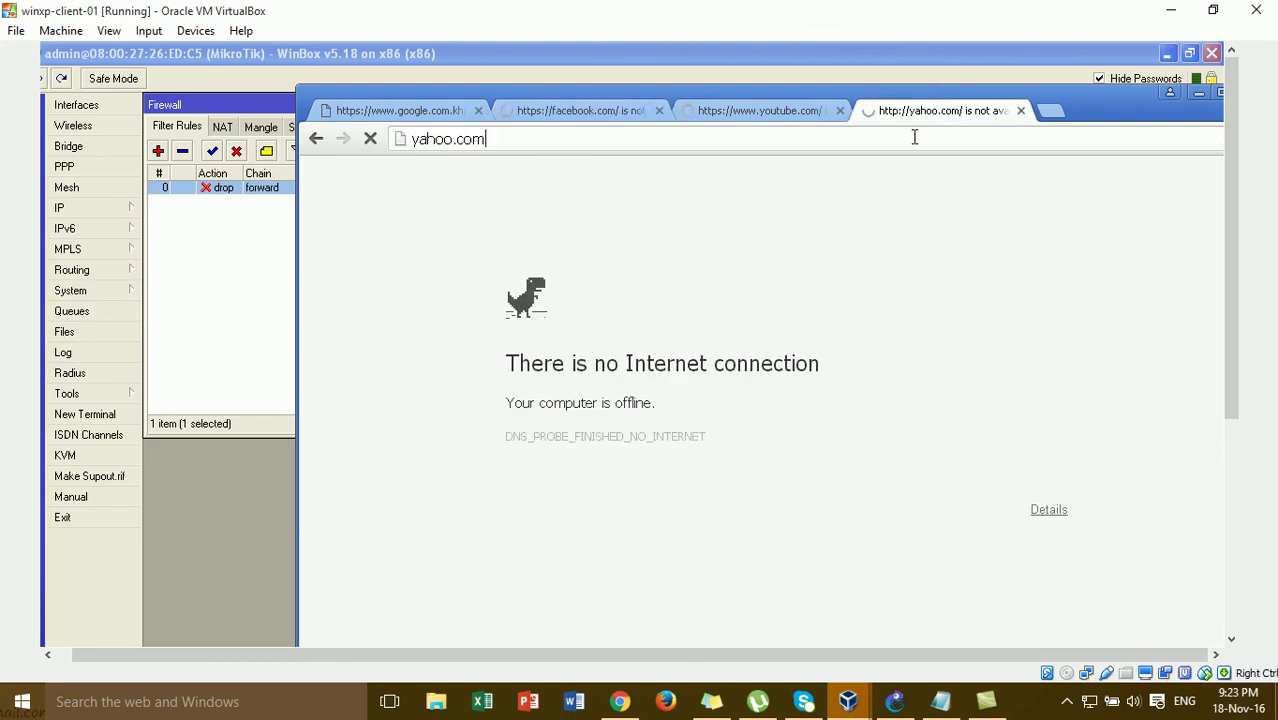
click(810, 112)
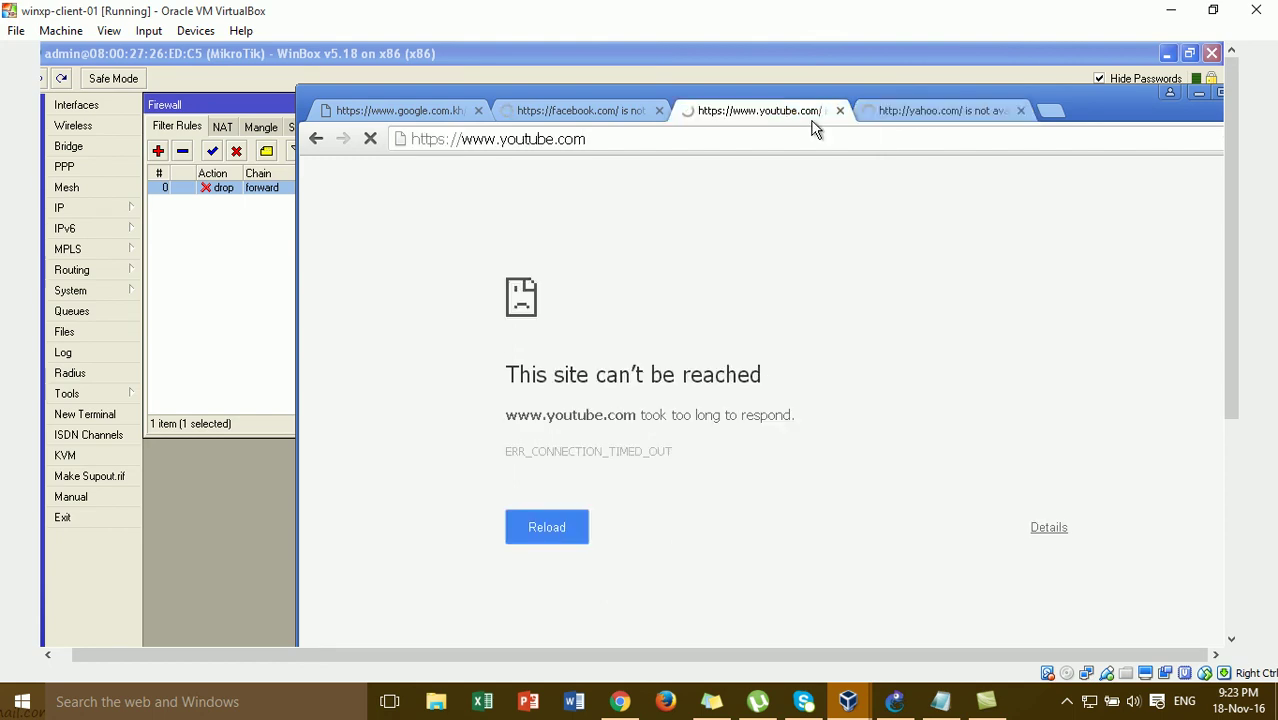
click(621, 112)
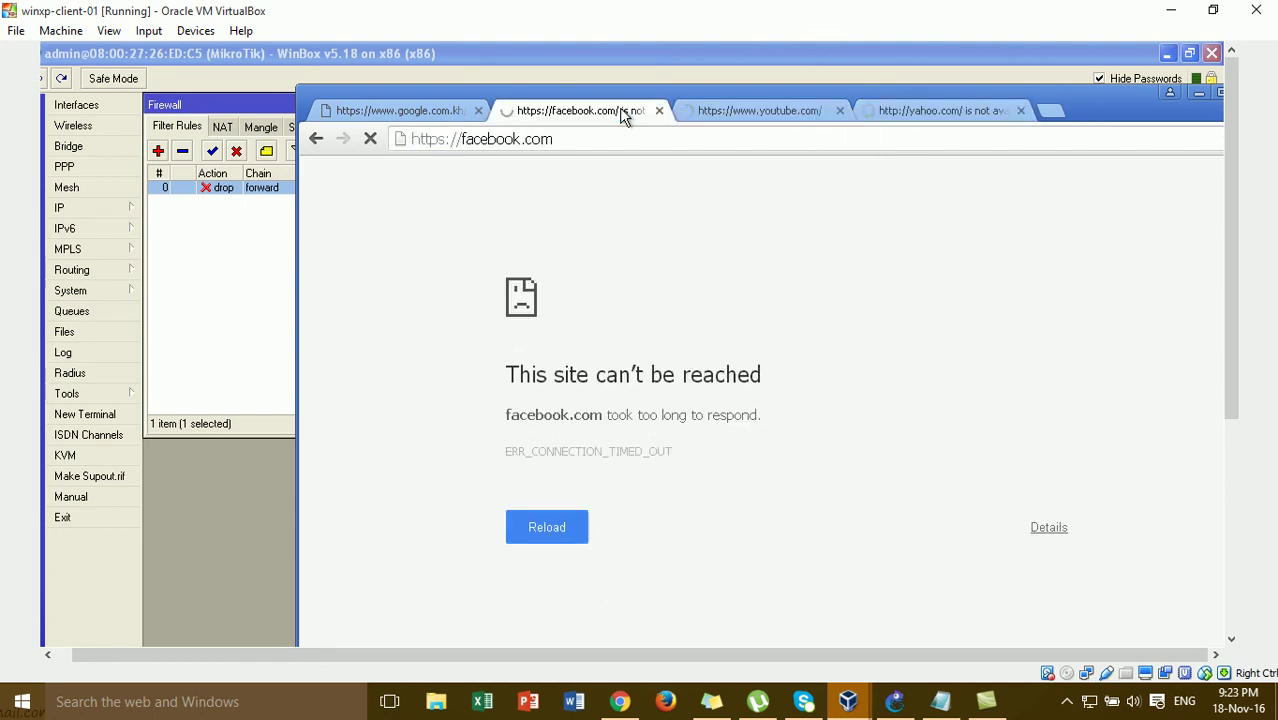
click(428, 114)
click(481, 140)
key(Return)
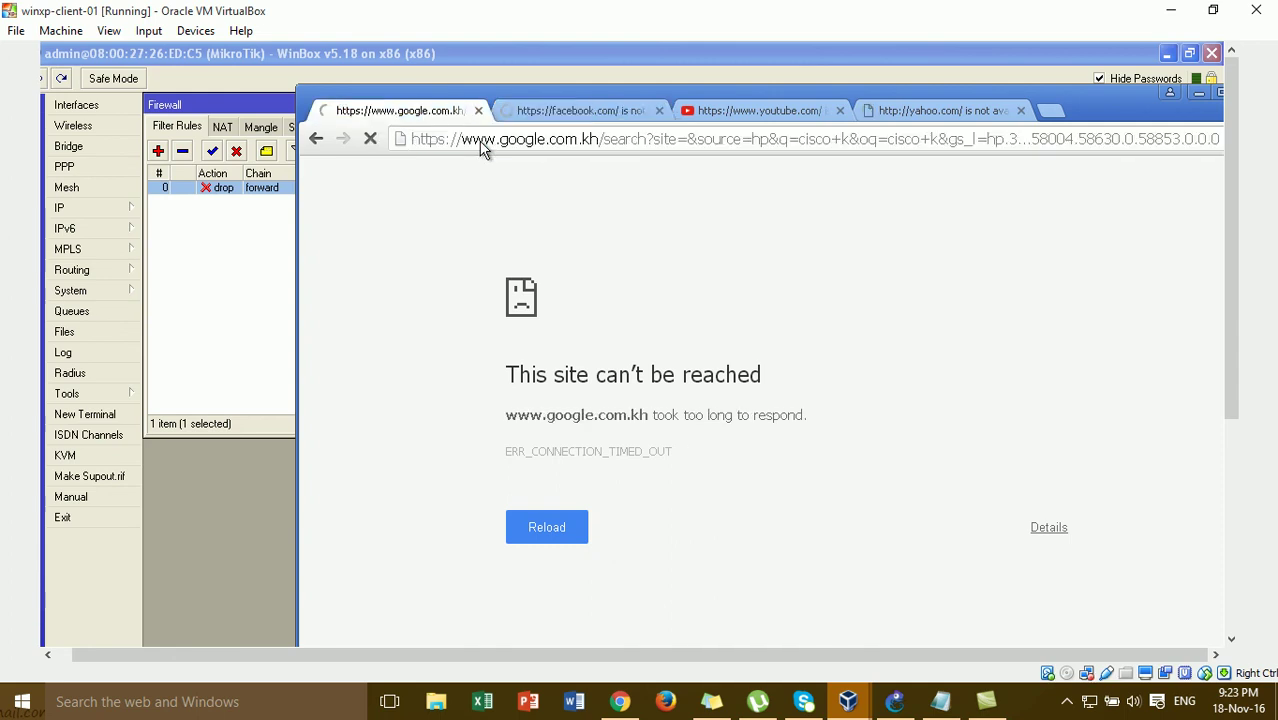
Reload facebook.com, and open the Cisco Systems investor relations result from the Google search for "cisco k".
click(566, 110)
click(694, 138)
key(Return)
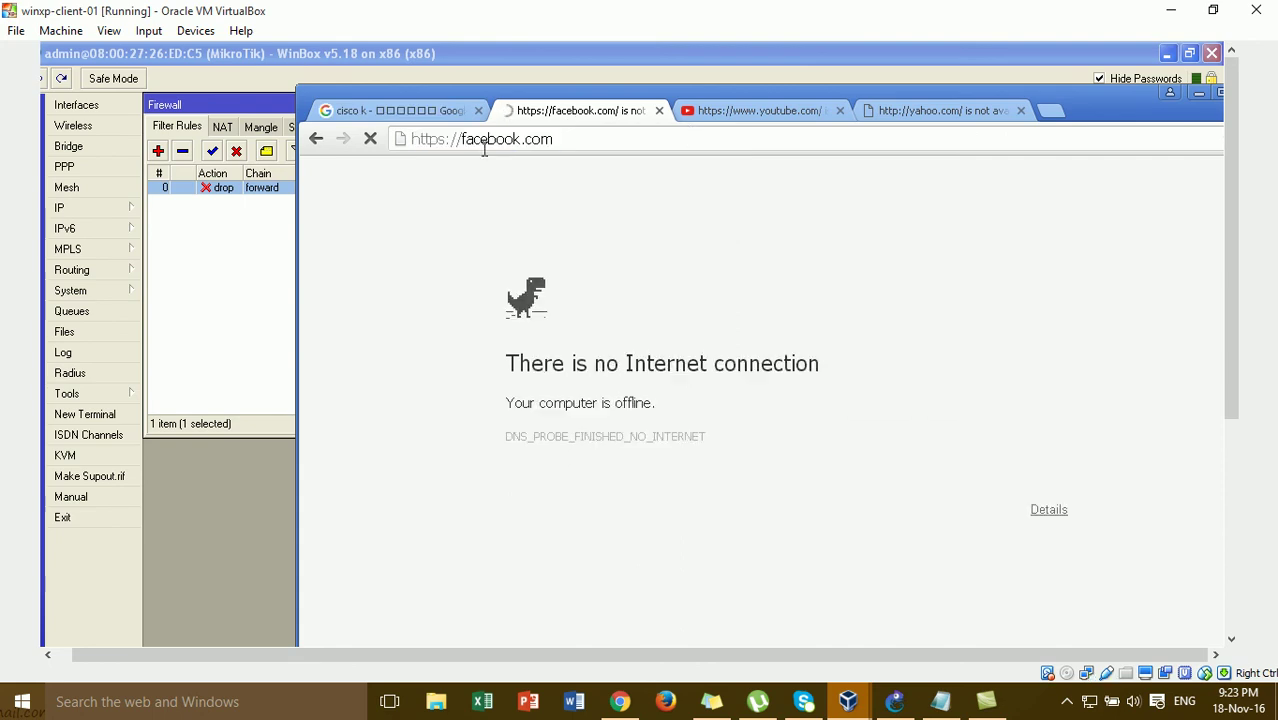
click(440, 112)
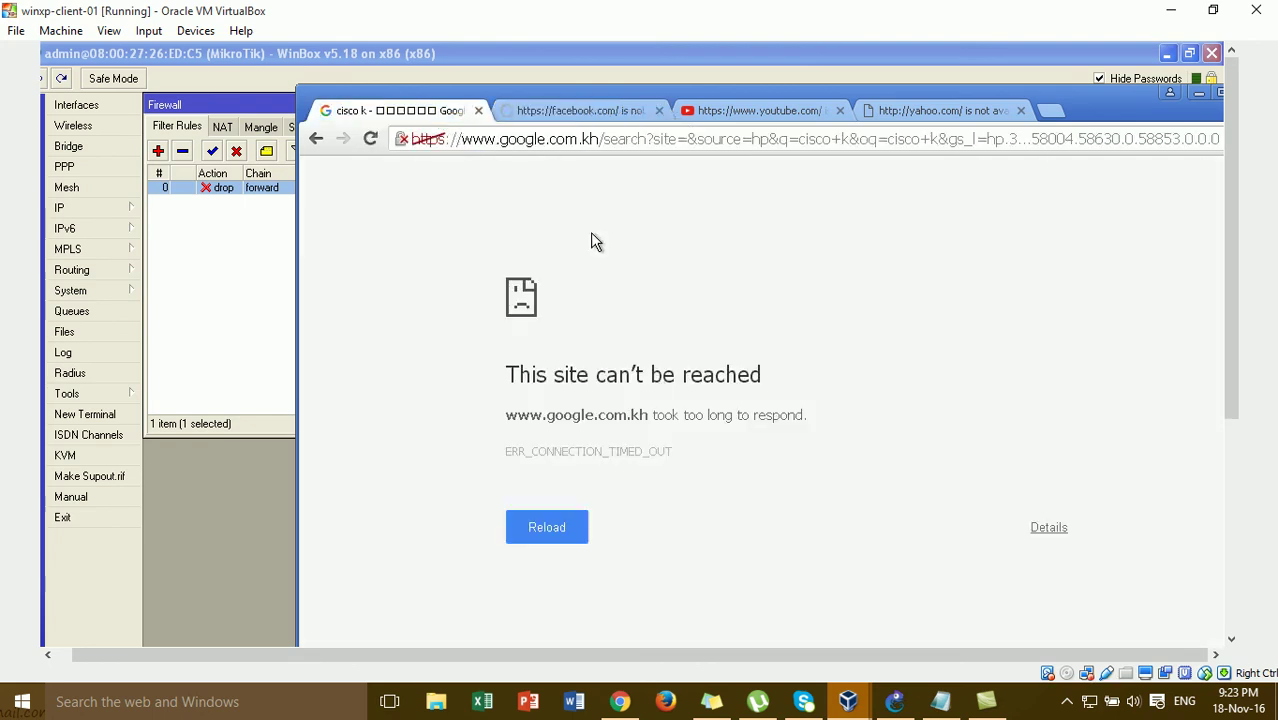
click(576, 529)
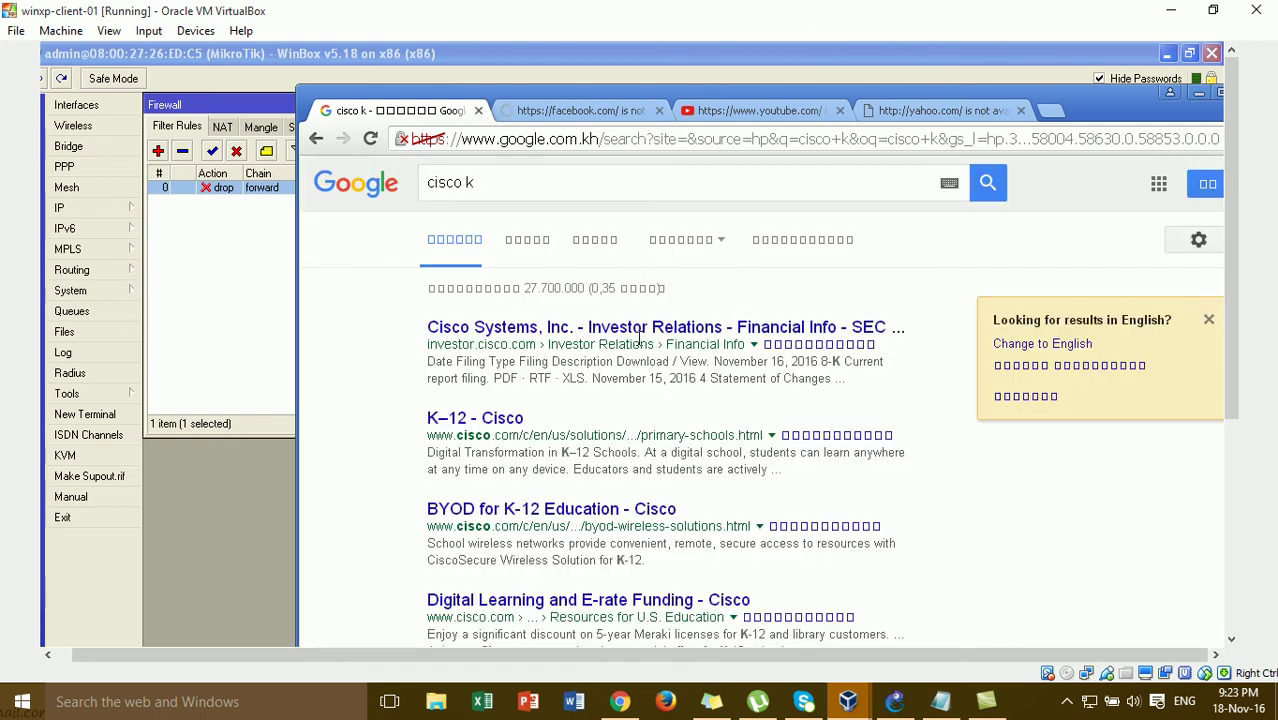
drag(642, 343, 650, 340)
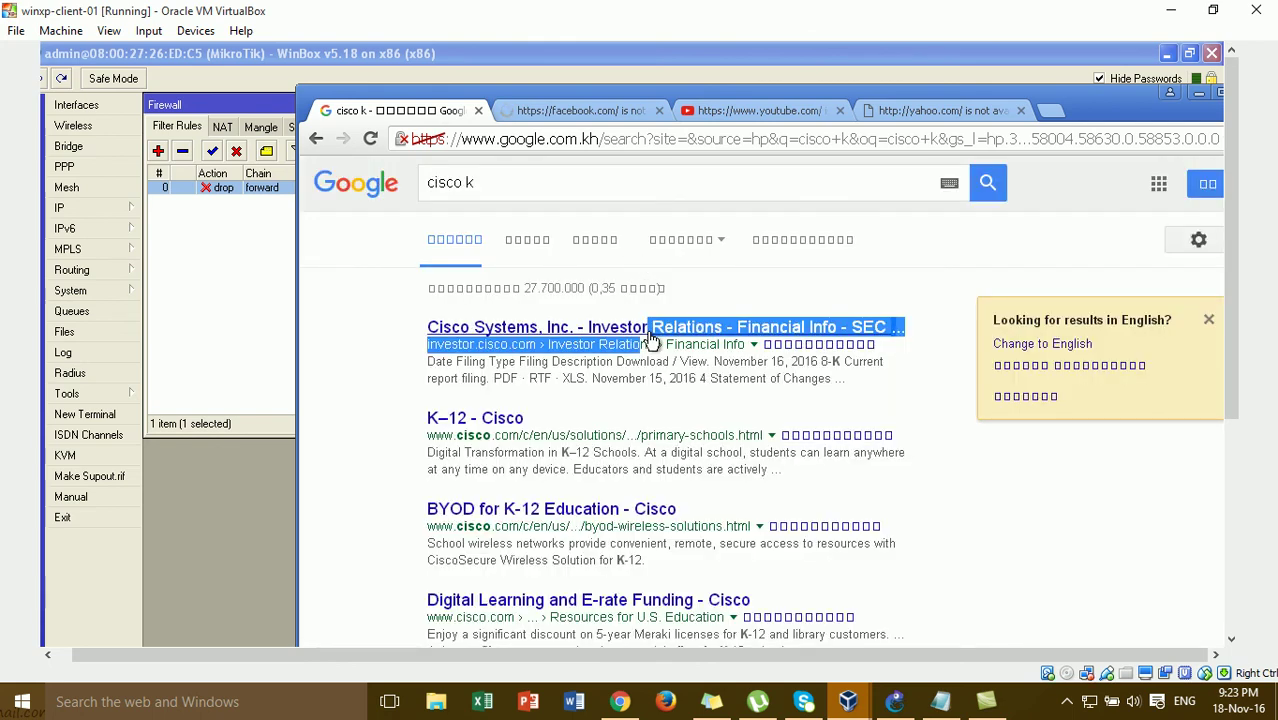
Check the Facebook and Cisco tabs, and reload youtube.com and yahoo.com in their tabs.
click(625, 114)
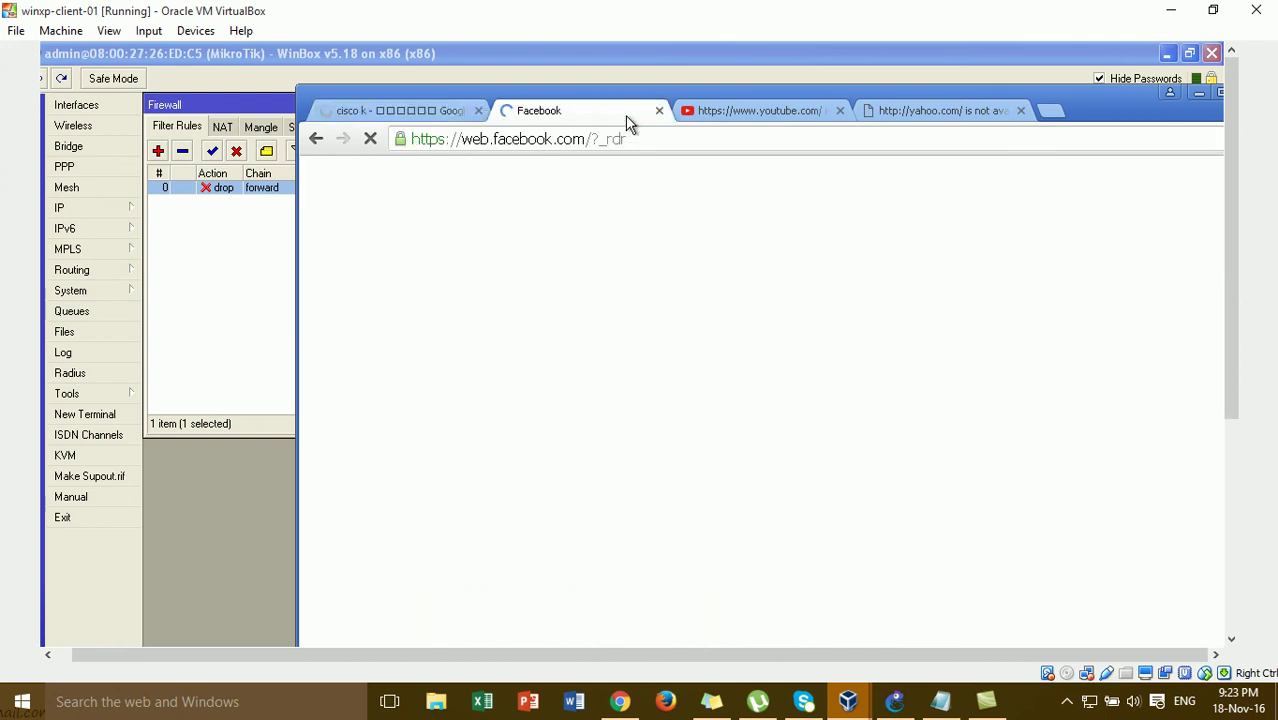
click(711, 138)
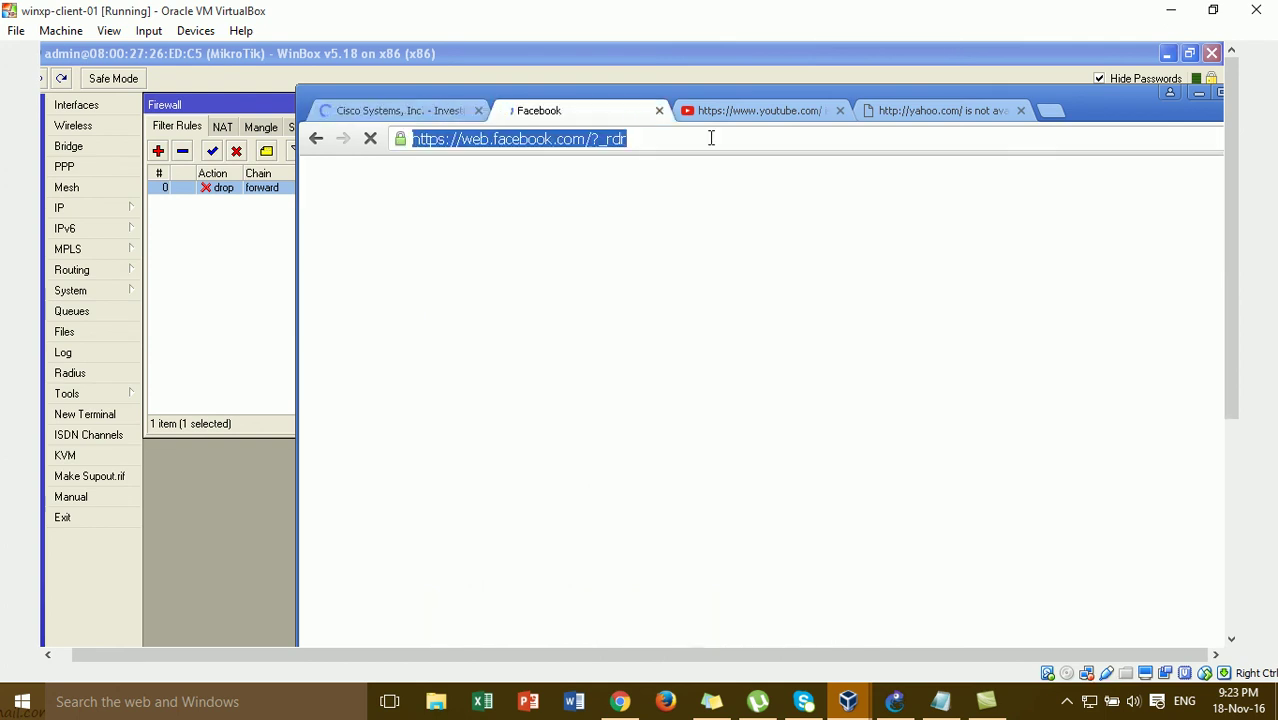
click(733, 108)
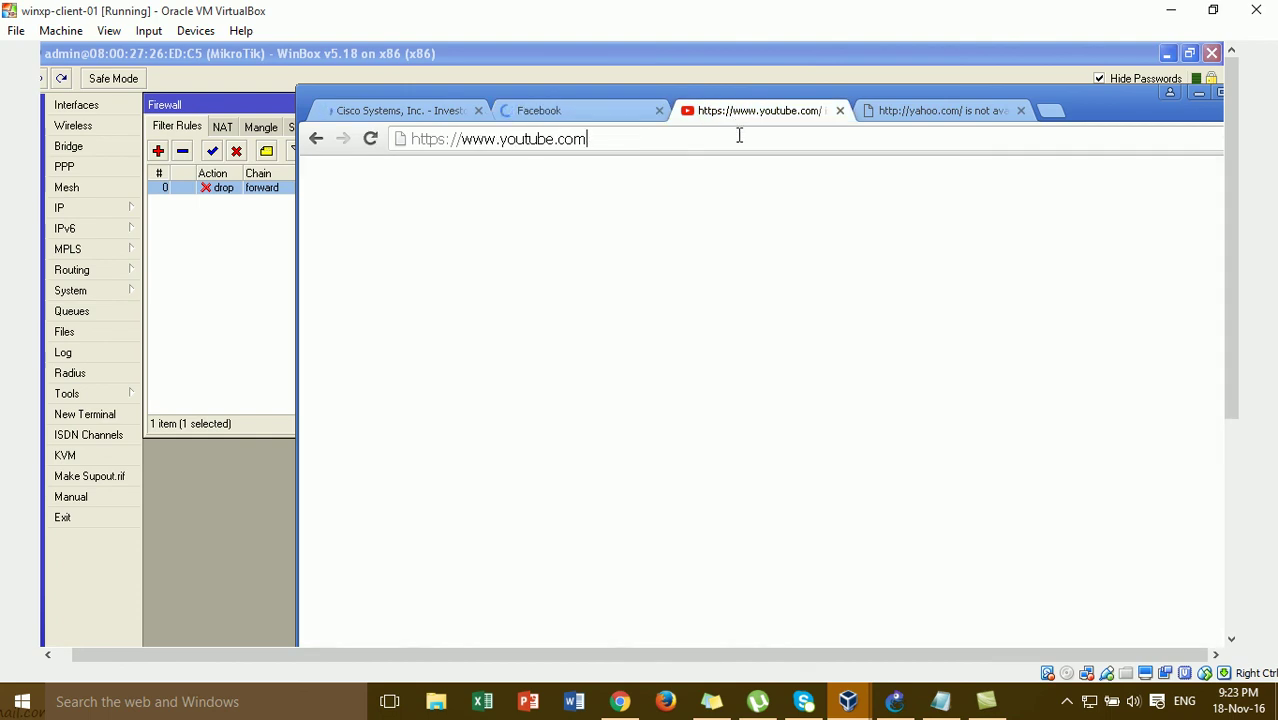
click(889, 116)
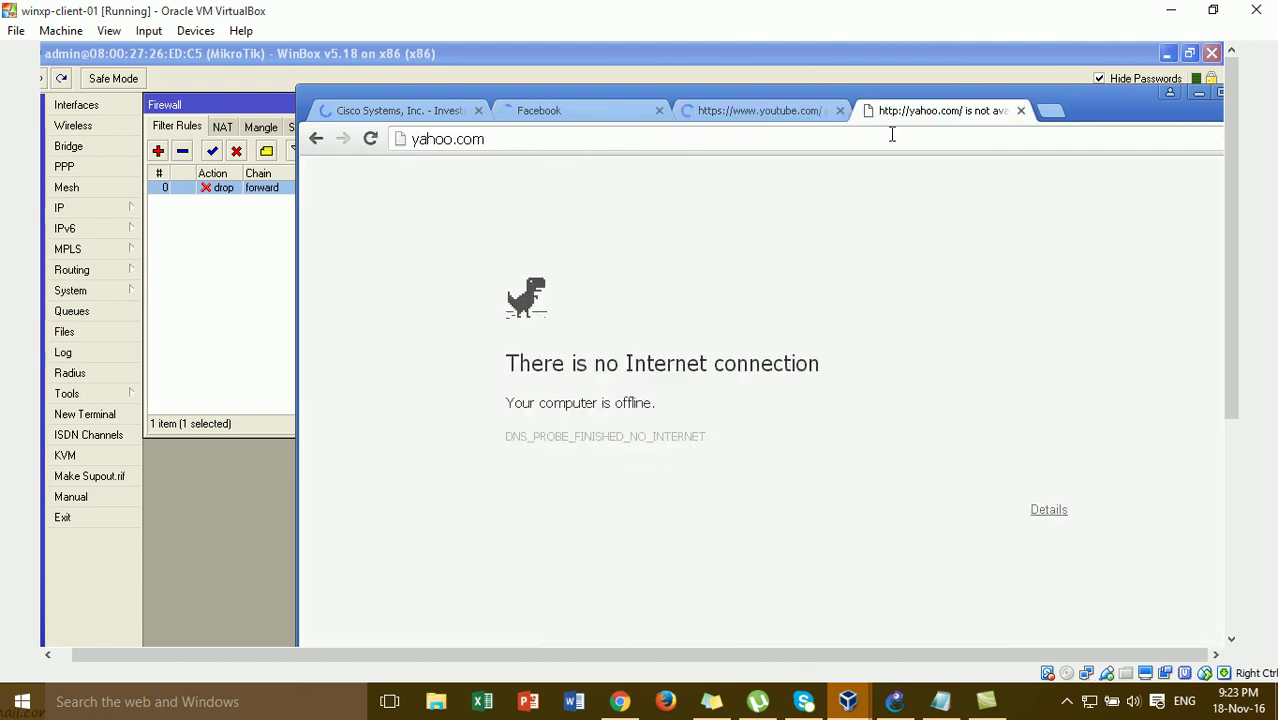
click(423, 124)
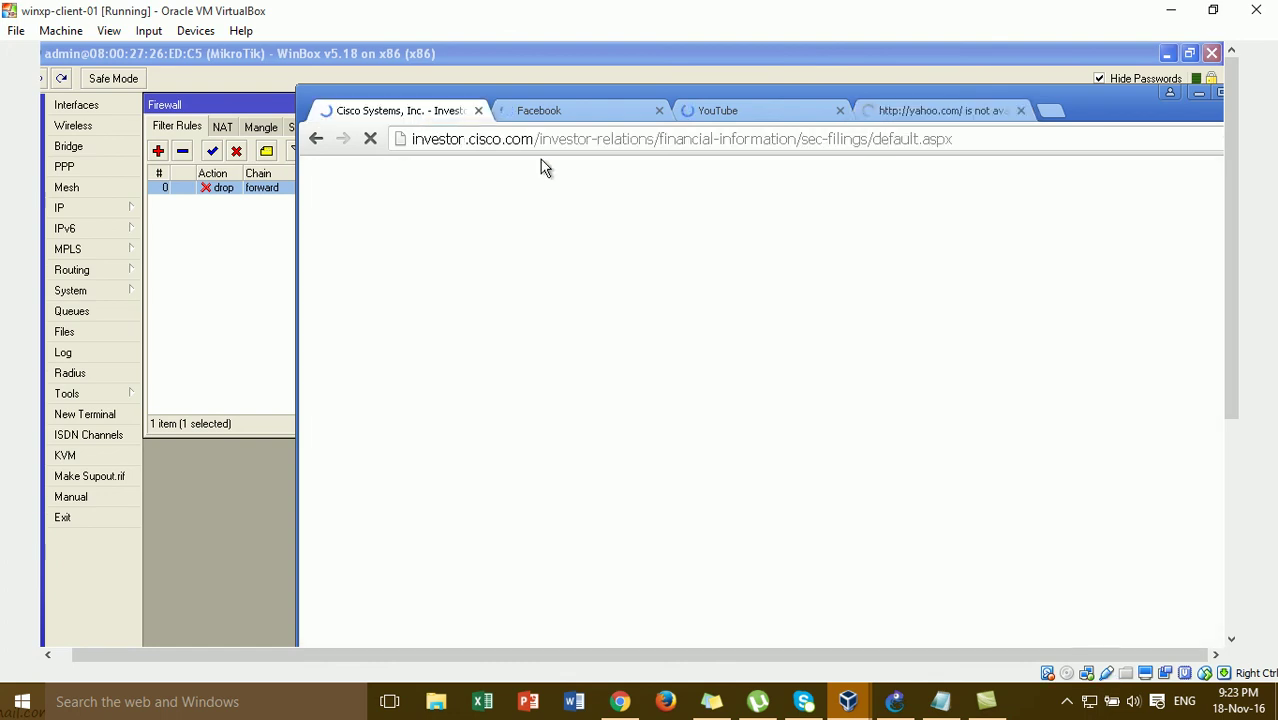
click(874, 115)
Reopen the forward drop rule in WinBox, compare its time range with the system clock, and close the rule.
click(237, 281)
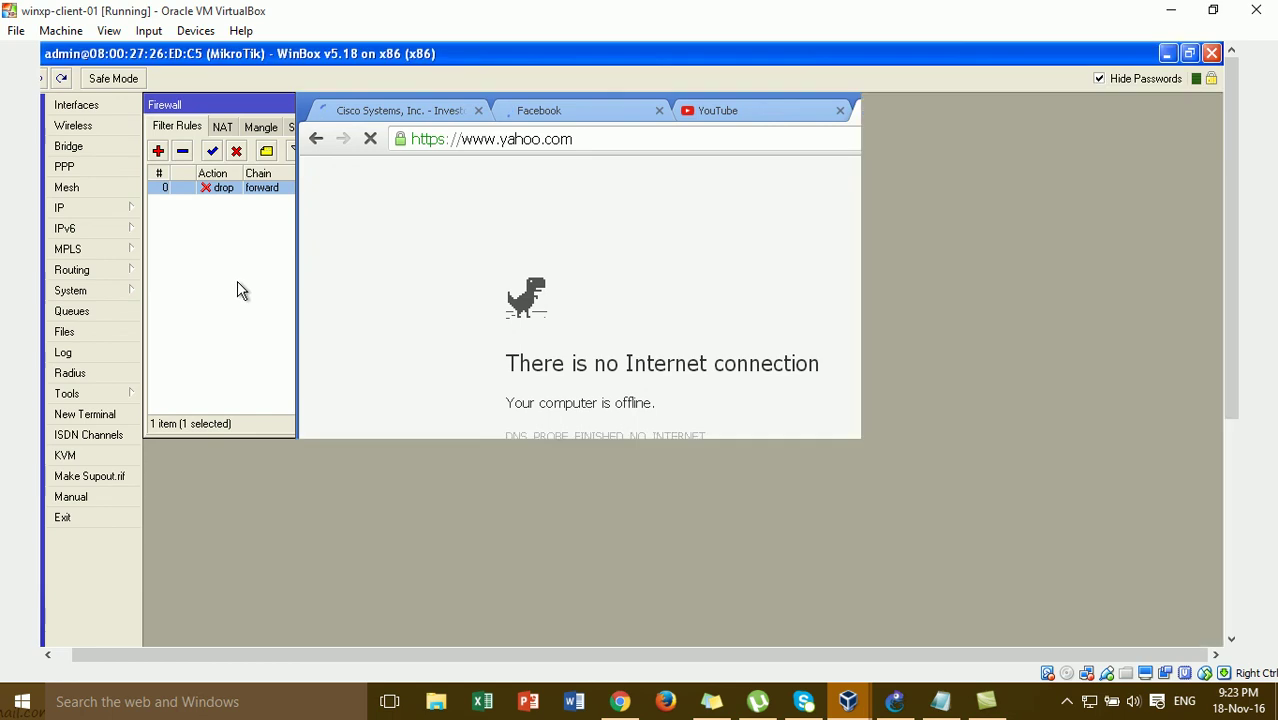
double_click(337, 192)
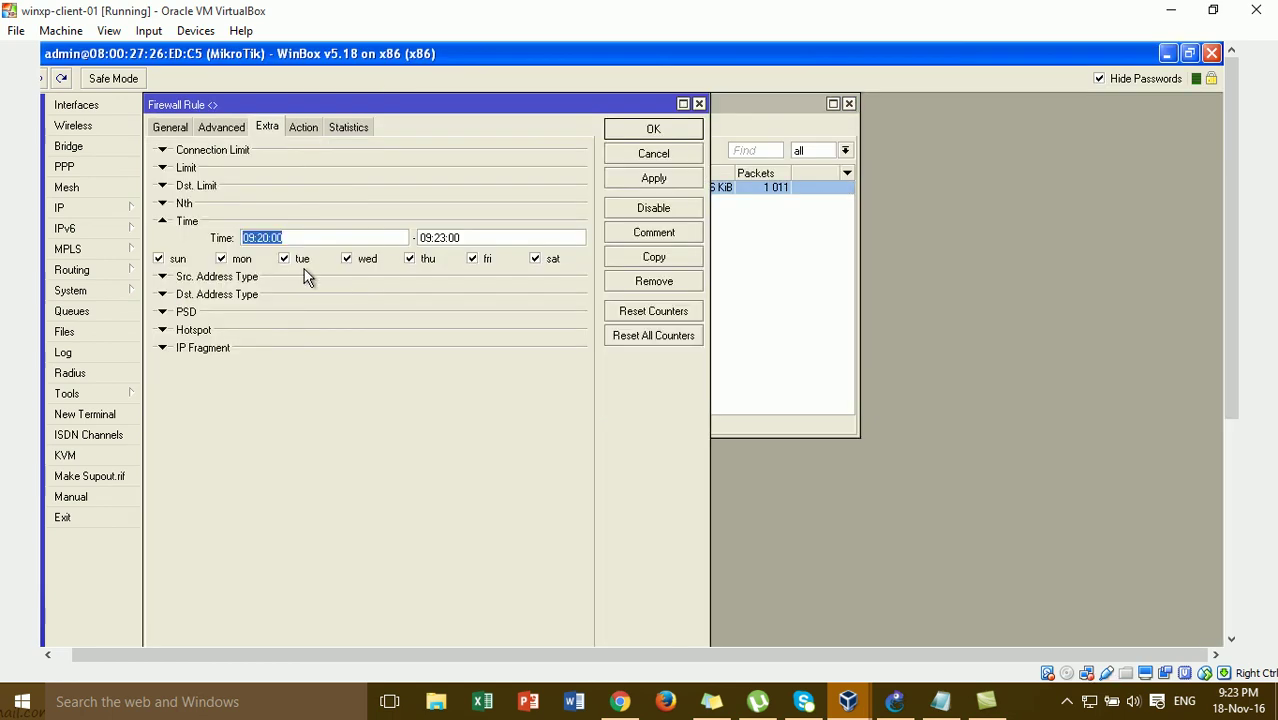
click(258, 238)
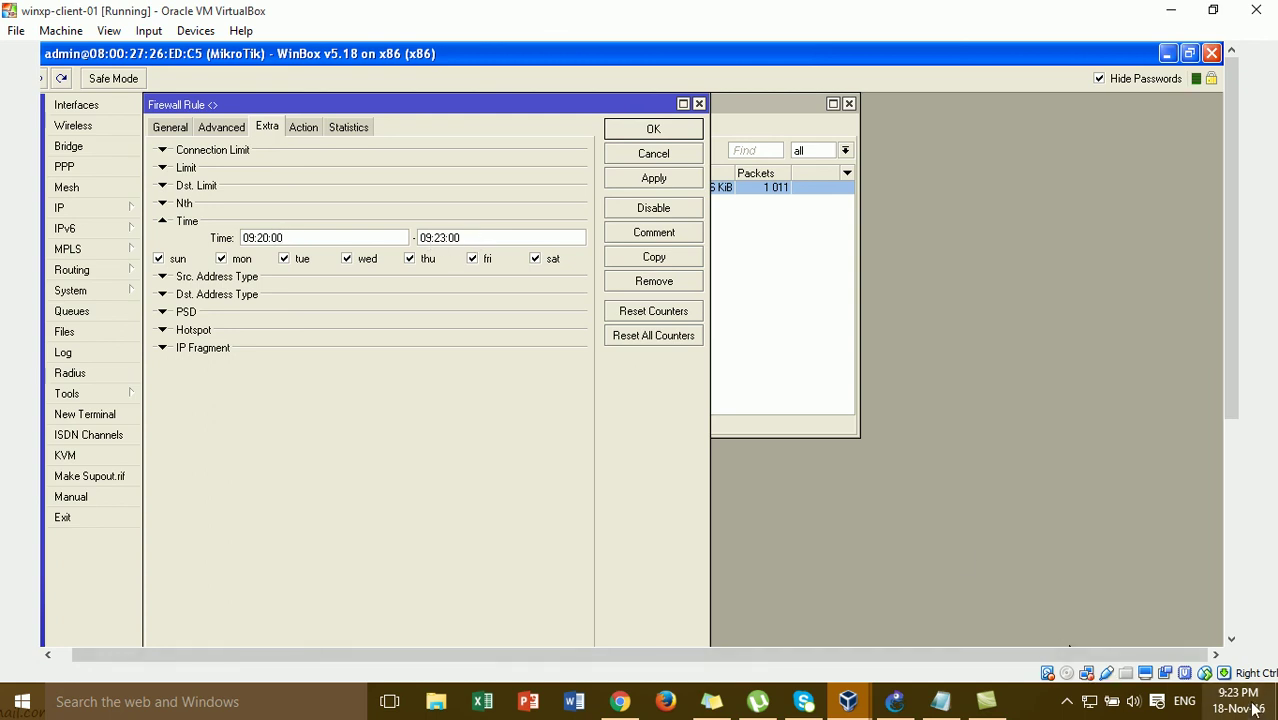
mouse_move(1237, 705)
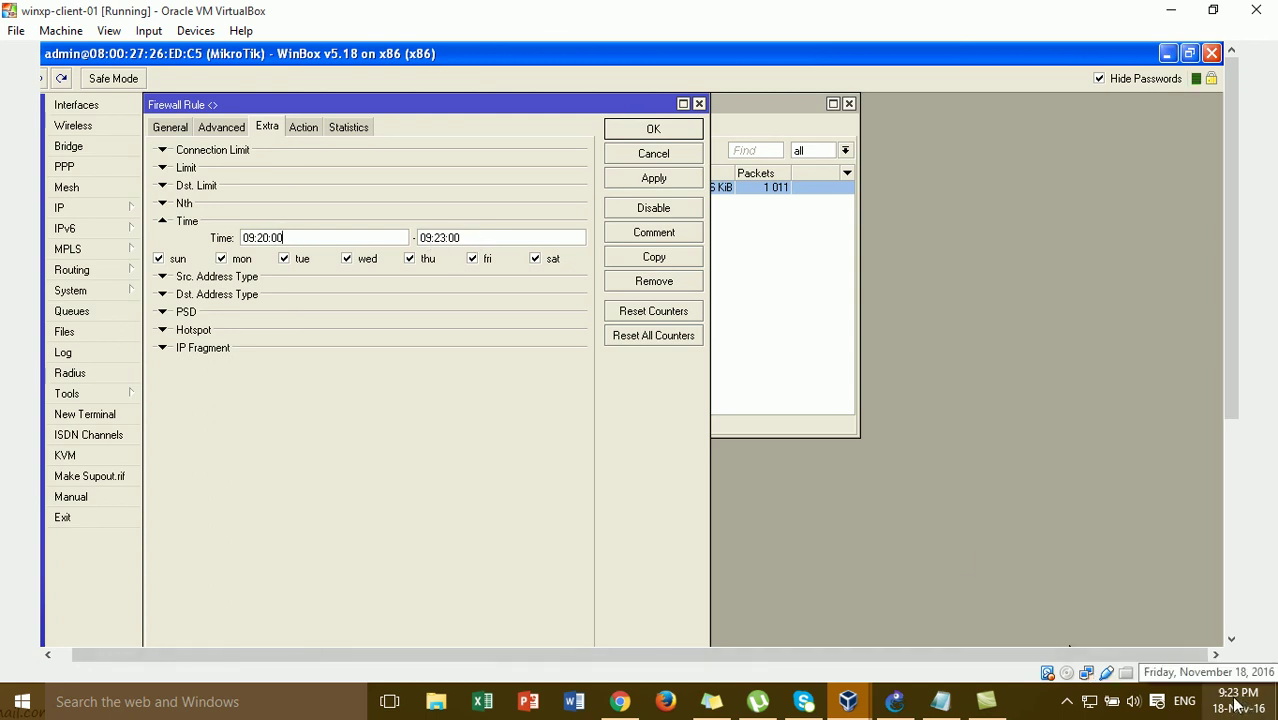
click(770, 265)
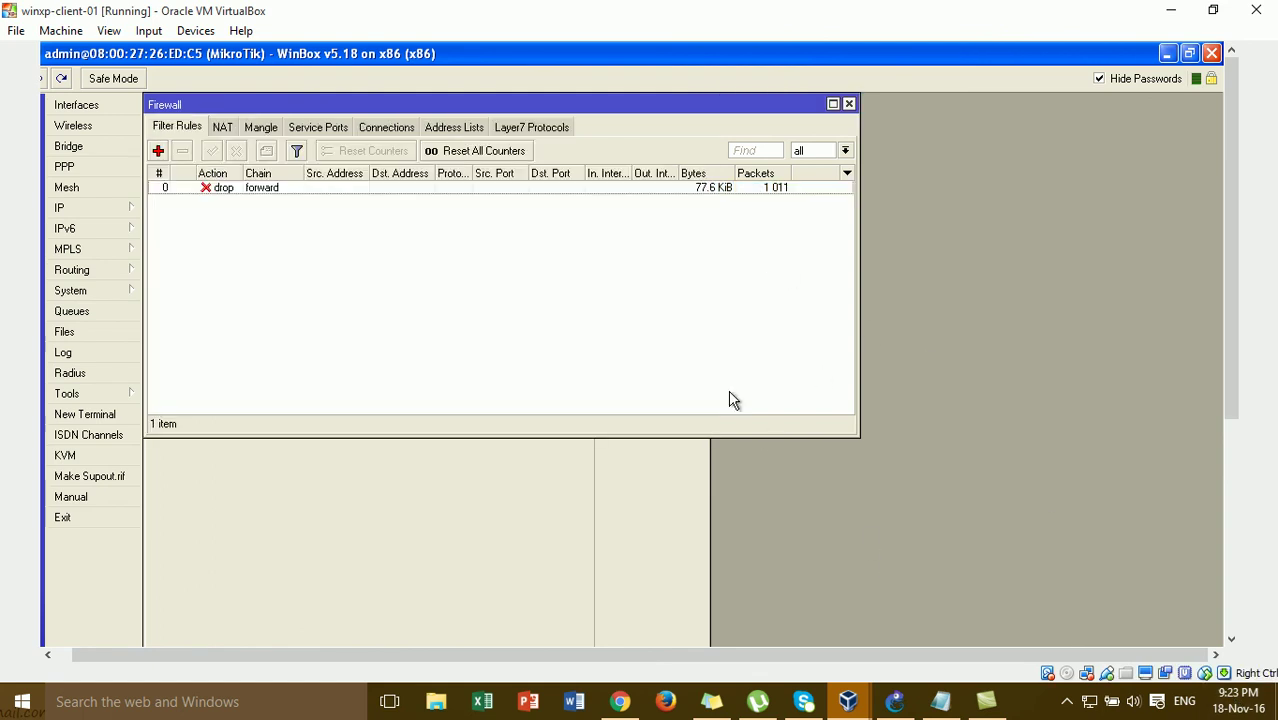
double_click(330, 189)
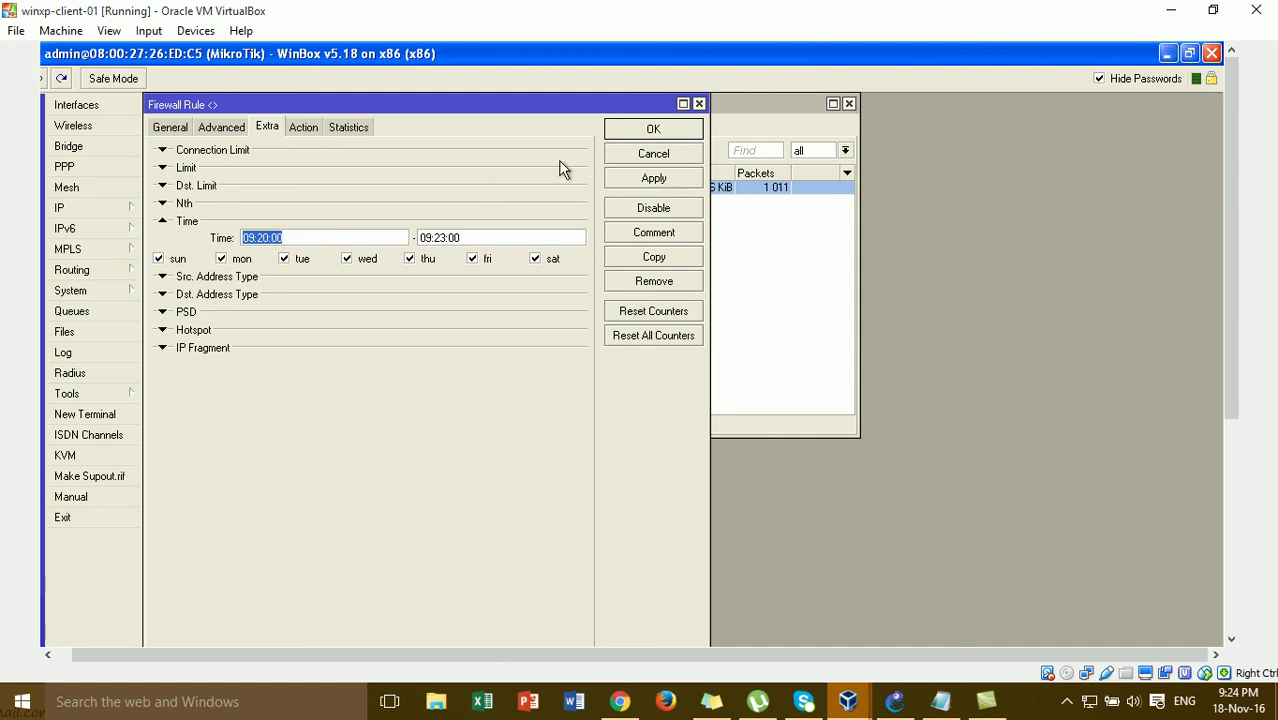
click(630, 126)
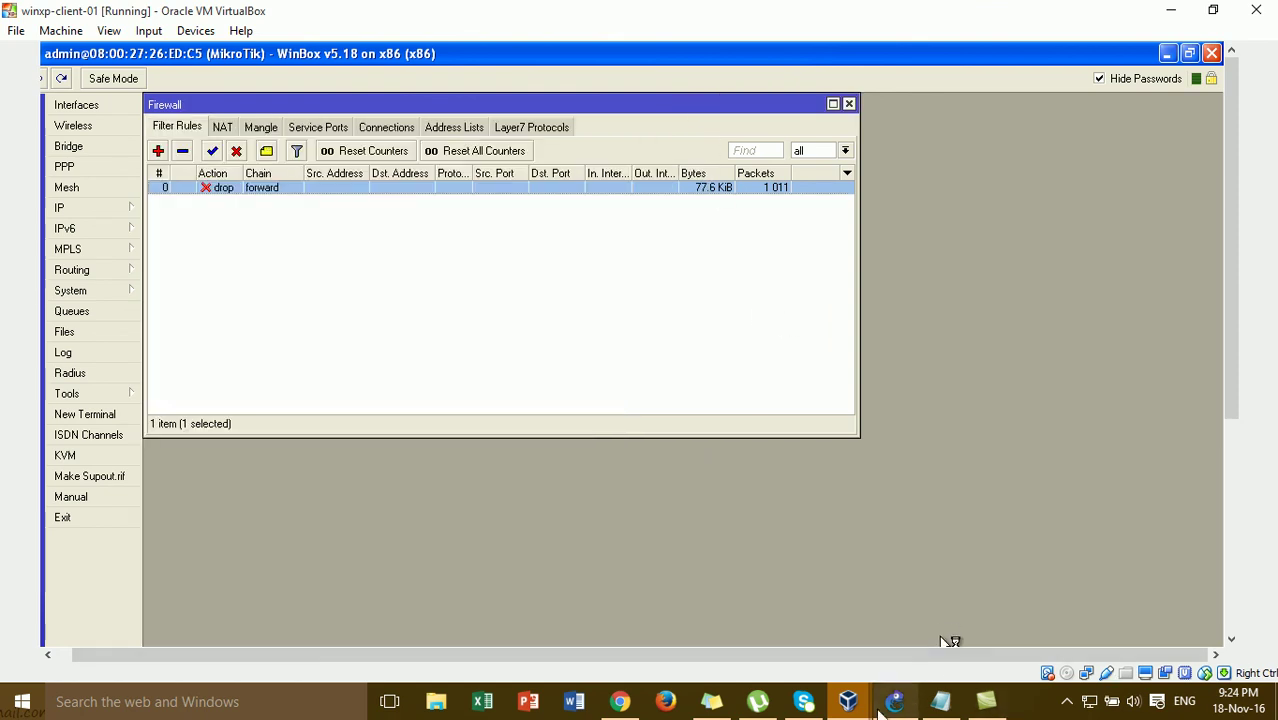
Return to the Windows XP client's browser, close the Facebook tab that is still loading, and reload youtube.com.
mouse_move(848, 700)
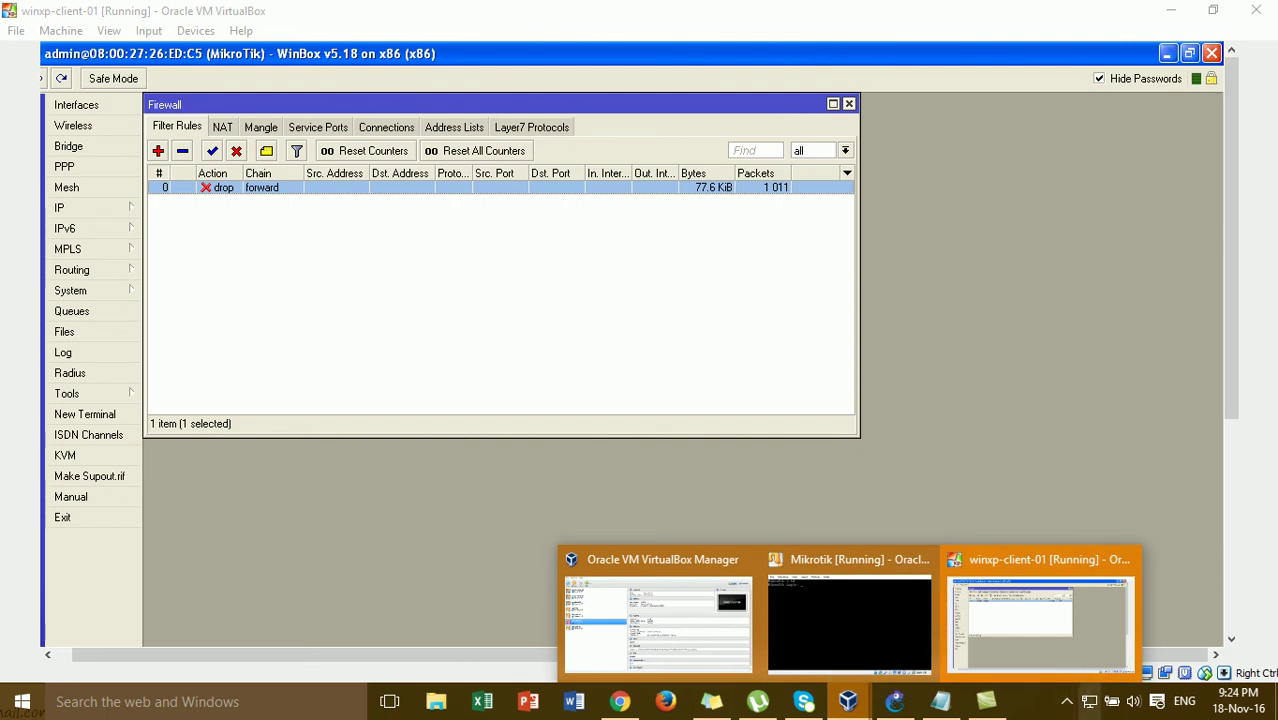
click(1223, 569)
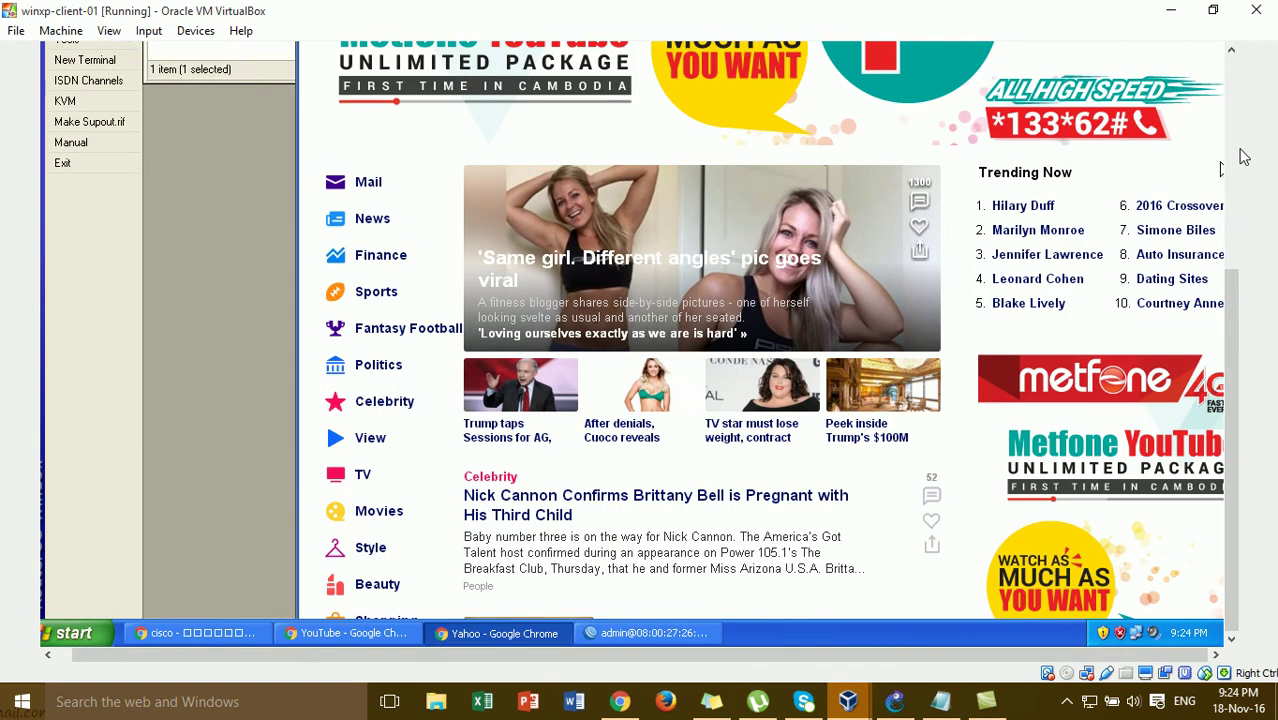
click(1233, 157)
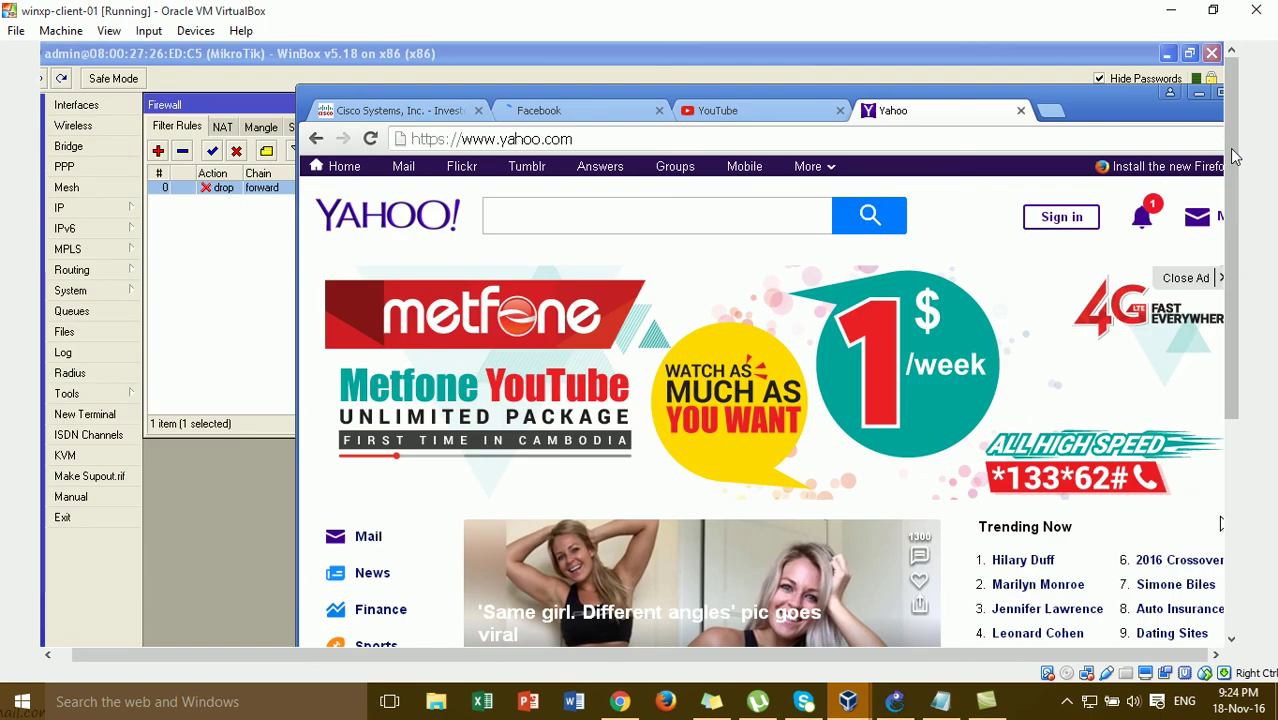
click(590, 118)
click(706, 140)
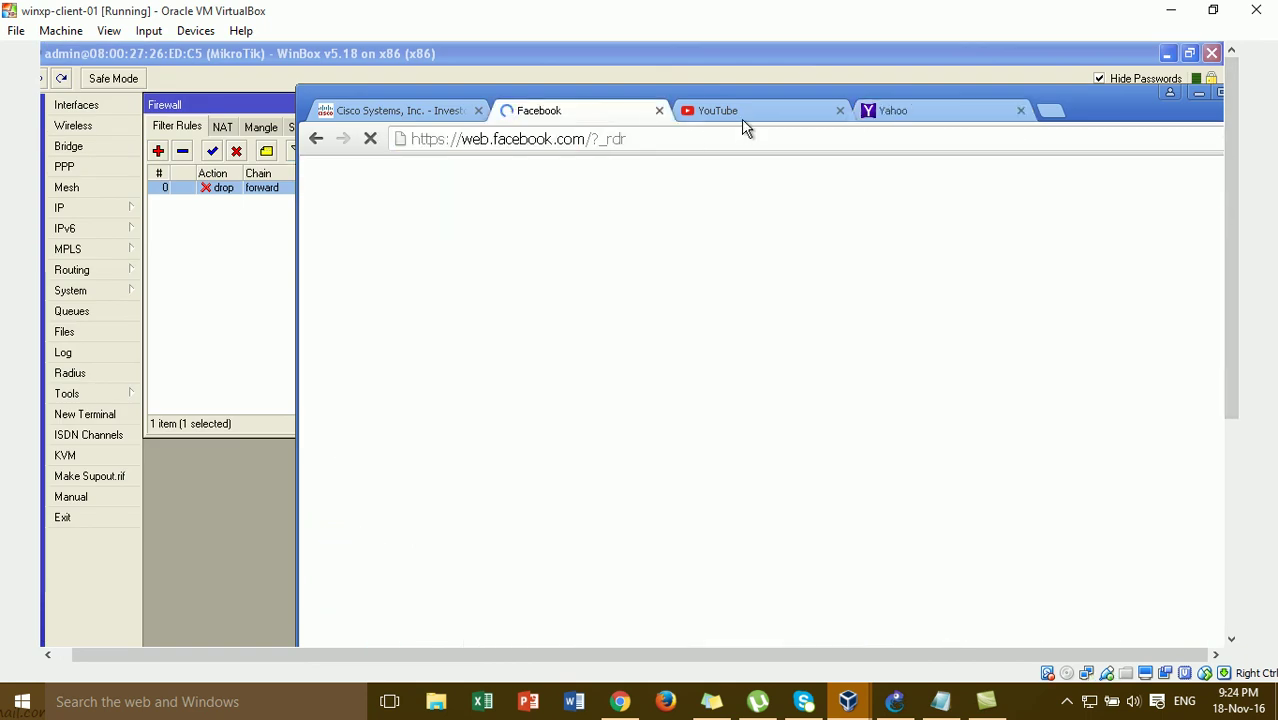
click(662, 110)
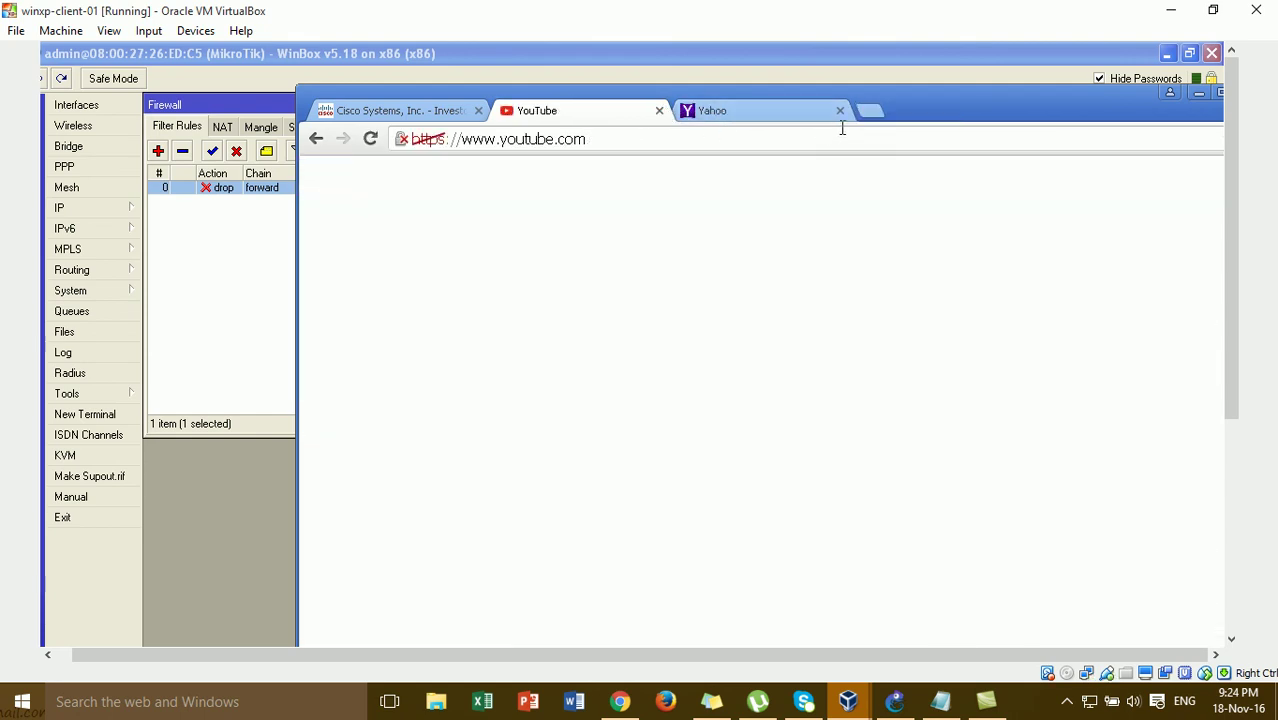
key(Return)
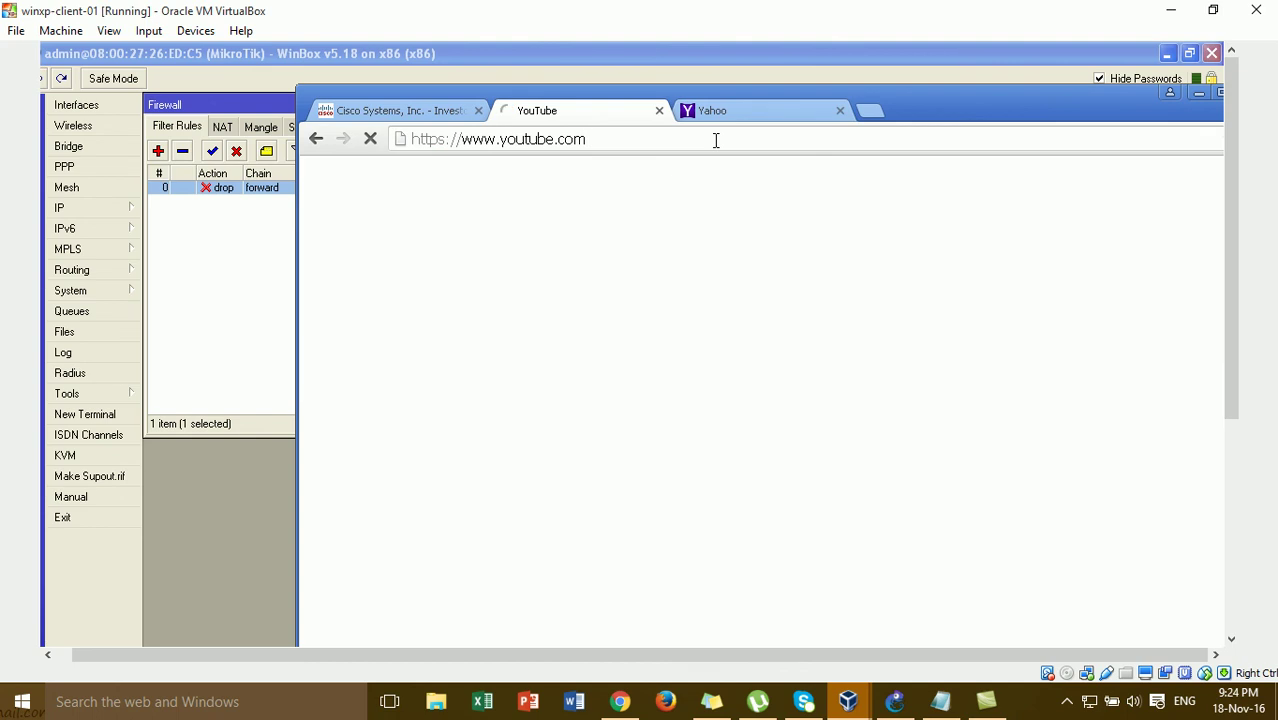
Open facebook.com in a new browser tab and check the YouTube and Facebook tabs for loaded pages.
click(868, 112)
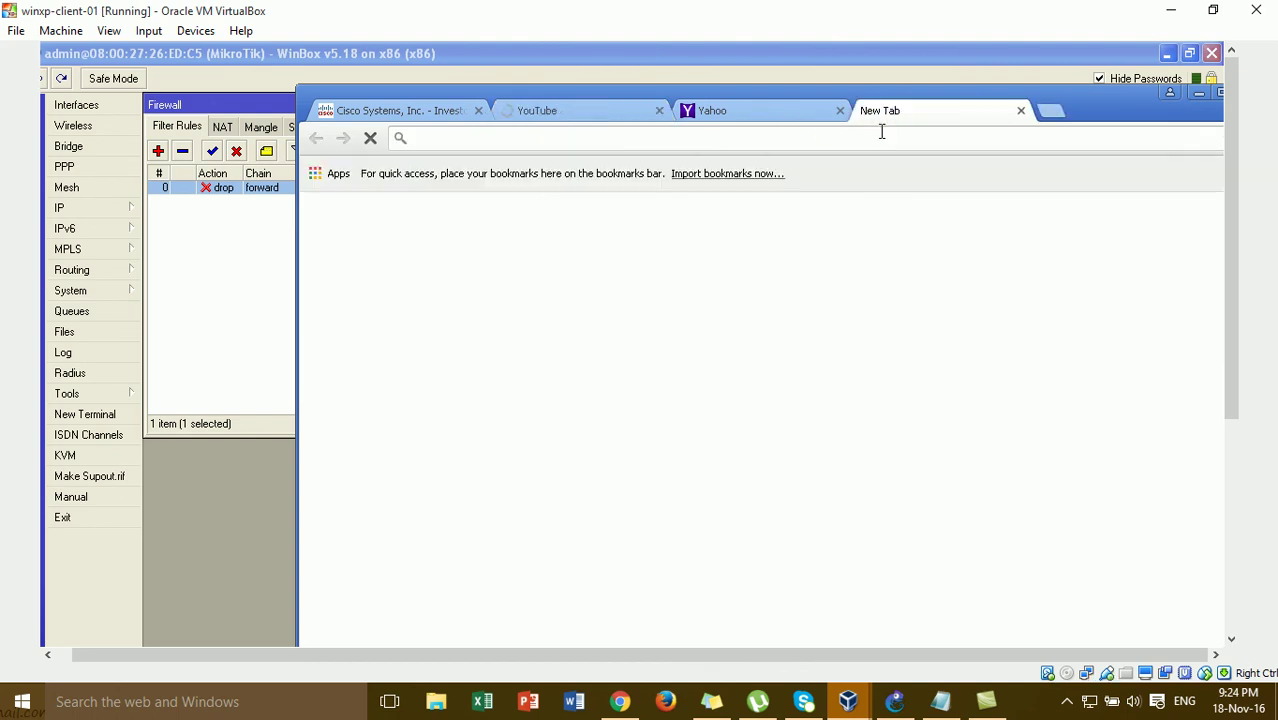
text(facebook.com)
key(Return)
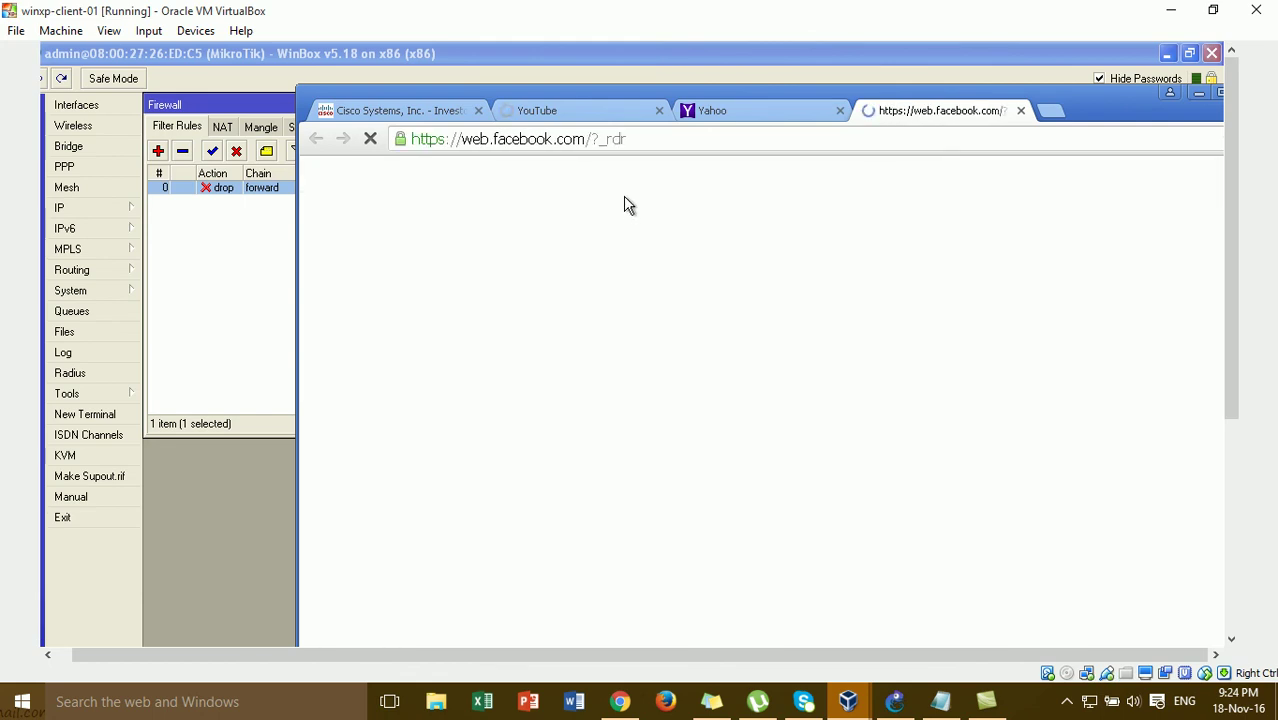
click(591, 107)
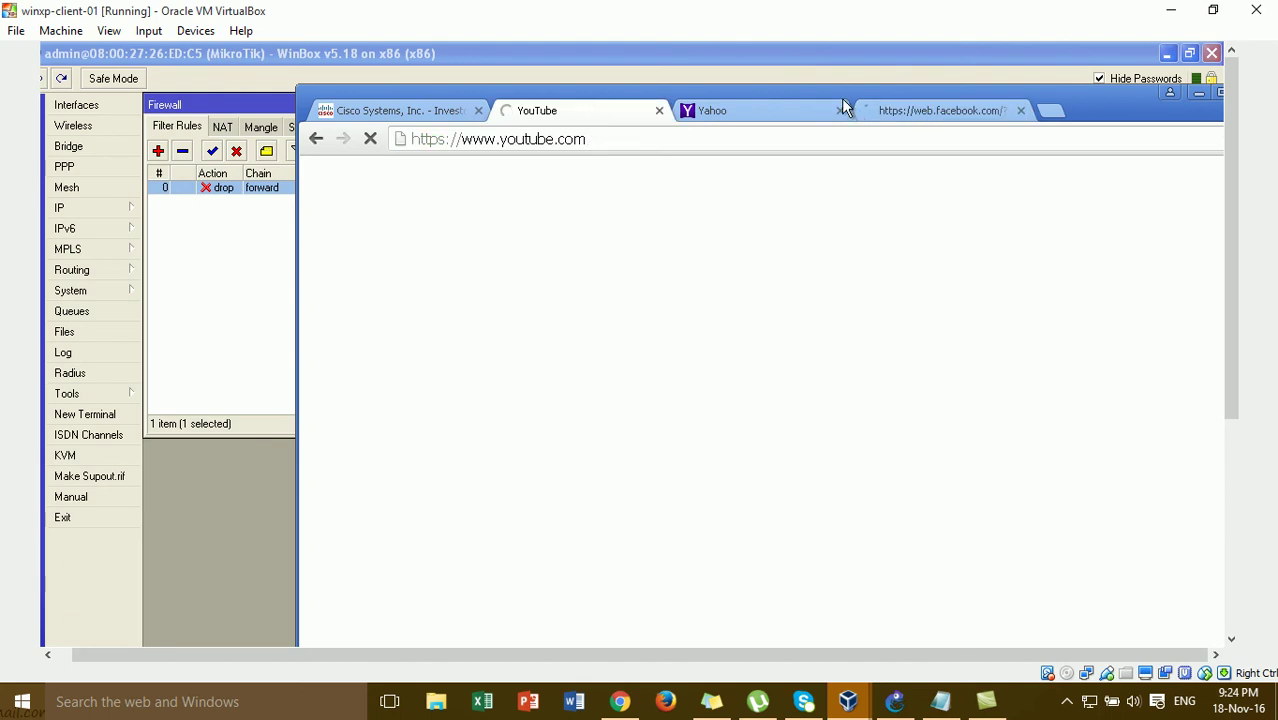
click(899, 107)
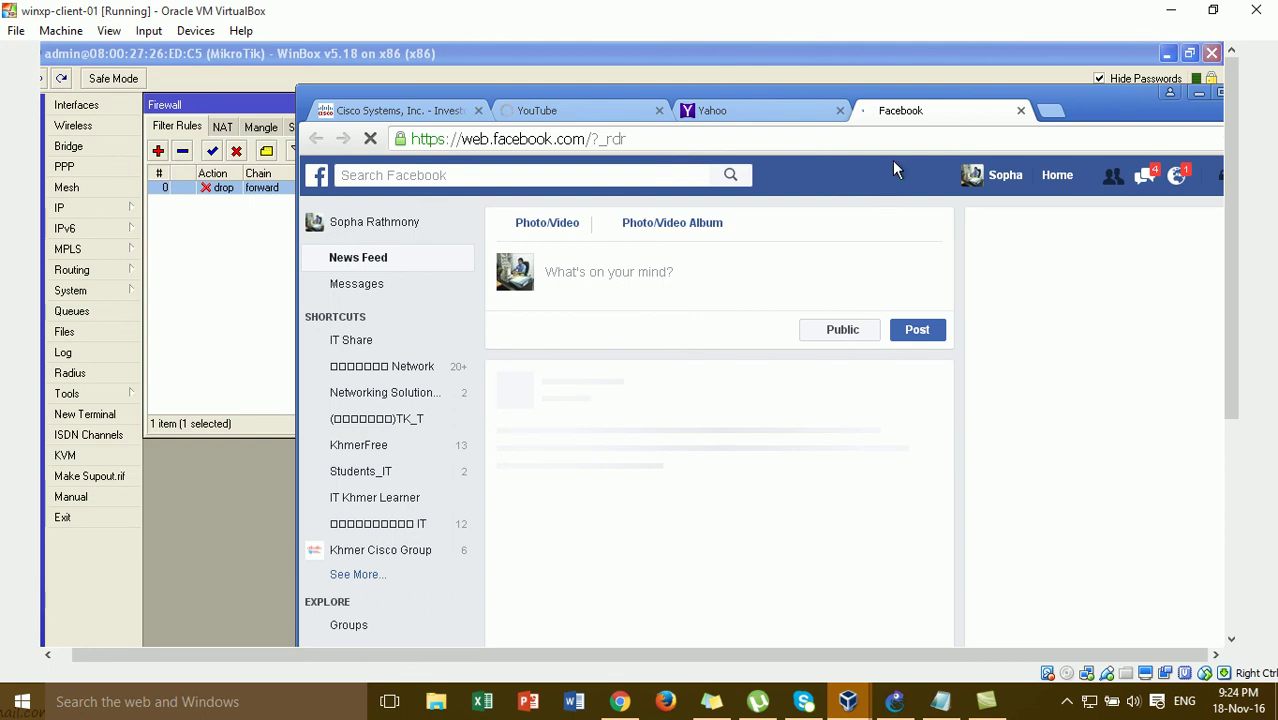
Check whether YouTube loads, reload yahoo.com in its tab, and view the YouTube tab again.
click(627, 113)
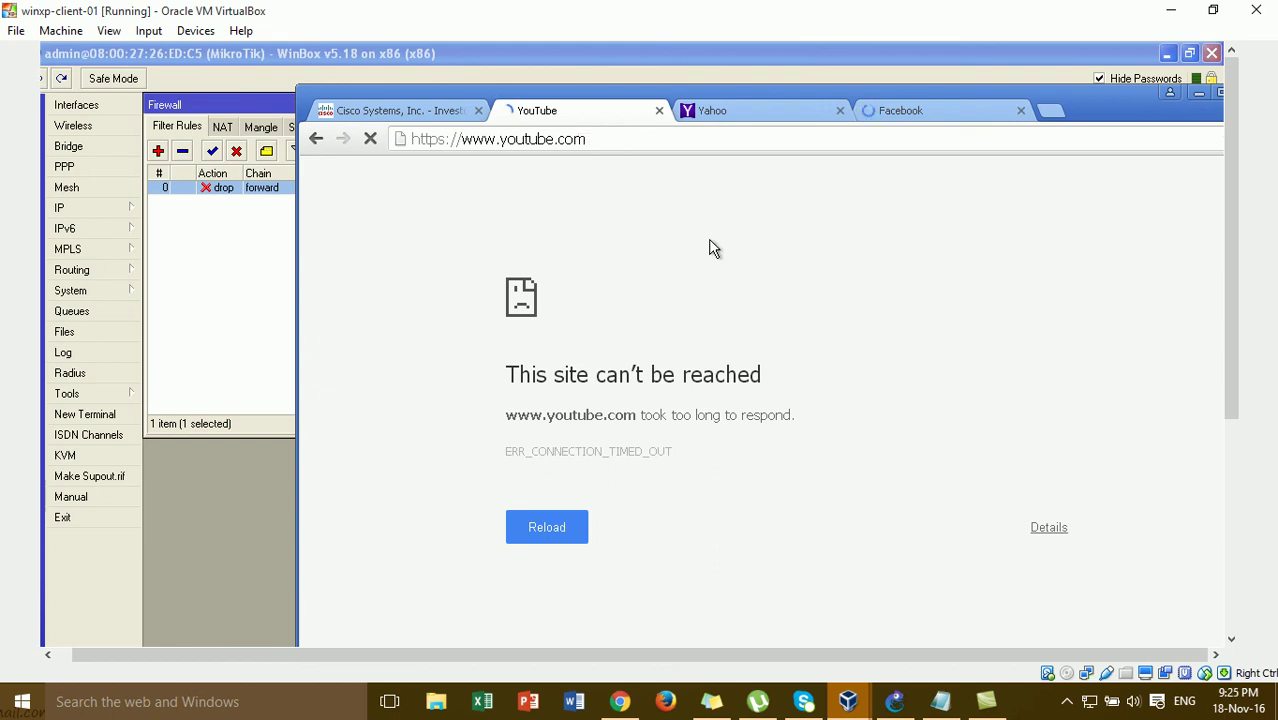
click(729, 110)
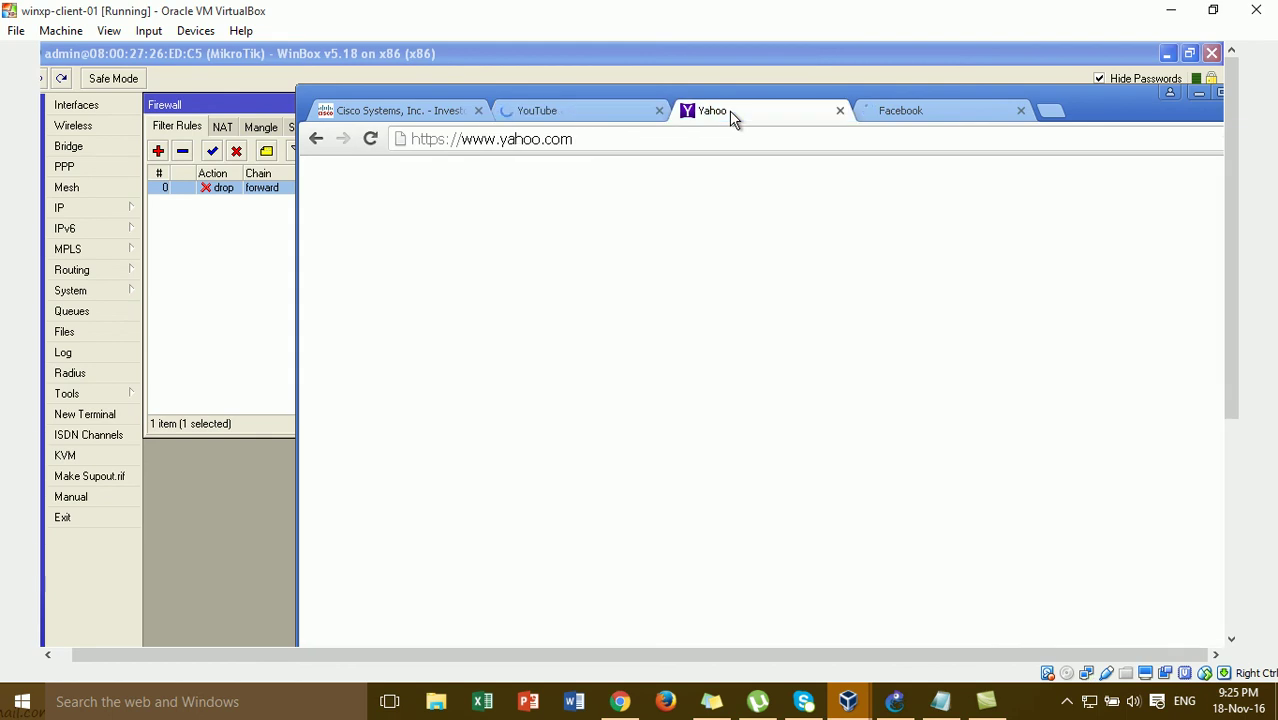
click(730, 135)
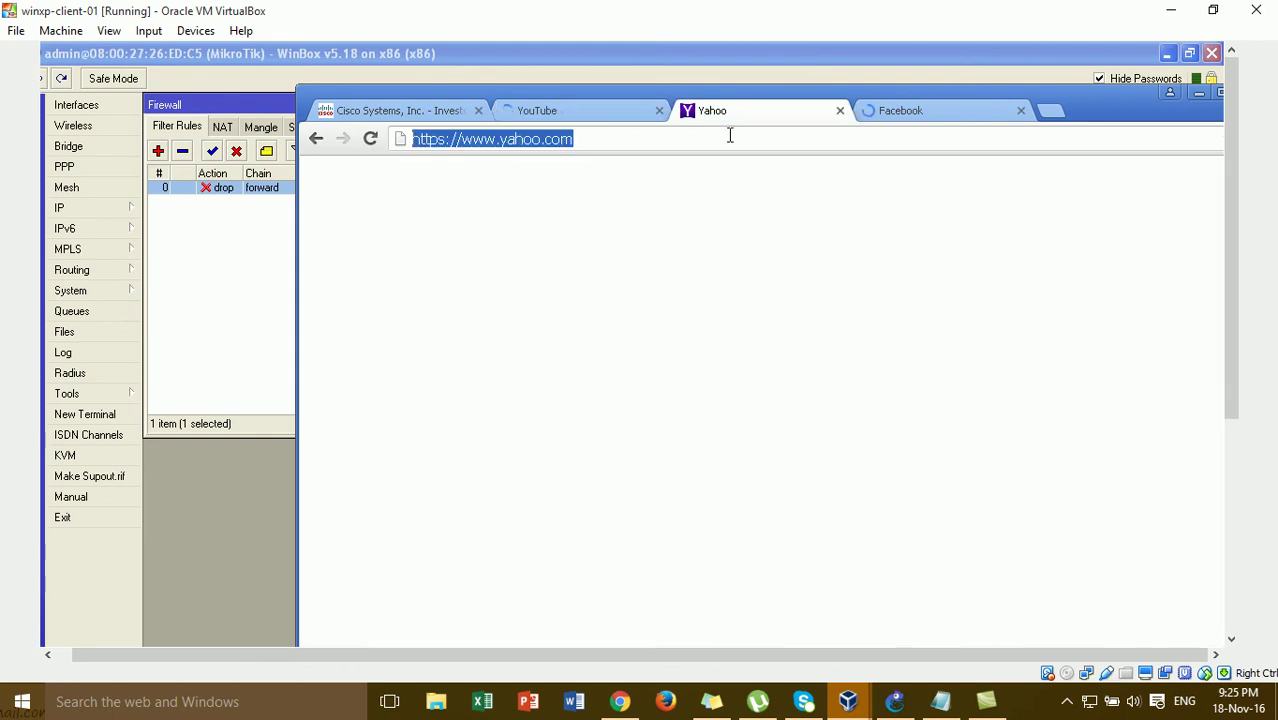
key(Return)
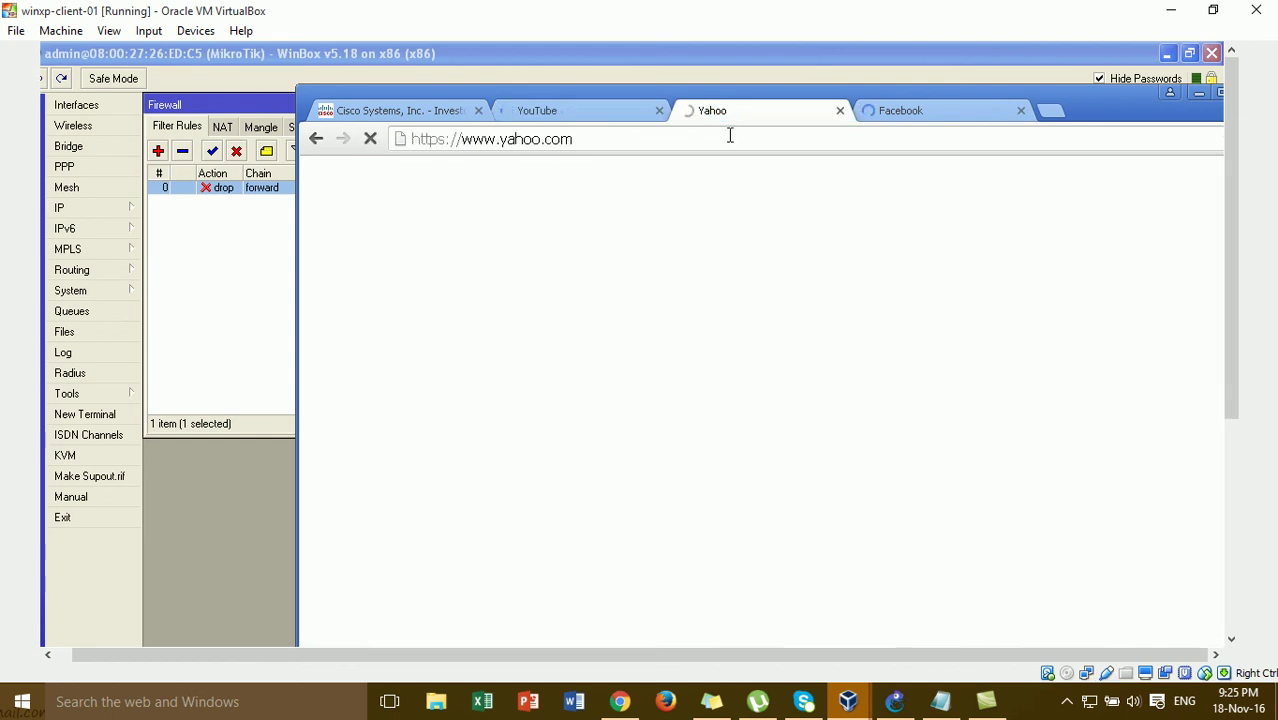
click(591, 111)
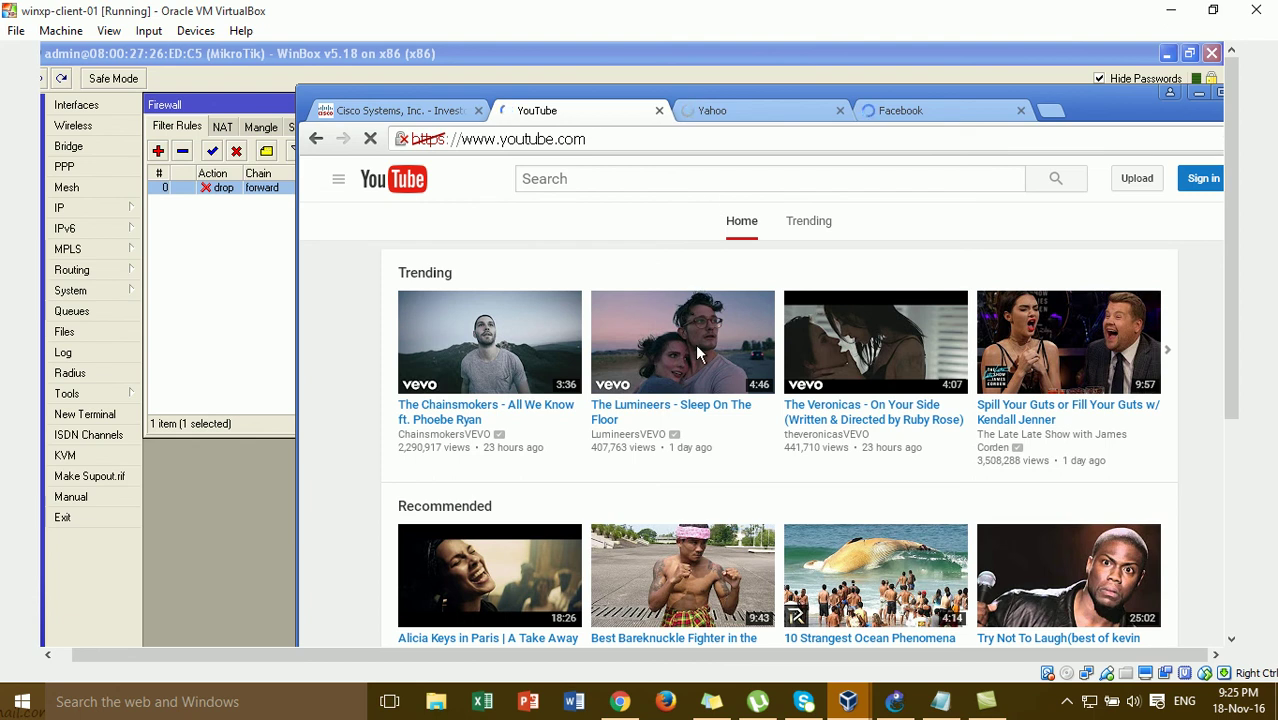
Reopen the forward drop rule in WinBox, review its time range and action, and apply and close it without changes.
click(240, 277)
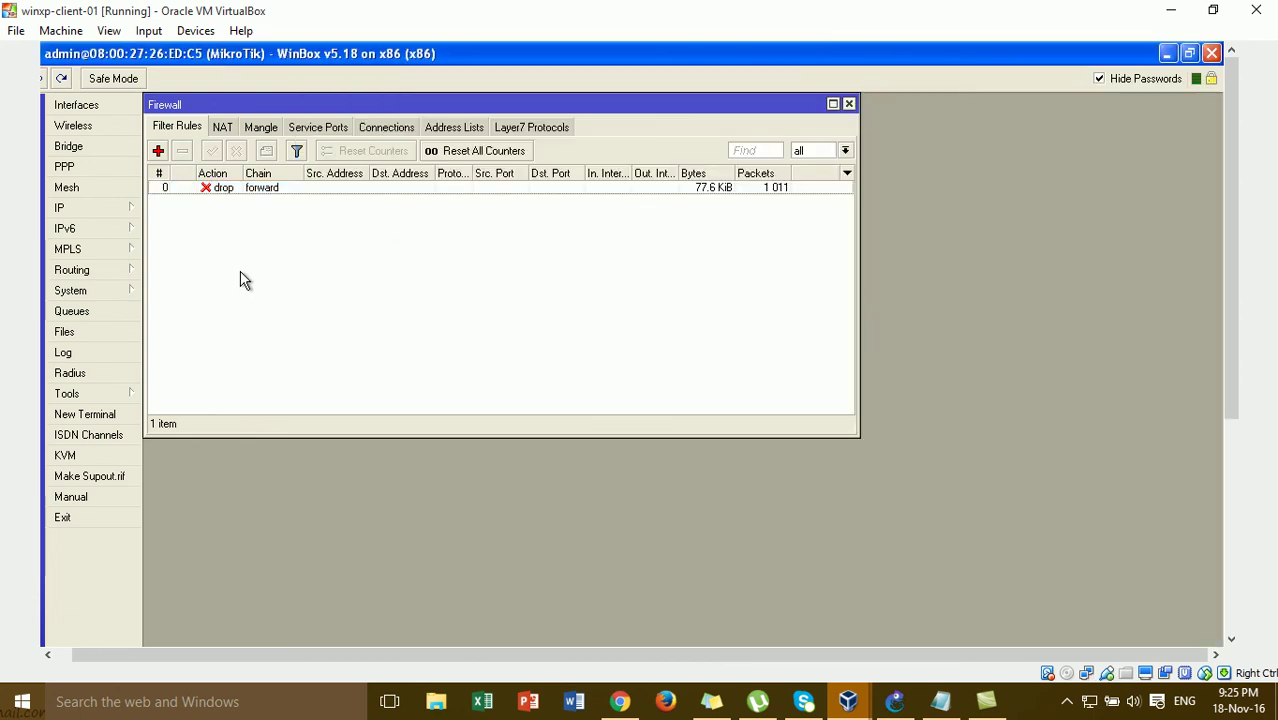
double_click(308, 187)
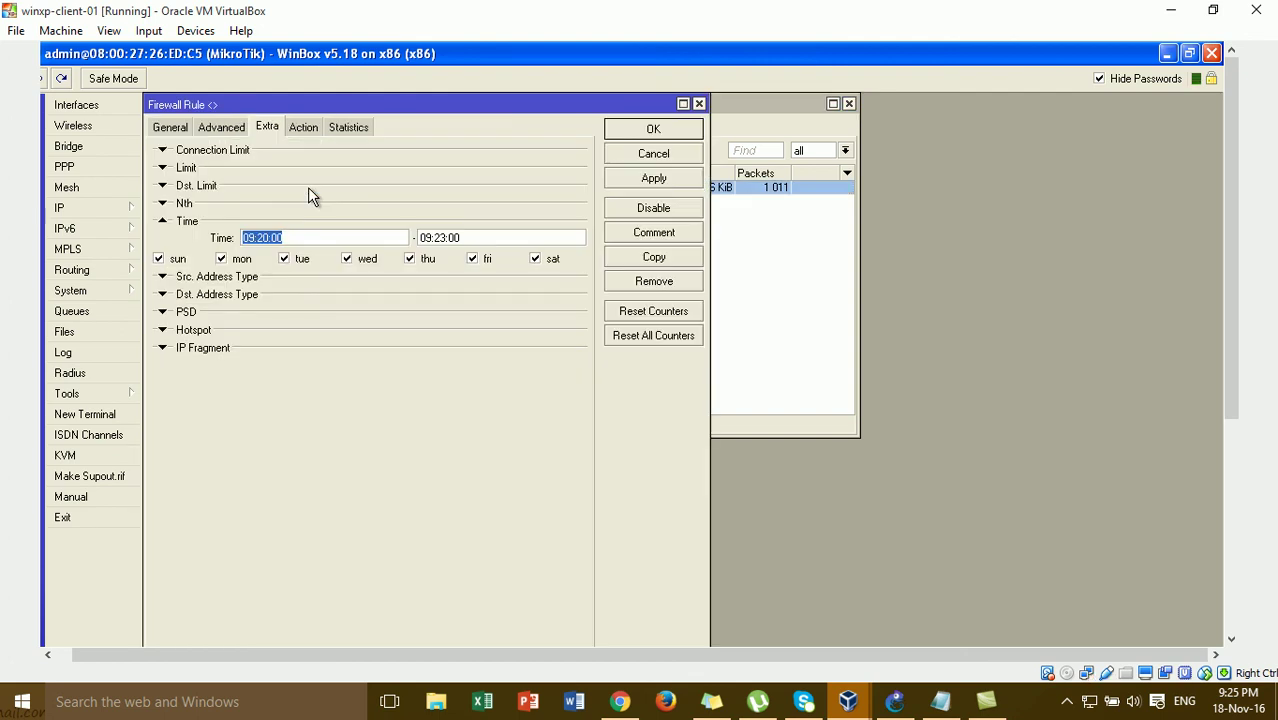
click(327, 239)
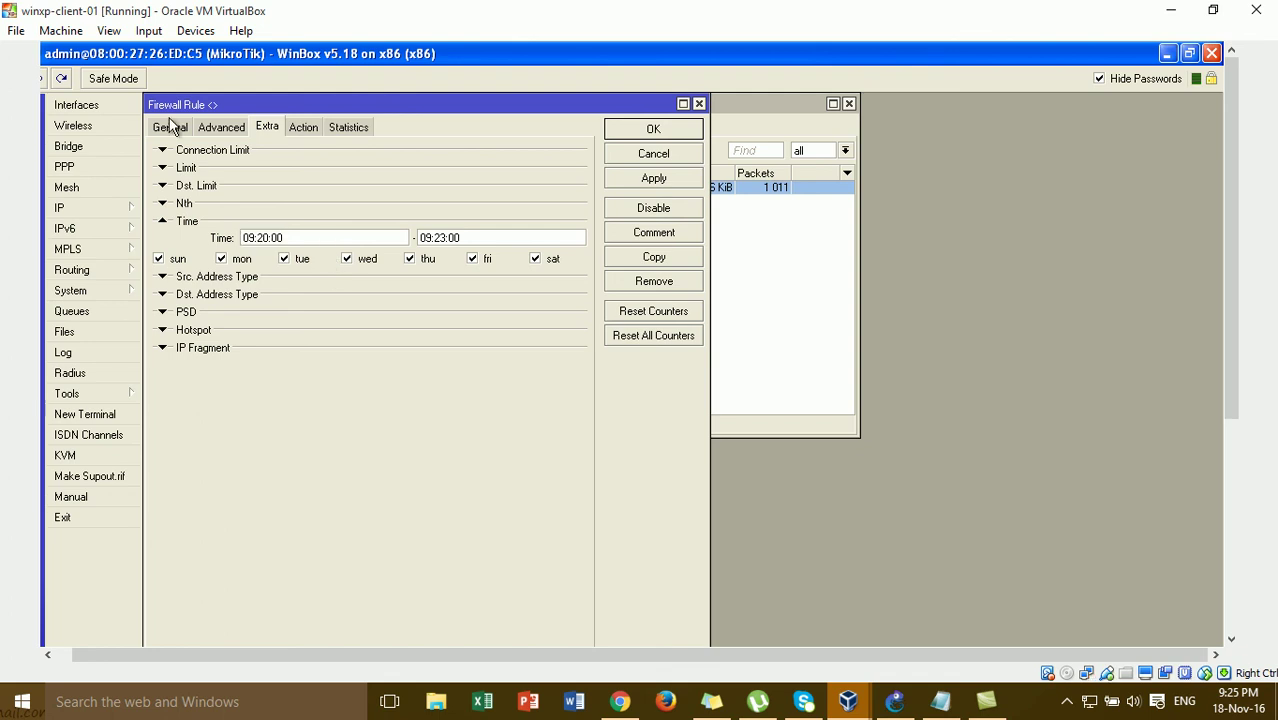
click(252, 130)
click(272, 237)
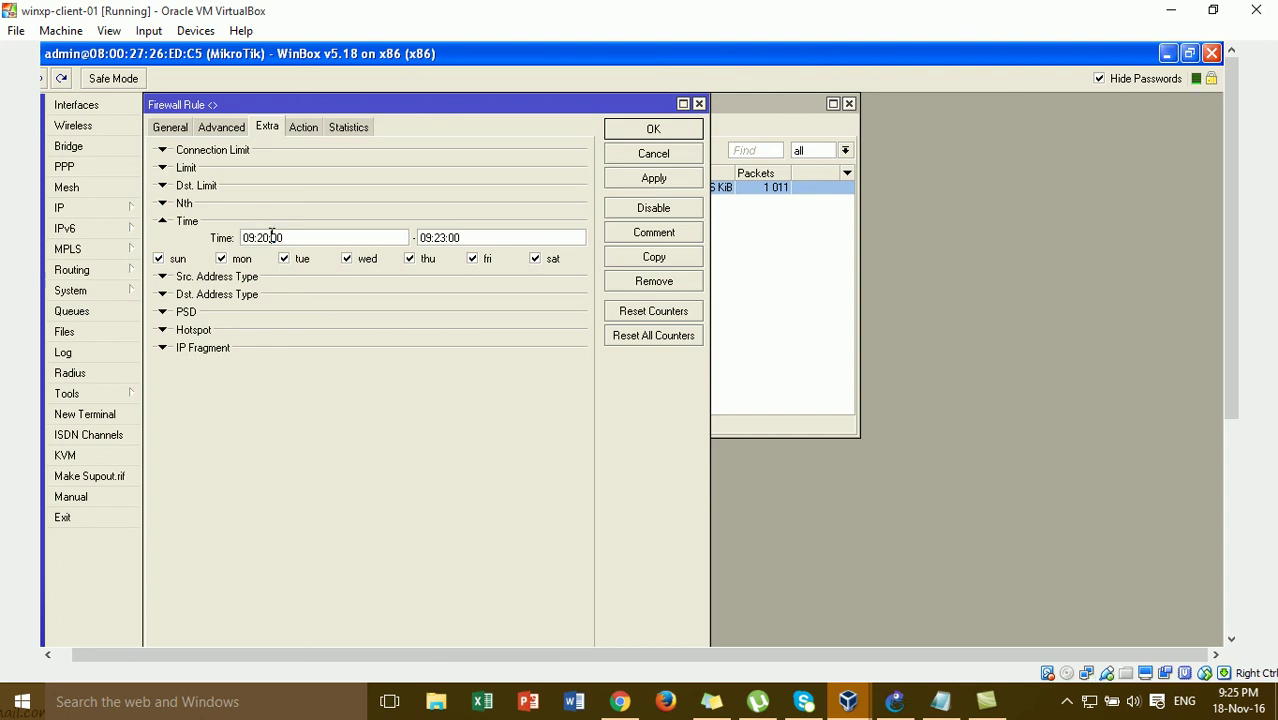
click(303, 128)
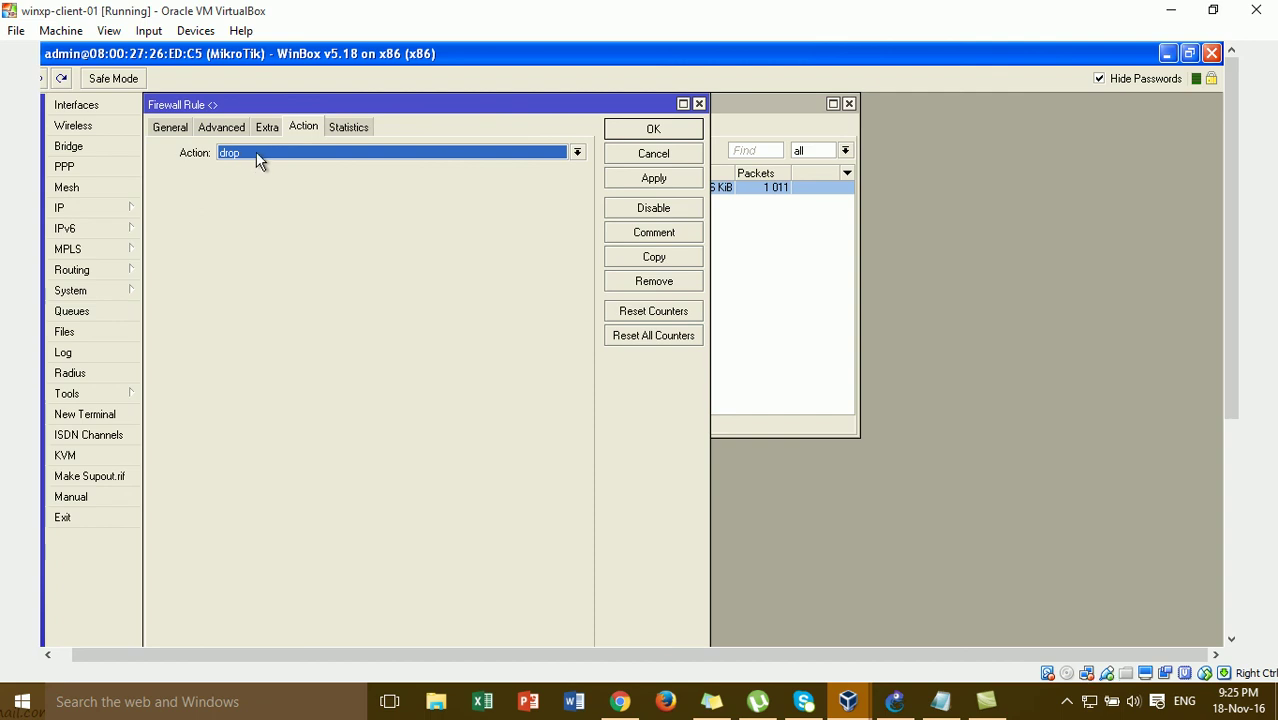
click(265, 128)
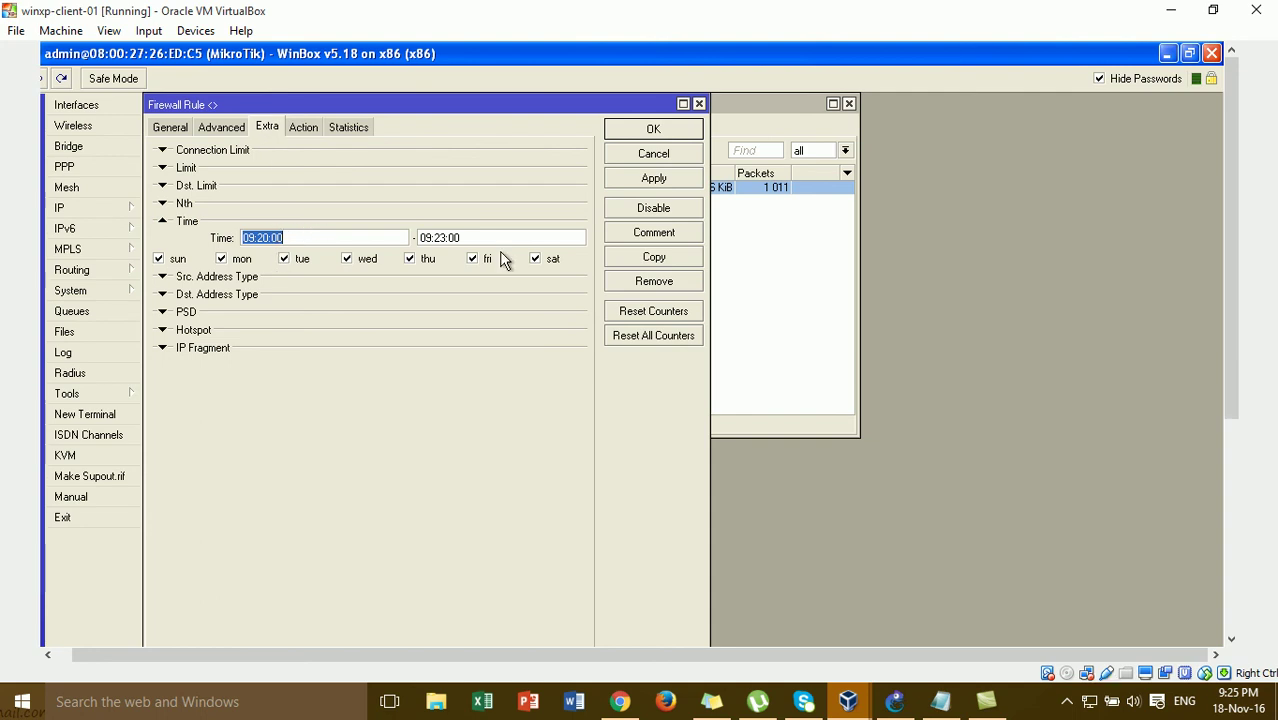
click(627, 182)
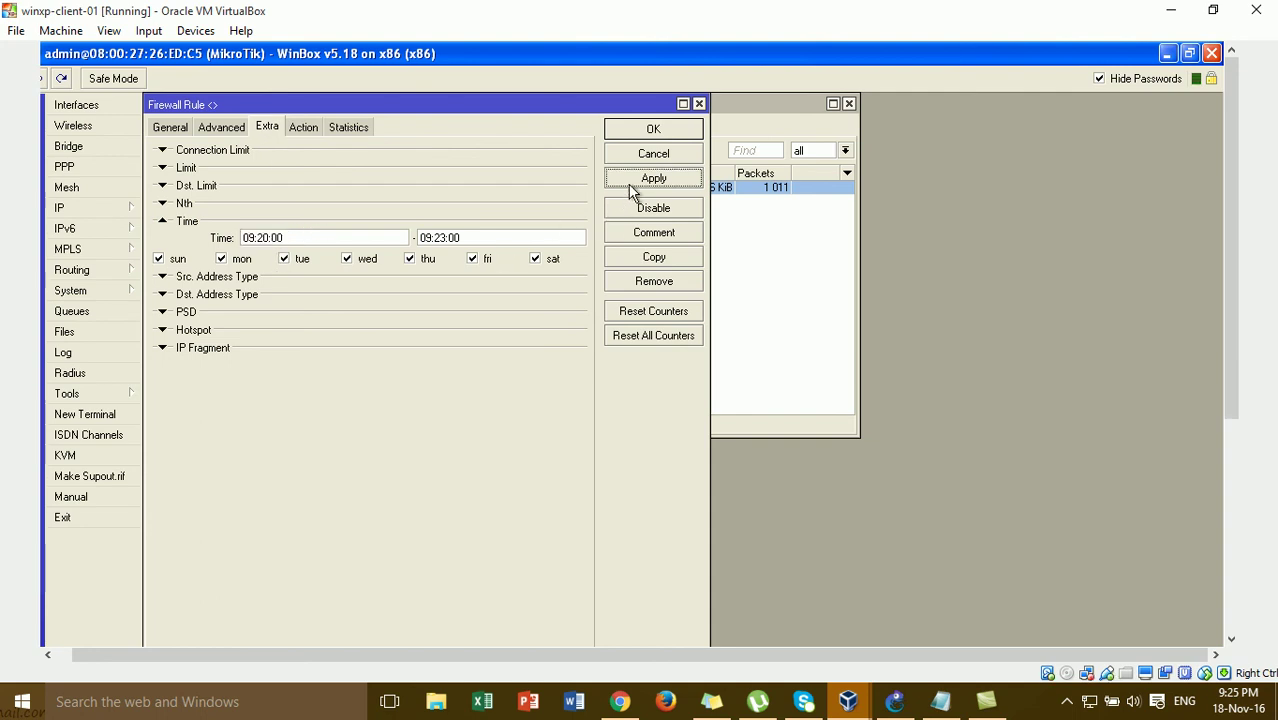
click(653, 131)
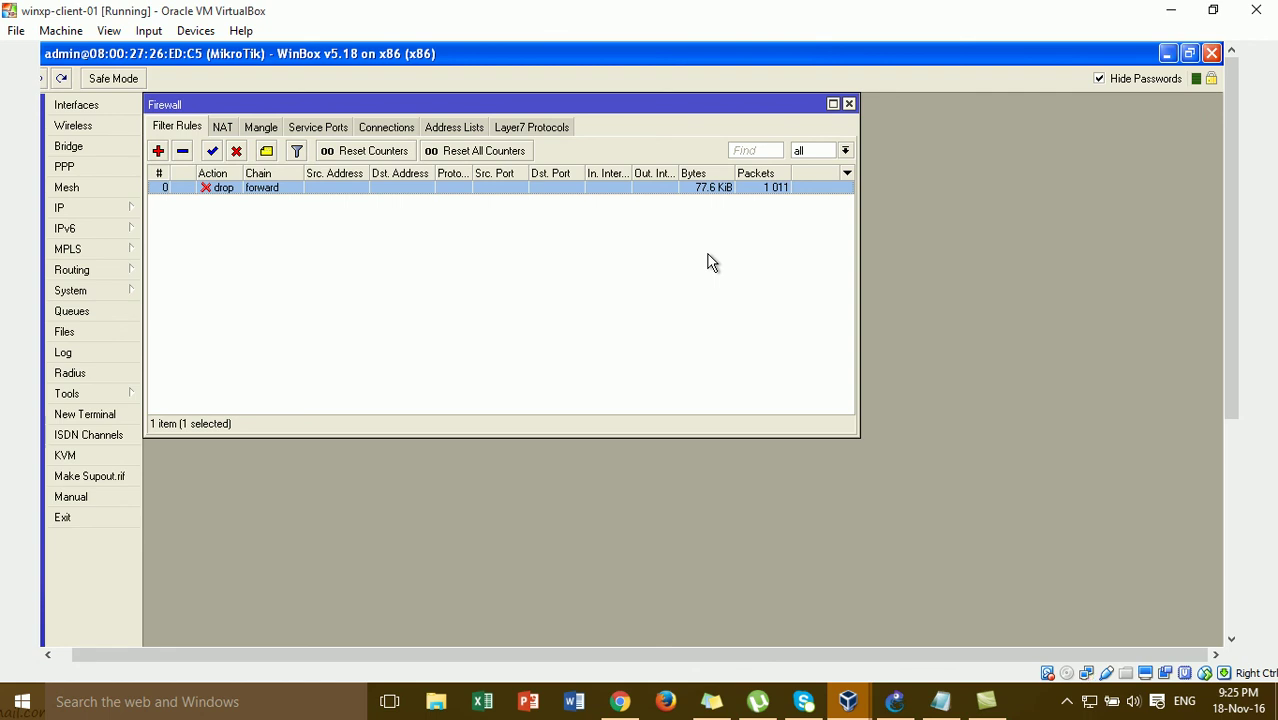
Minimize the winxp-client-01 and GNS3 windows to reach the desktop, and show the hidden notification icons.
click(1166, 16)
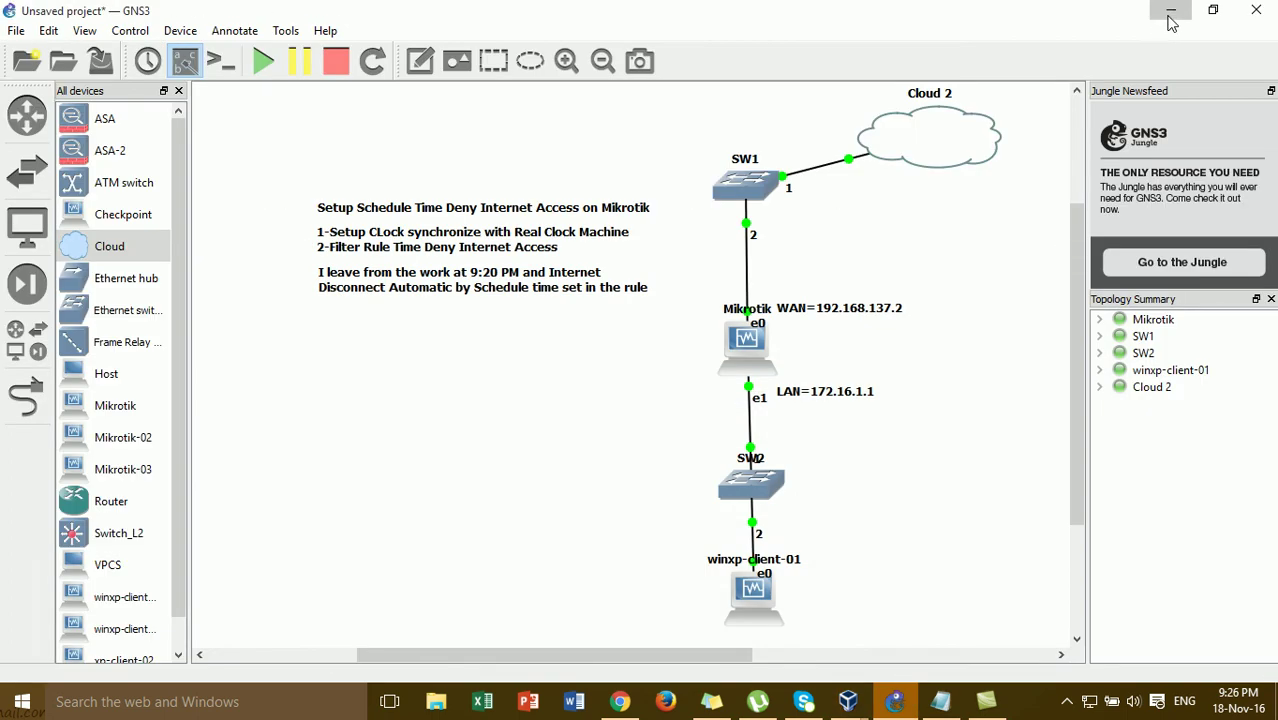
click(1169, 16)
right_click(953, 222)
click(978, 279)
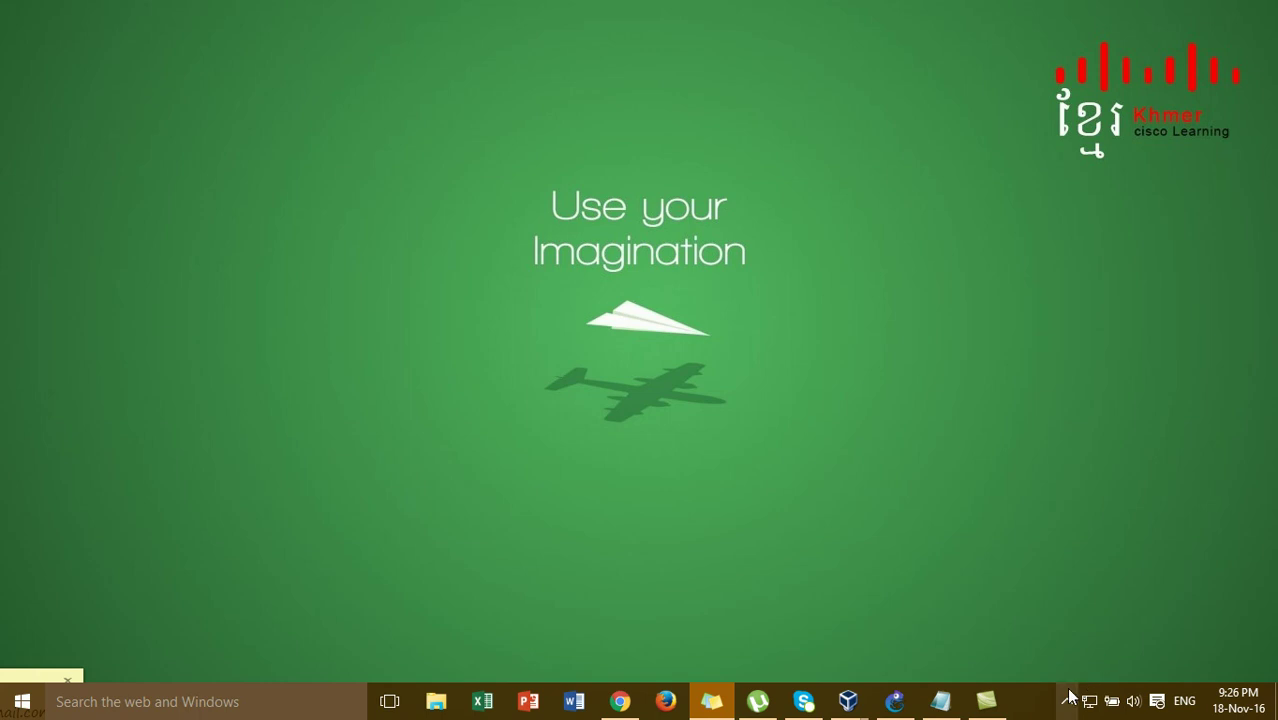
click(1068, 702)
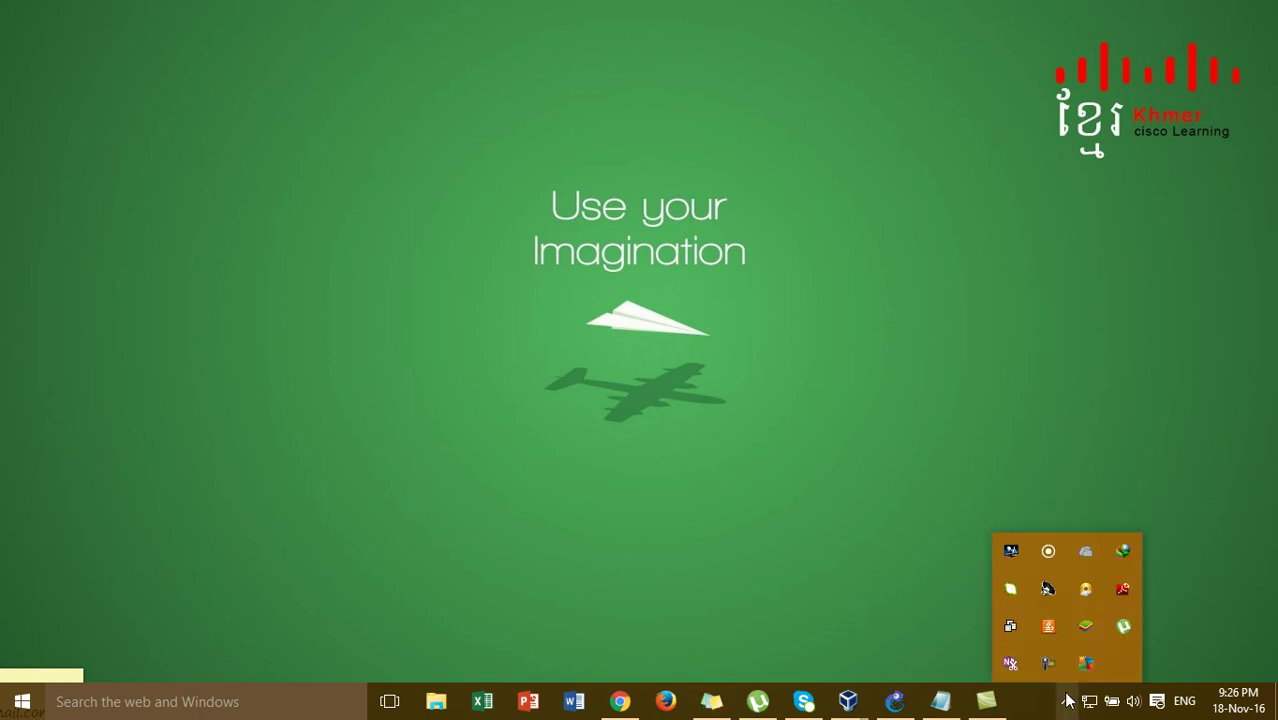